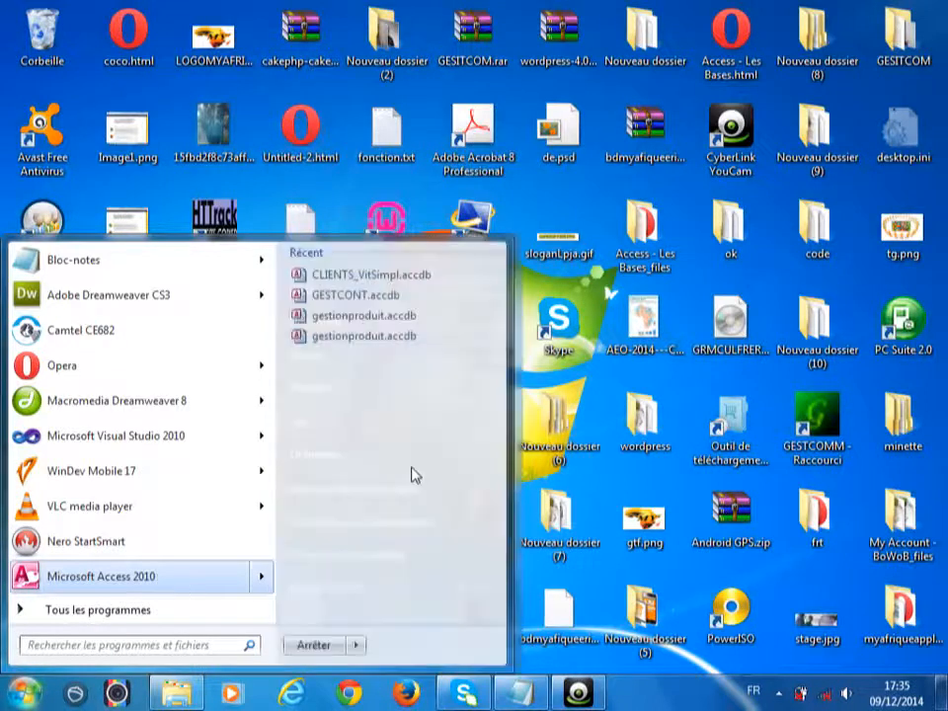
# - Launch Microsoft Access 2010 from the Start menu, then minimize its window to reveal the desktop
pyautogui.click(158, 579)
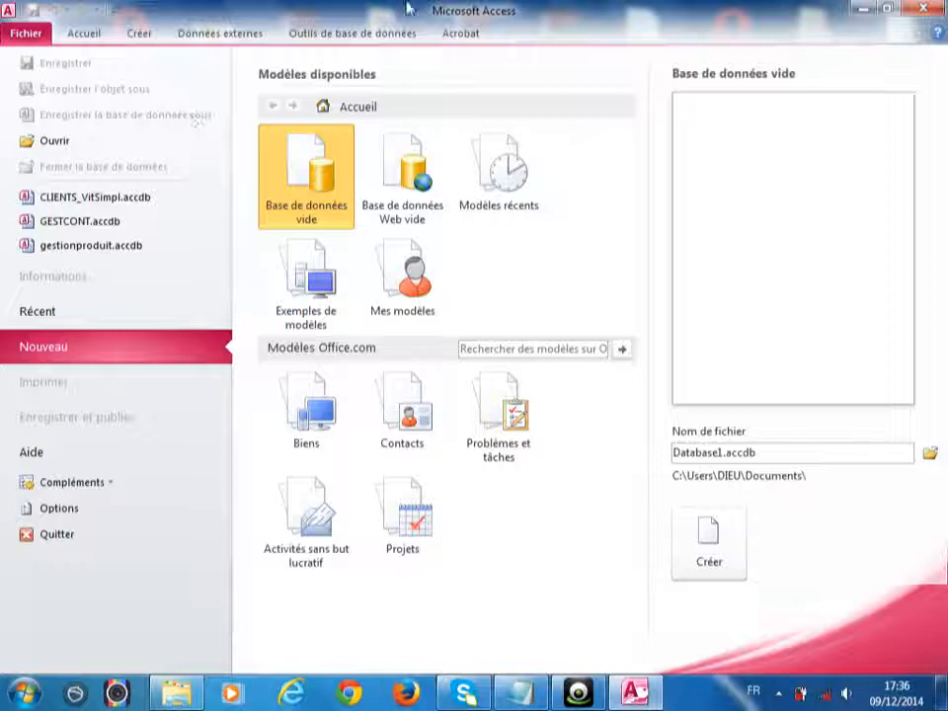
pyautogui.click(855, 9)
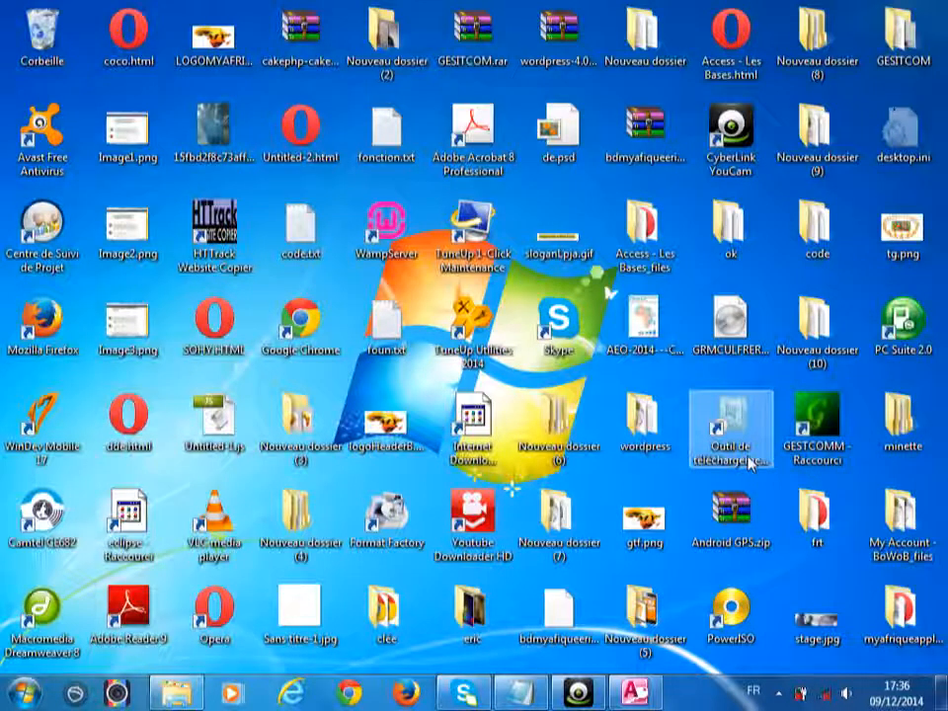
# - Open phpMyAdmin from the WampServer icon in the notification area
pyautogui.click(780, 694)
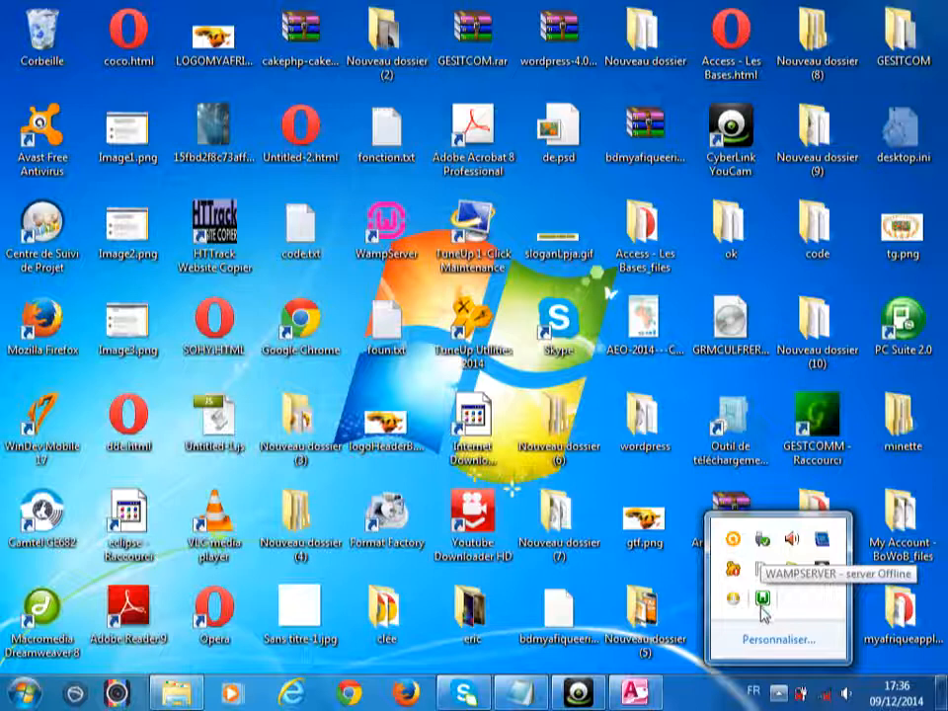
pyautogui.click(761, 602)
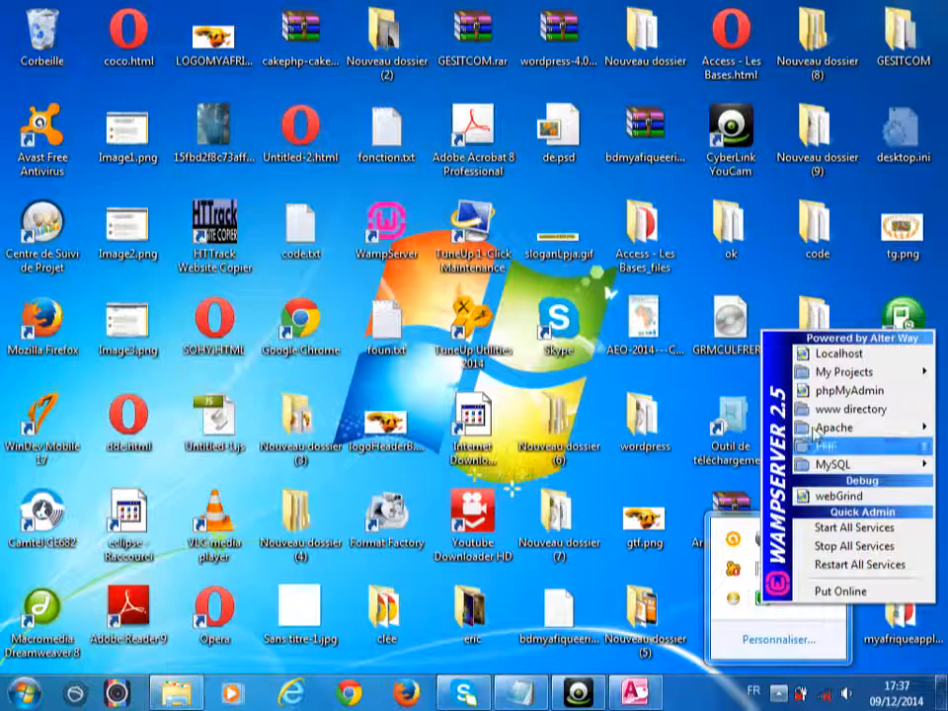
pyautogui.click(828, 392)
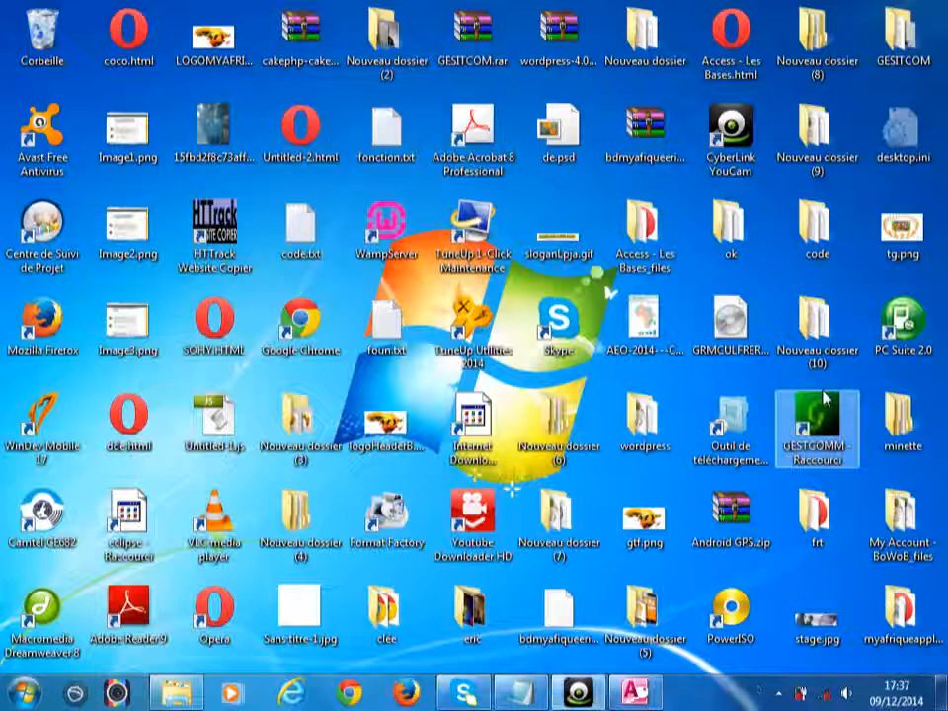
# - Open localhost/phpmyadmin in Firefox and choose Plus tard on the default-browser prompt
pyautogui.doubleClick(824, 397)
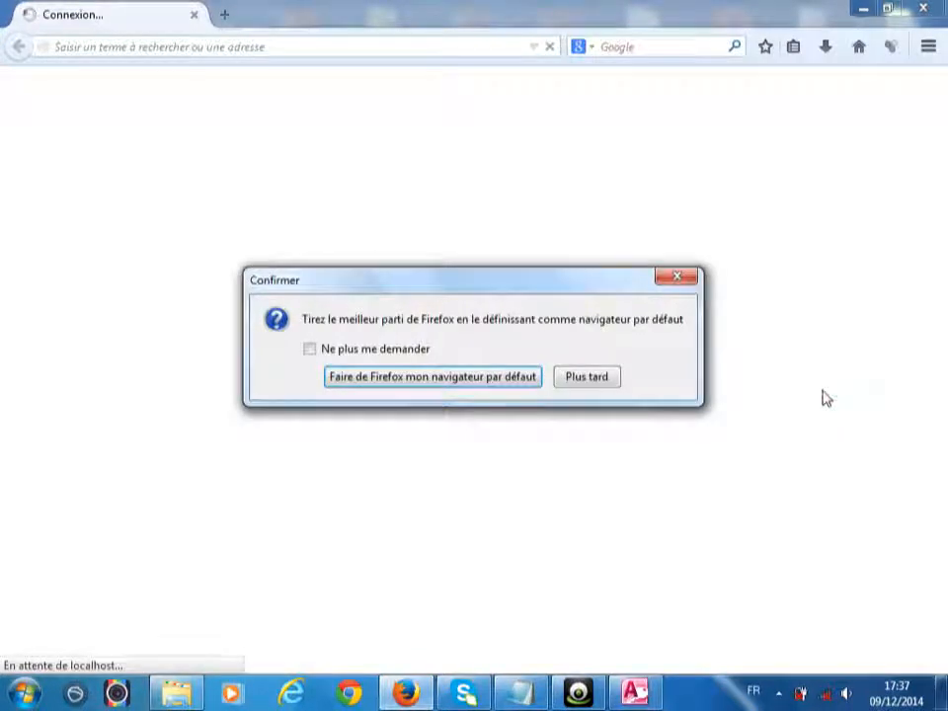
pyautogui.click(586, 377)
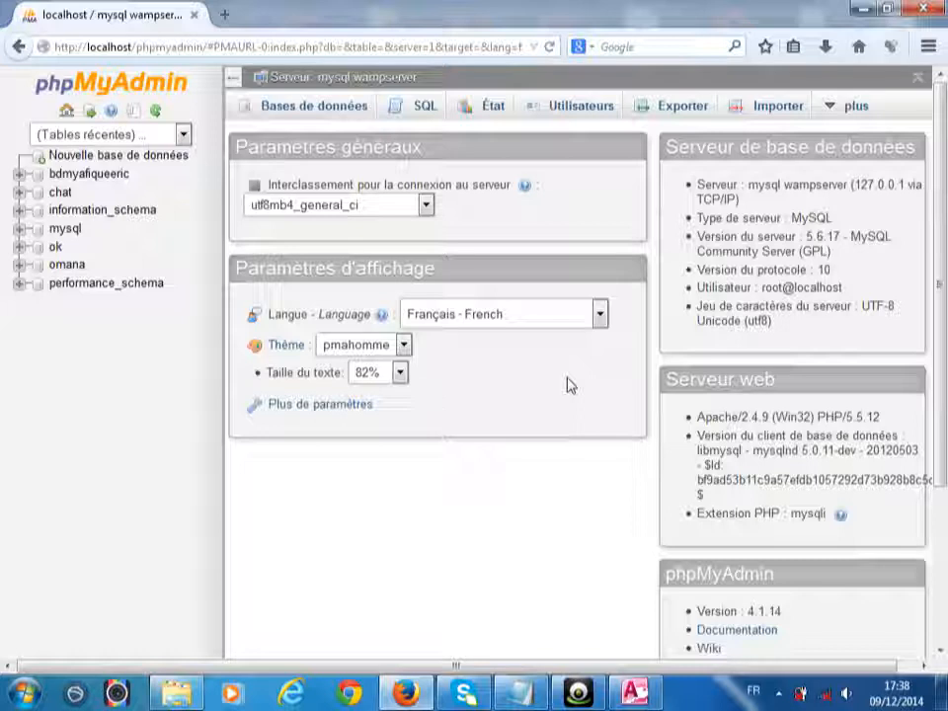
# - Create a database named TP1 under Bases de données, then close Firefox
pyautogui.click(275, 112)
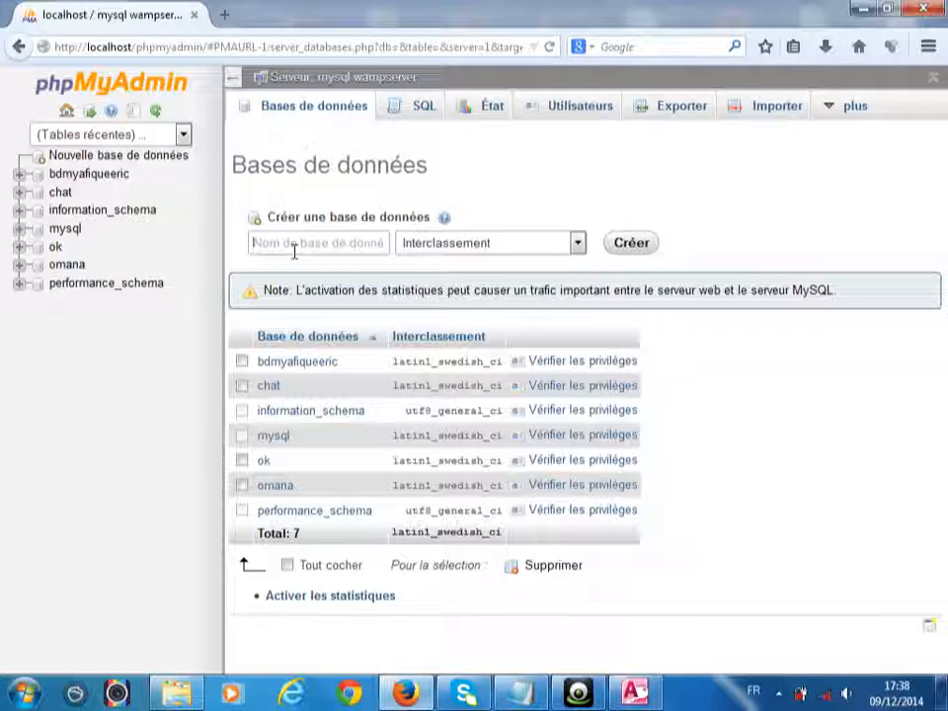
pyautogui.write('TO')
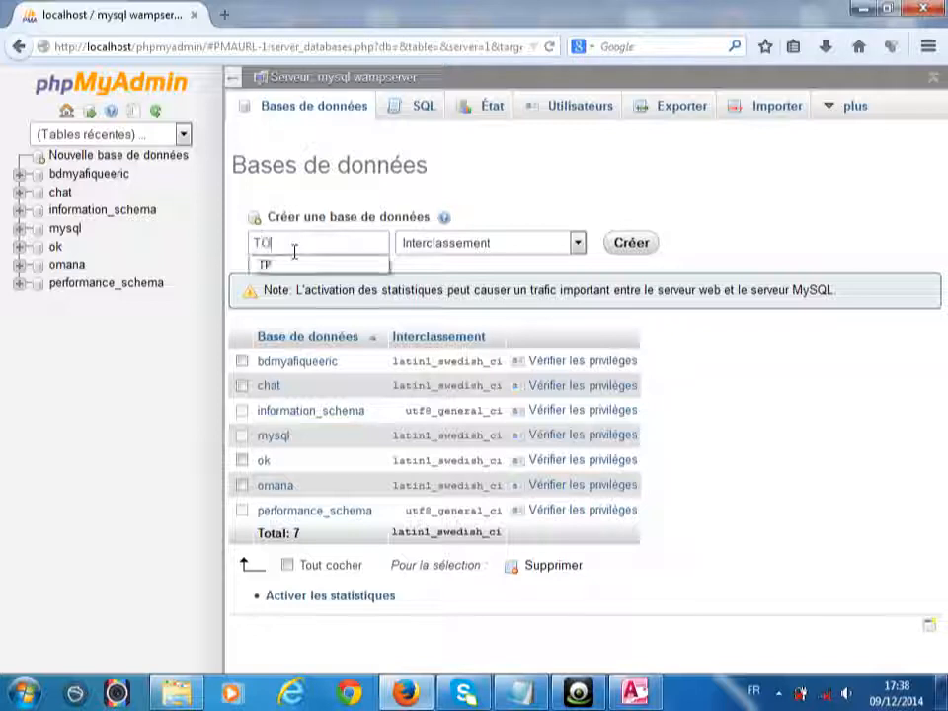
pyautogui.press('BackSpace')
pyautogui.write('P1')
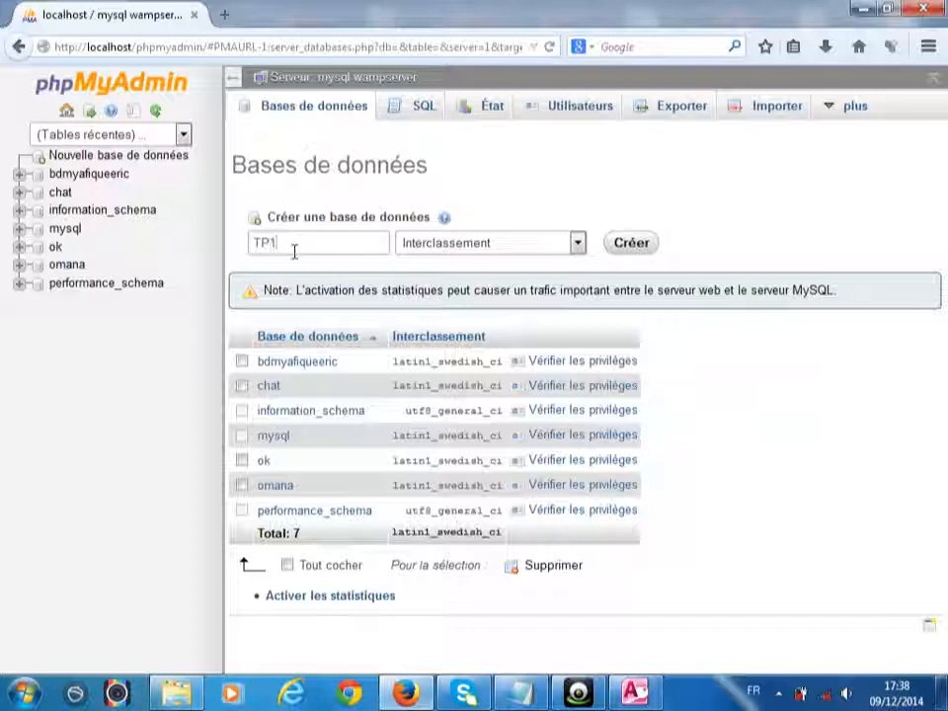
pyautogui.click(629, 255)
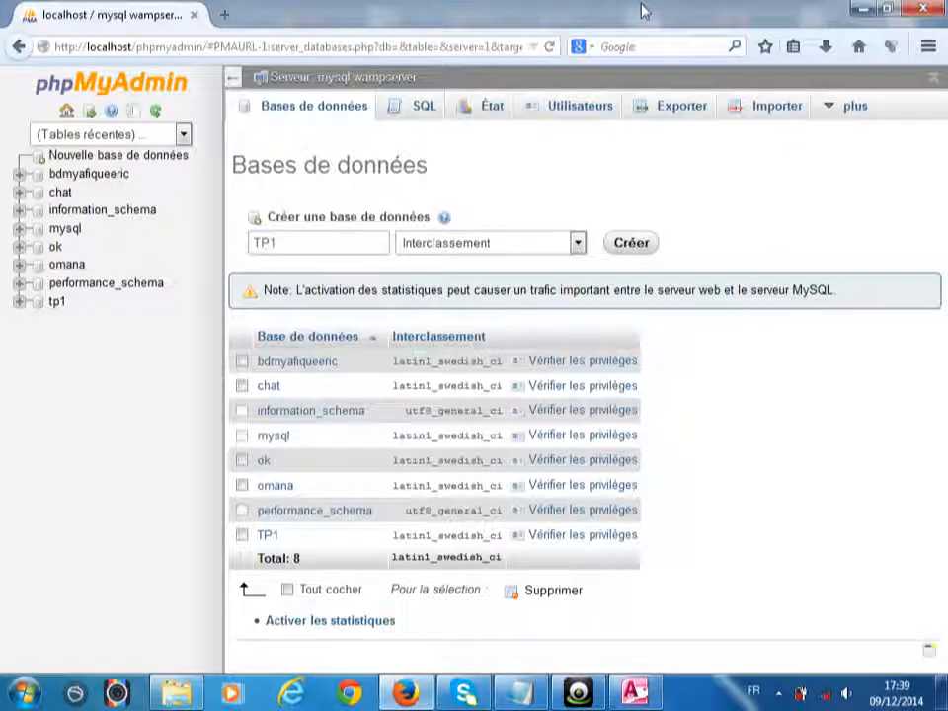
pyautogui.click(929, 17)
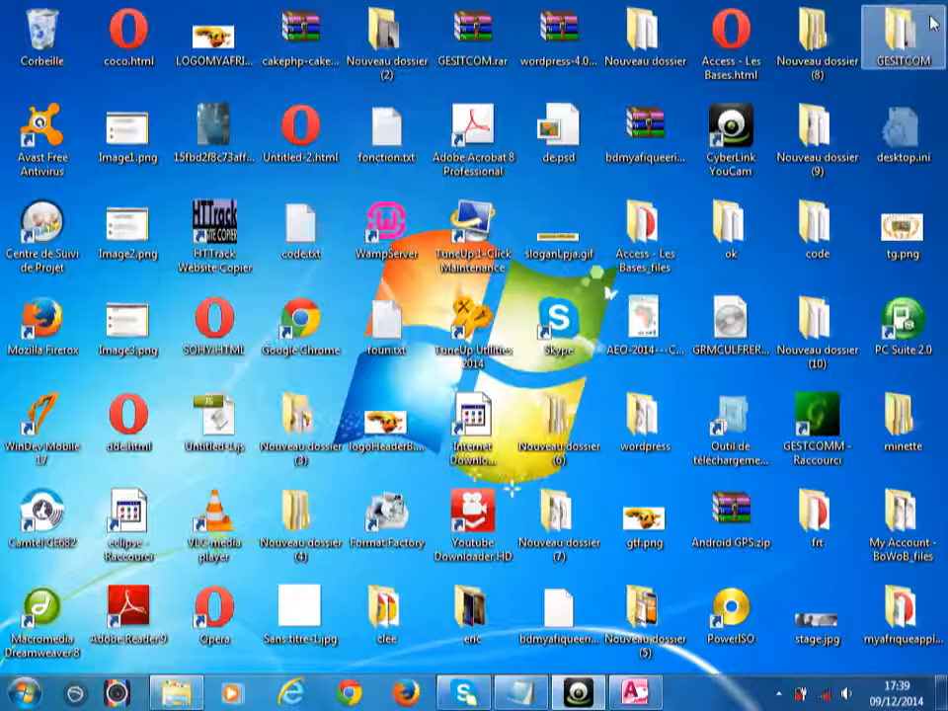
# - Open Ordinateur in Explorer and browse Téléchargements and its Nouveau dossier folder
pyautogui.click(22, 694)
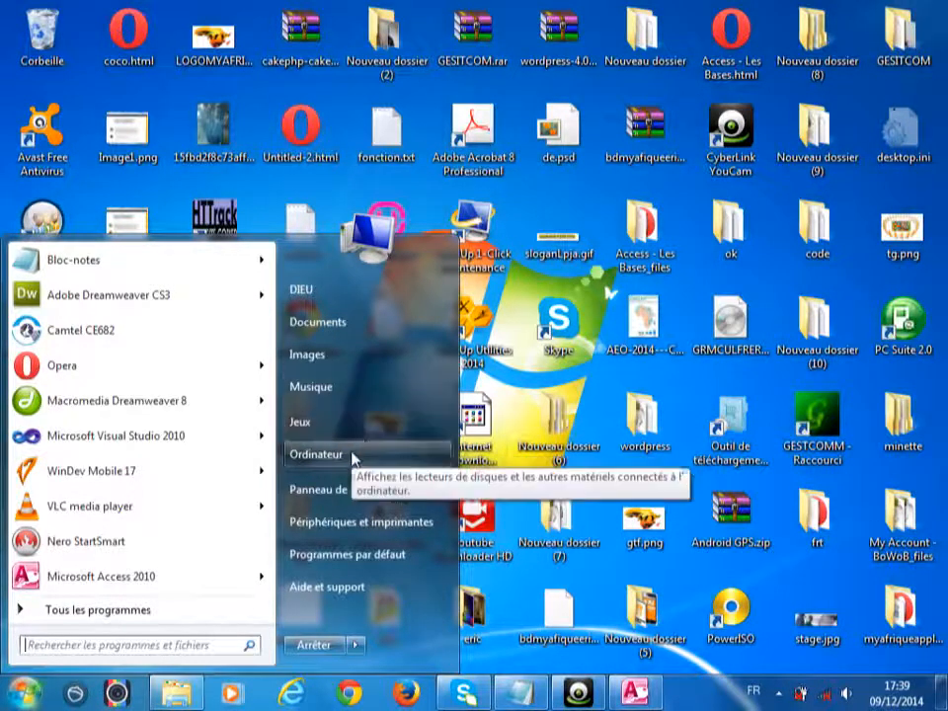
pyautogui.click(352, 458)
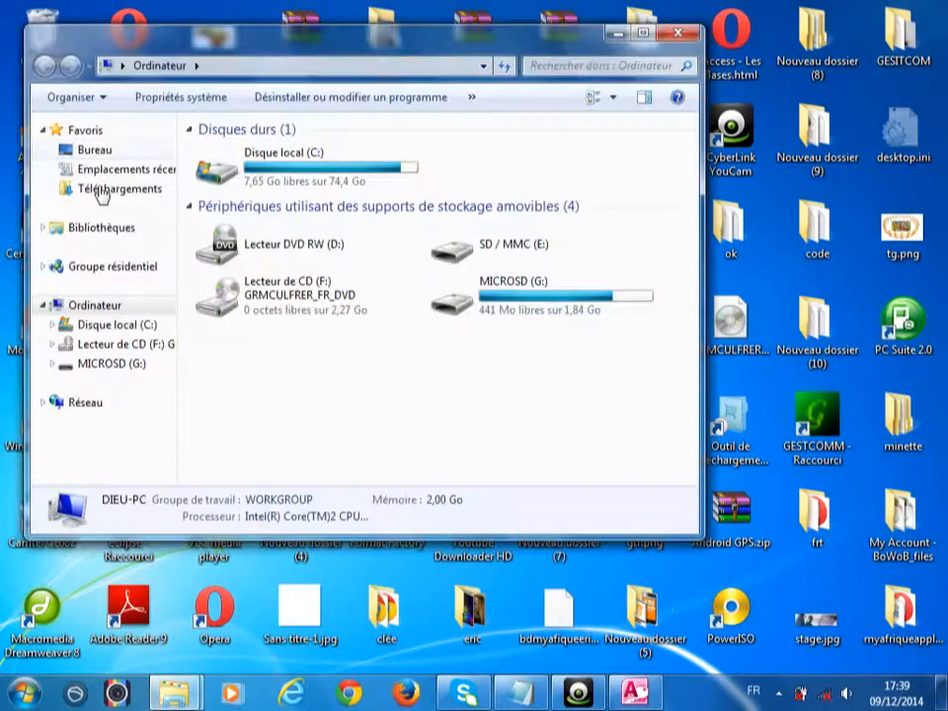
pyautogui.click(109, 192)
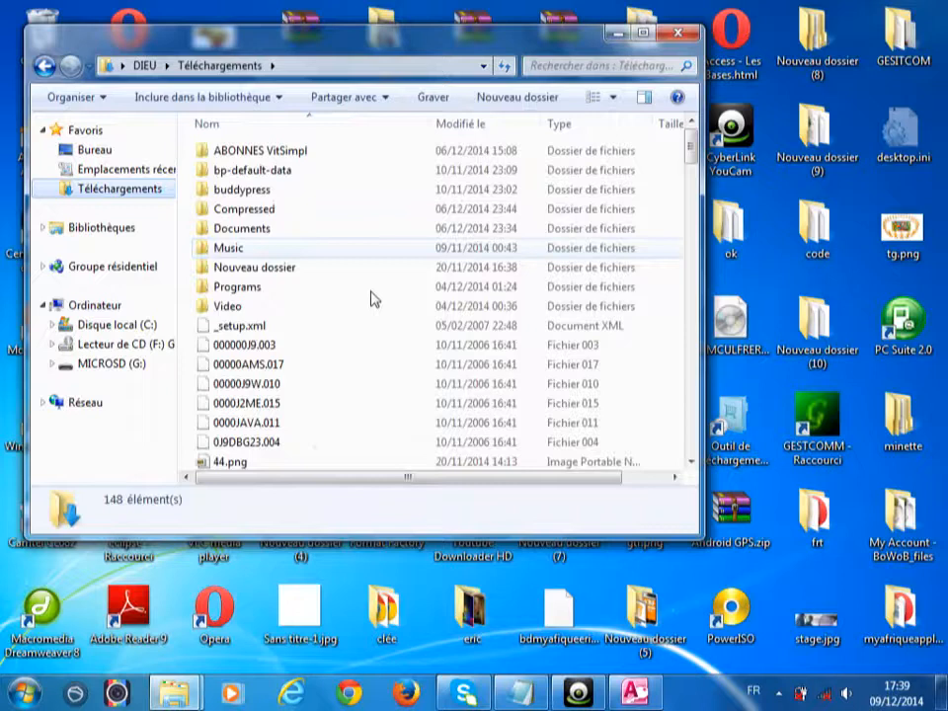
pyautogui.scroll(-3, 445, 197)
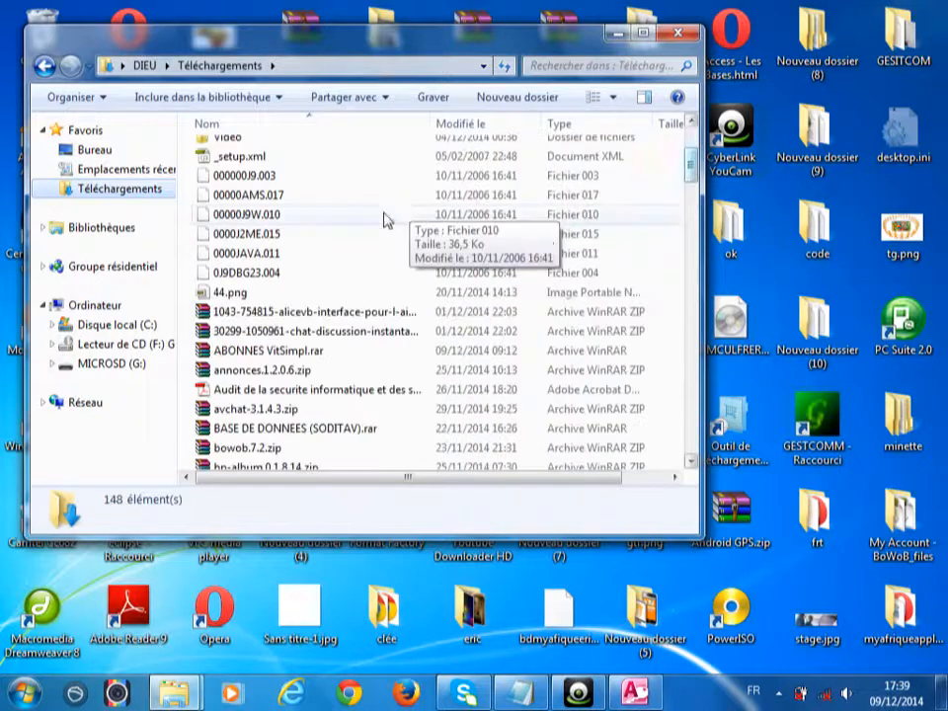
pyautogui.scroll(1, 363, 173)
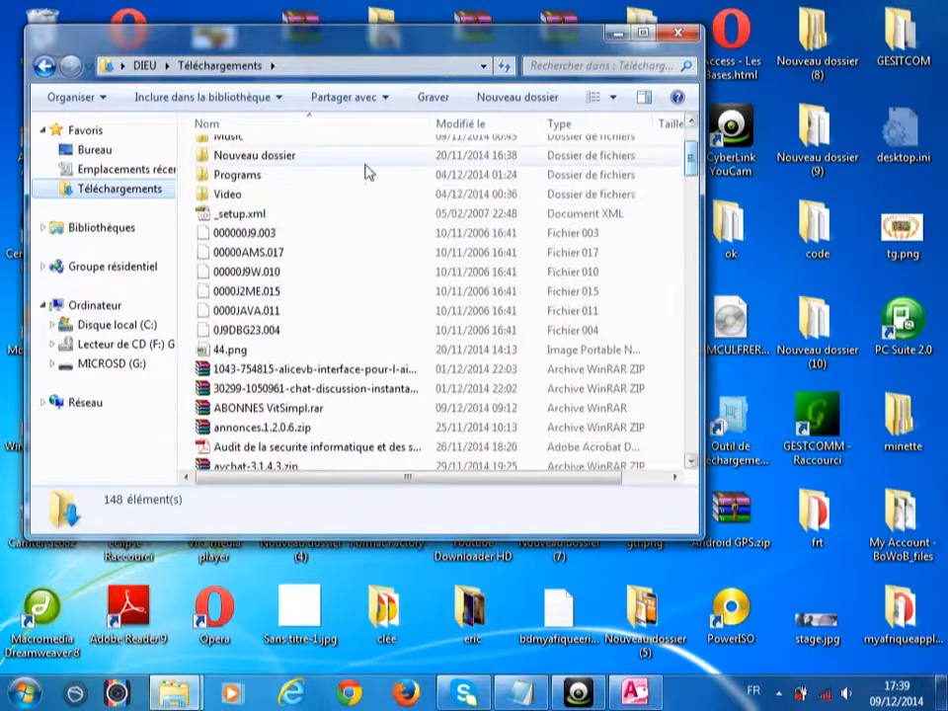
pyautogui.doubleClick(367, 158)
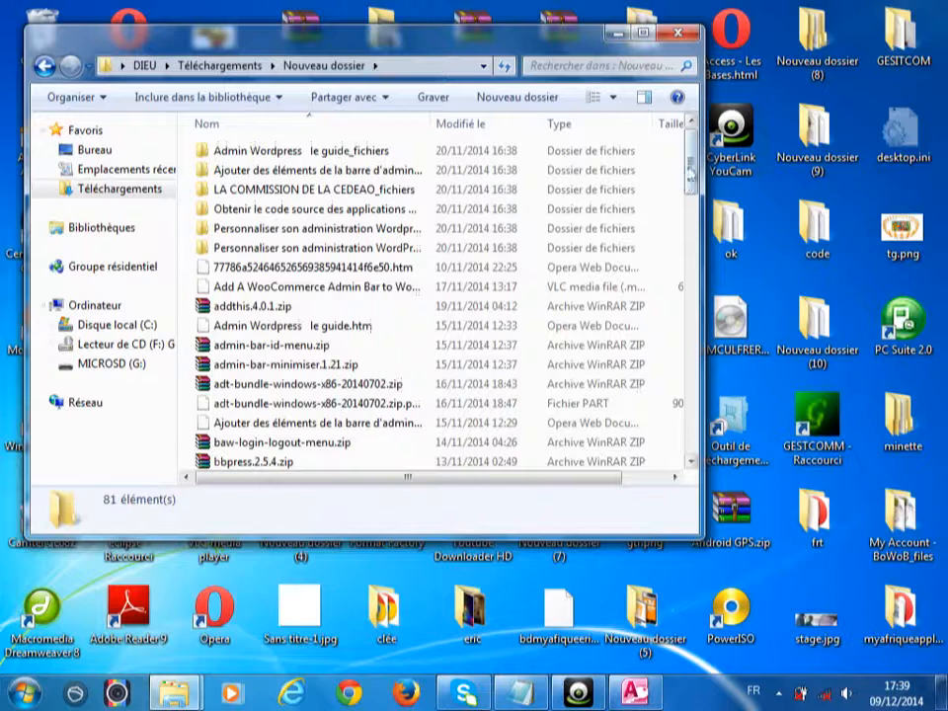
pyautogui.scroll(-1, 692, 197)
pyautogui.moveTo(691, 197); pyautogui.dragTo(720, 163)
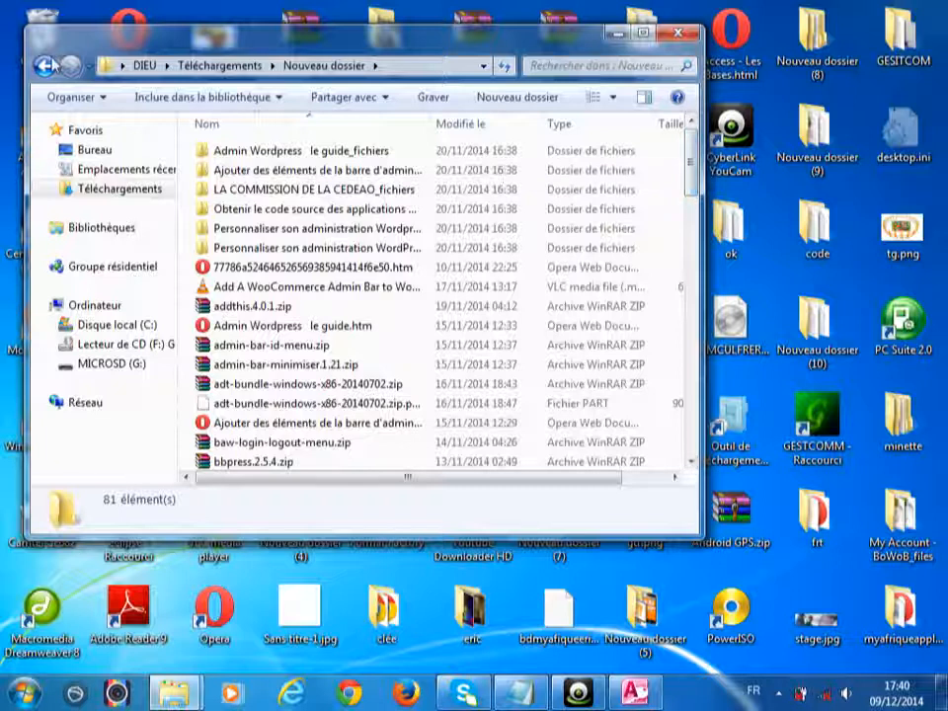
# - Copy wordpress-4.0.1-fr_FR.zip from Téléchargements and go to Disque local (C:)
pyautogui.click(44, 65)
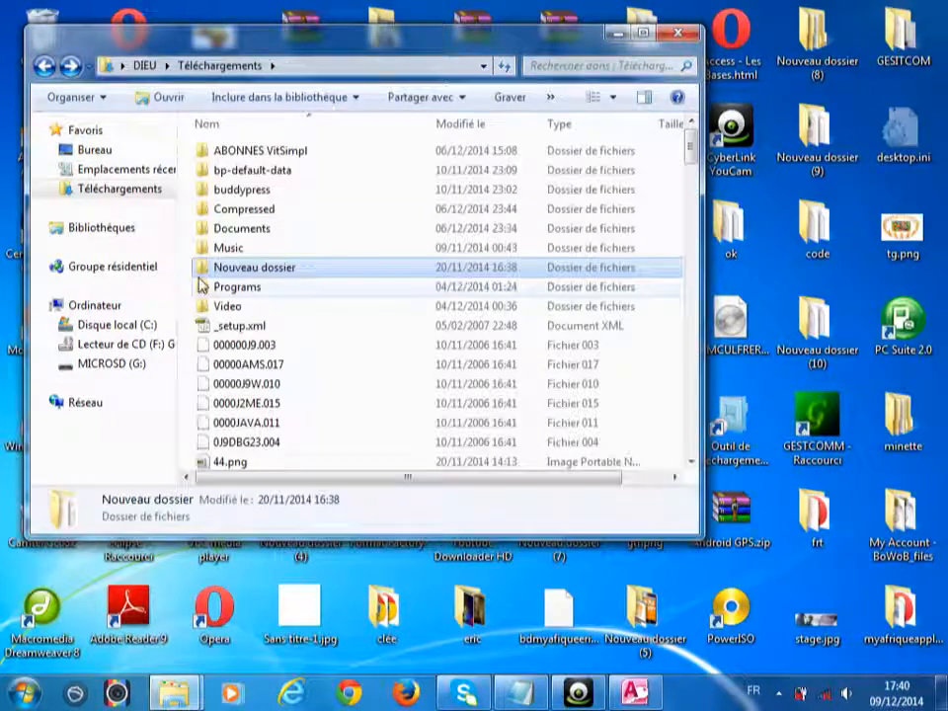
pyautogui.moveTo(691, 138); pyautogui.dragTo(714, 385)
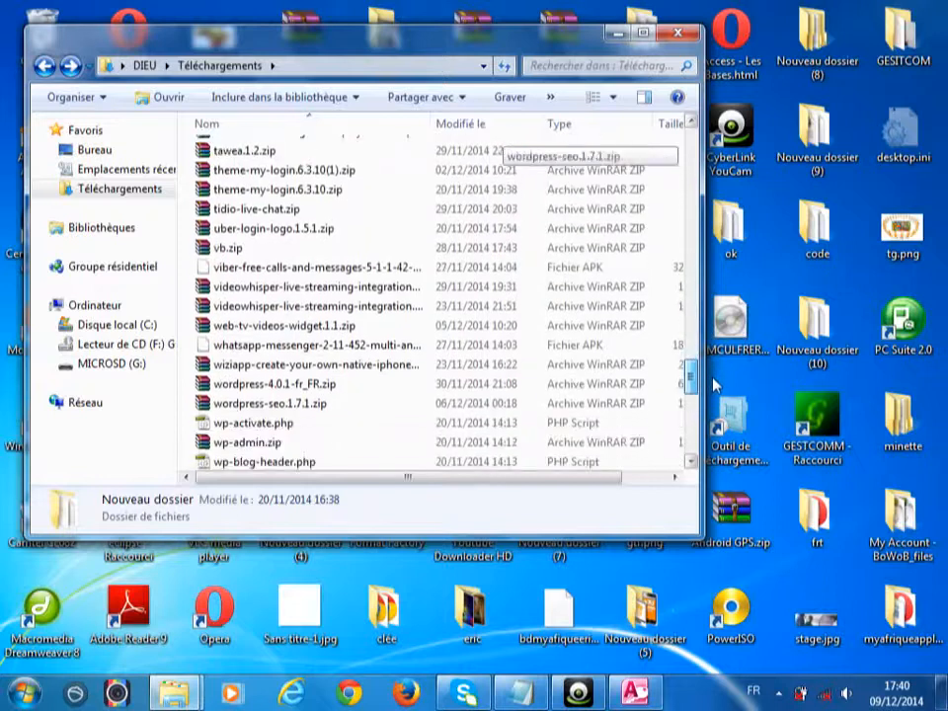
pyautogui.click(276, 385)
pyautogui.rightClick(279, 386)
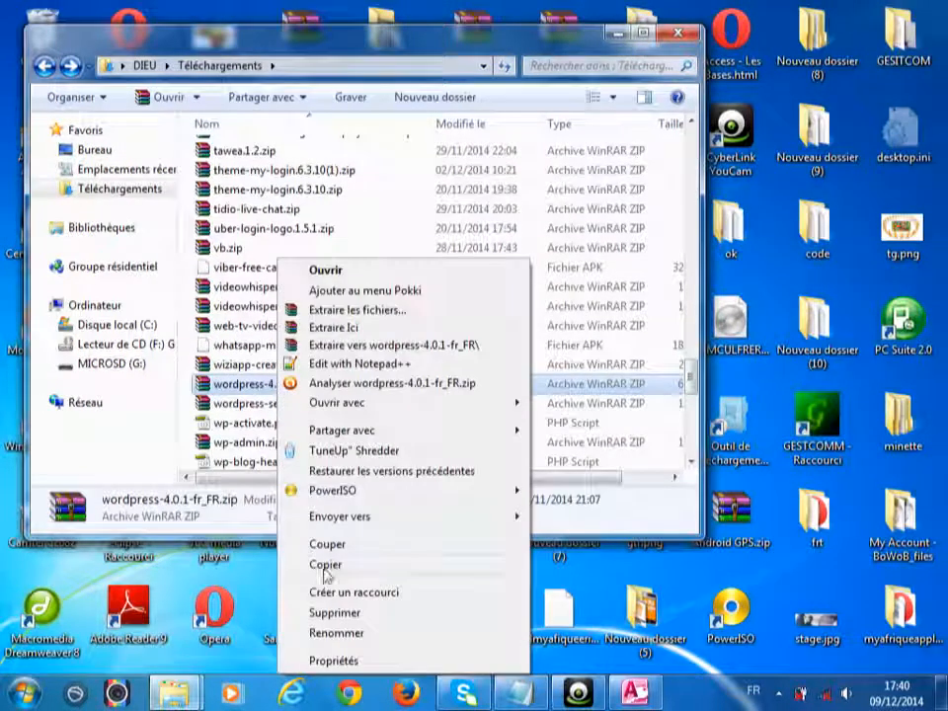
pyautogui.click(326, 564)
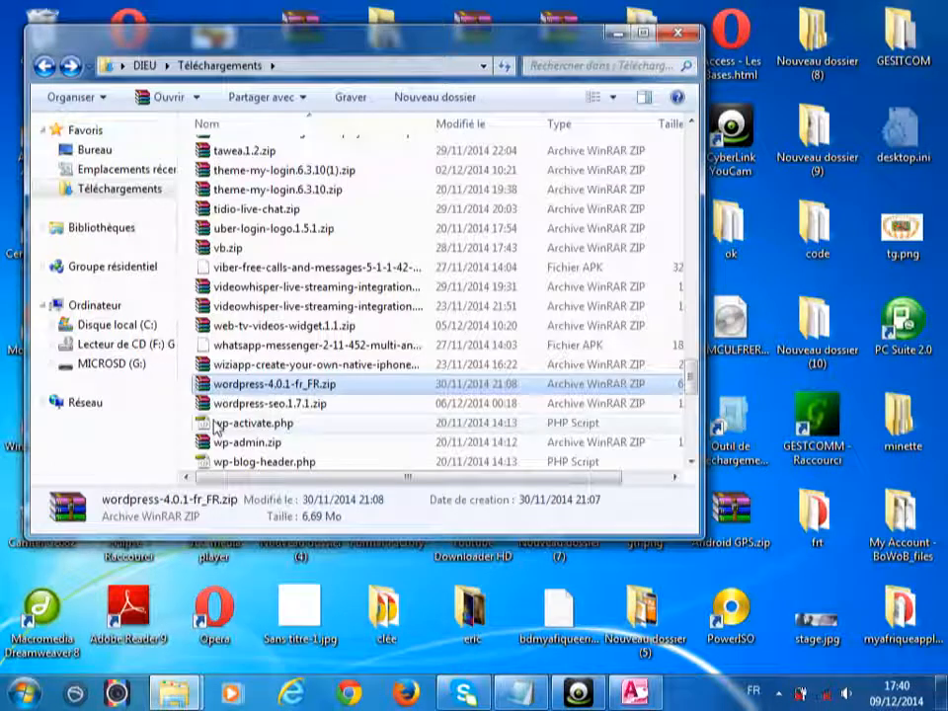
pyautogui.click(147, 327)
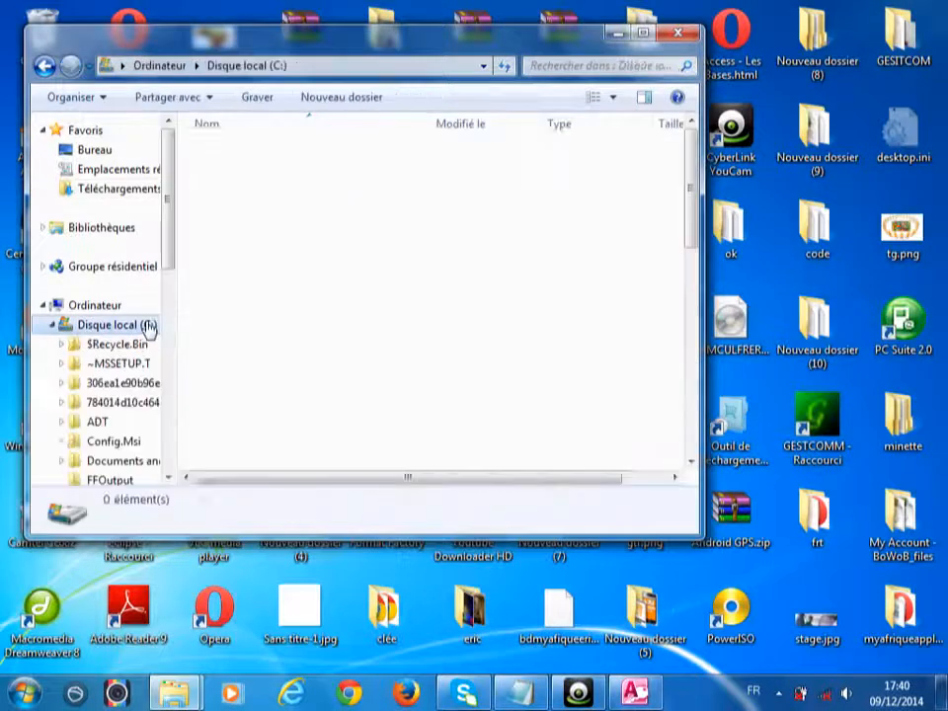
# - Paste wordpress-4.0.1-fr_FR.zip into the empty C:\wamp\www folder
pyautogui.click(643, 33)
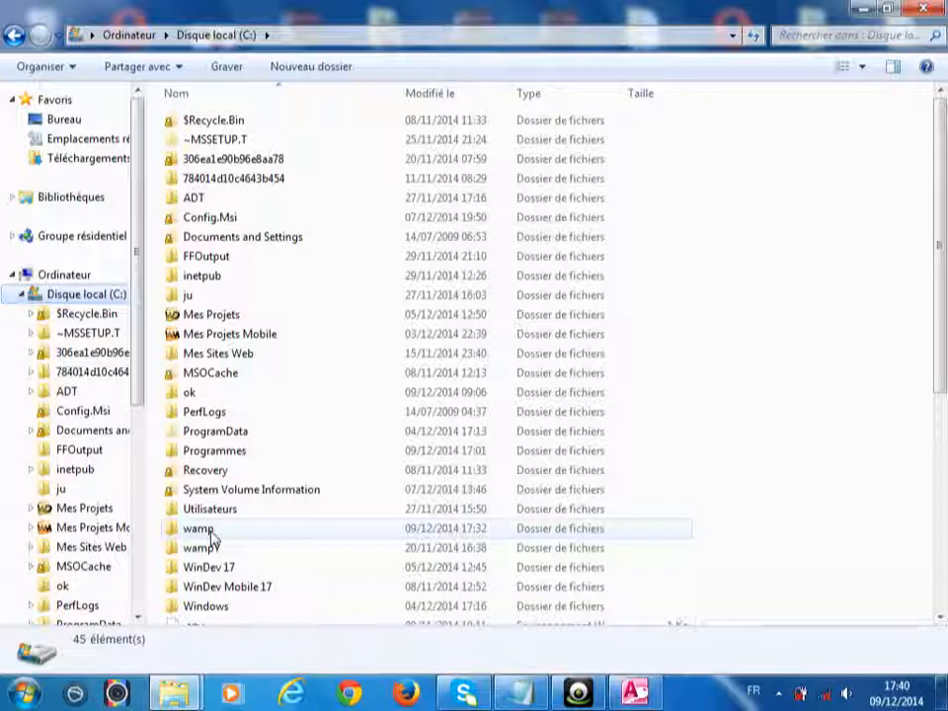
pyautogui.doubleClick(210, 533)
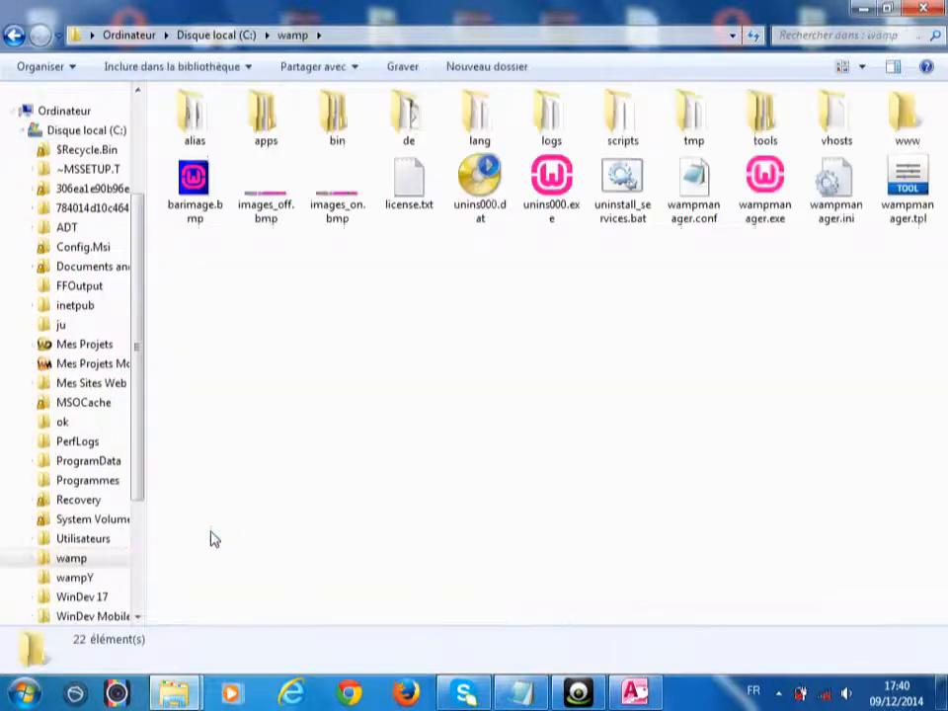
pyautogui.doubleClick(917, 129)
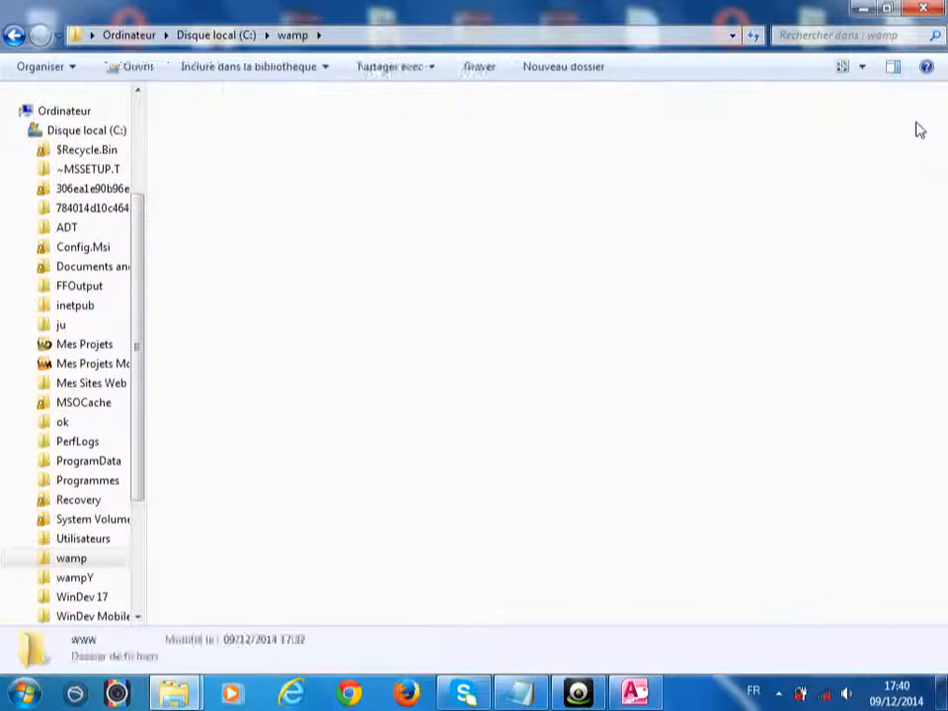
pyautogui.rightClick(487, 264)
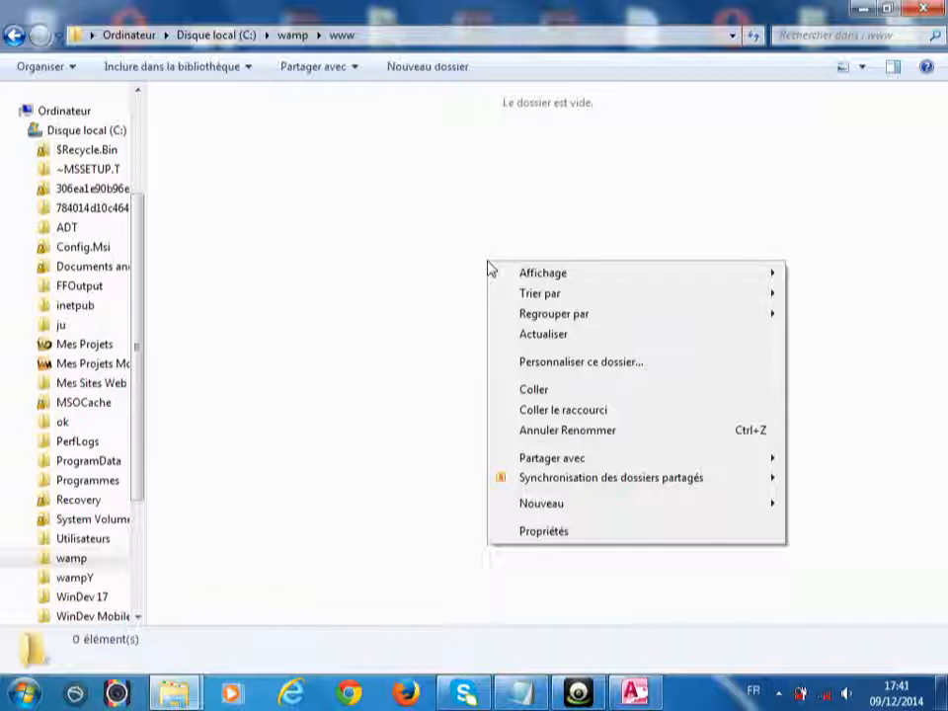
pyautogui.click(551, 390)
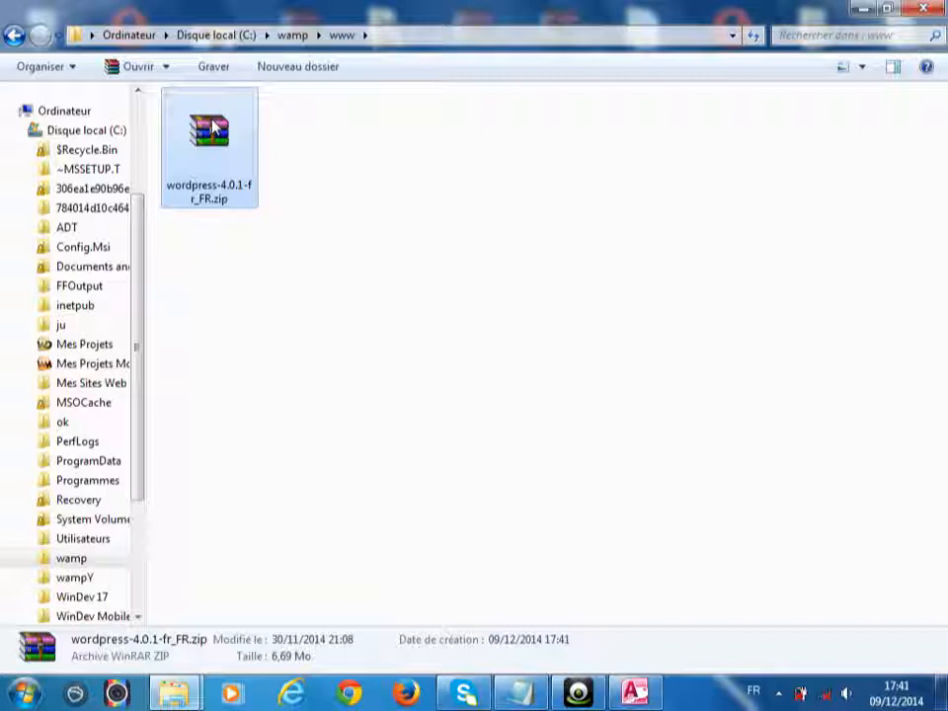
# - Extract the zip here into a wordpress folder, then close Explorer
pyautogui.rightClick(211, 120)
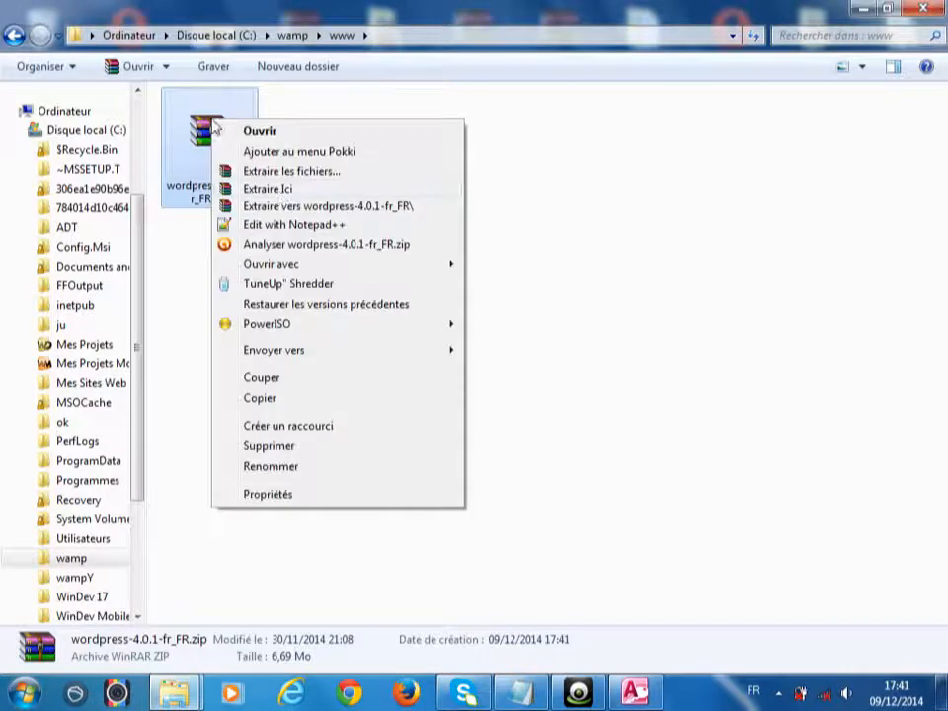
pyautogui.click(280, 190)
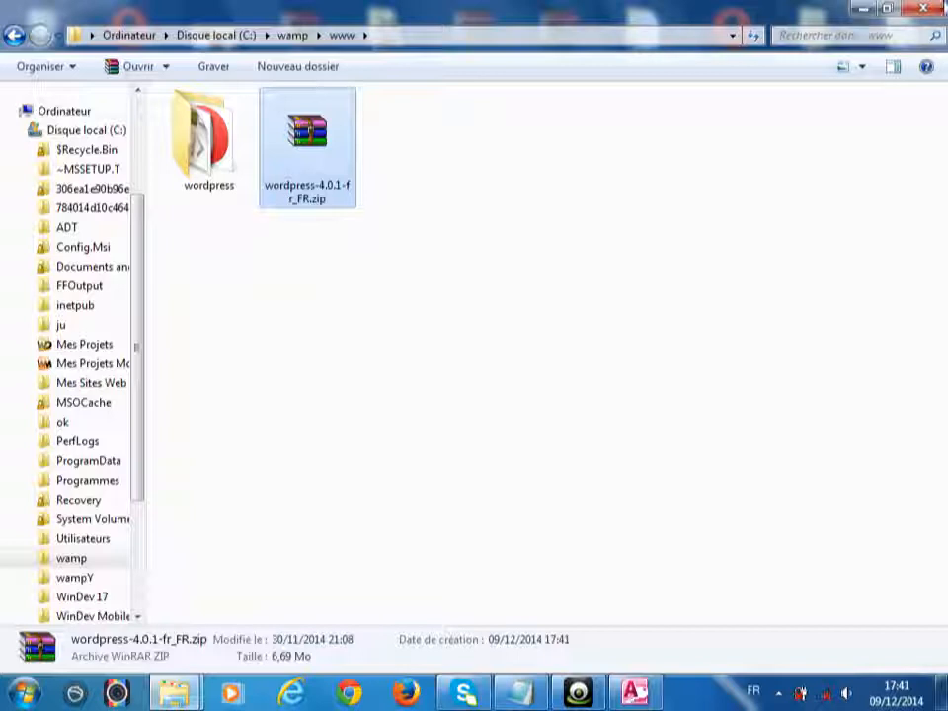
pyautogui.click(935, 14)
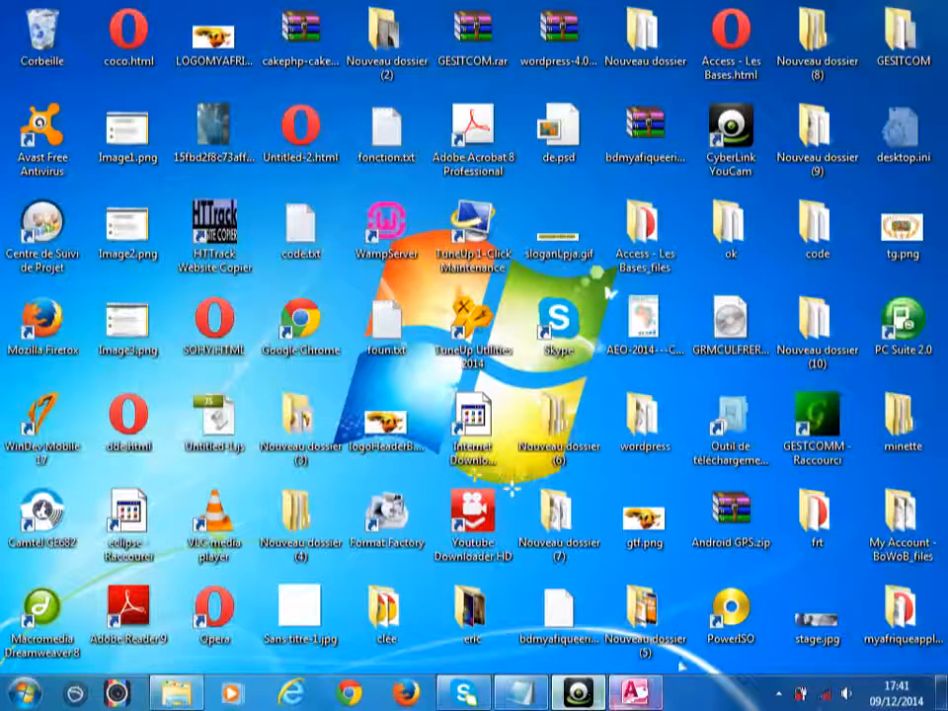
# - Open the localhost home page from the WampServer tray menu
pyautogui.click(778, 694)
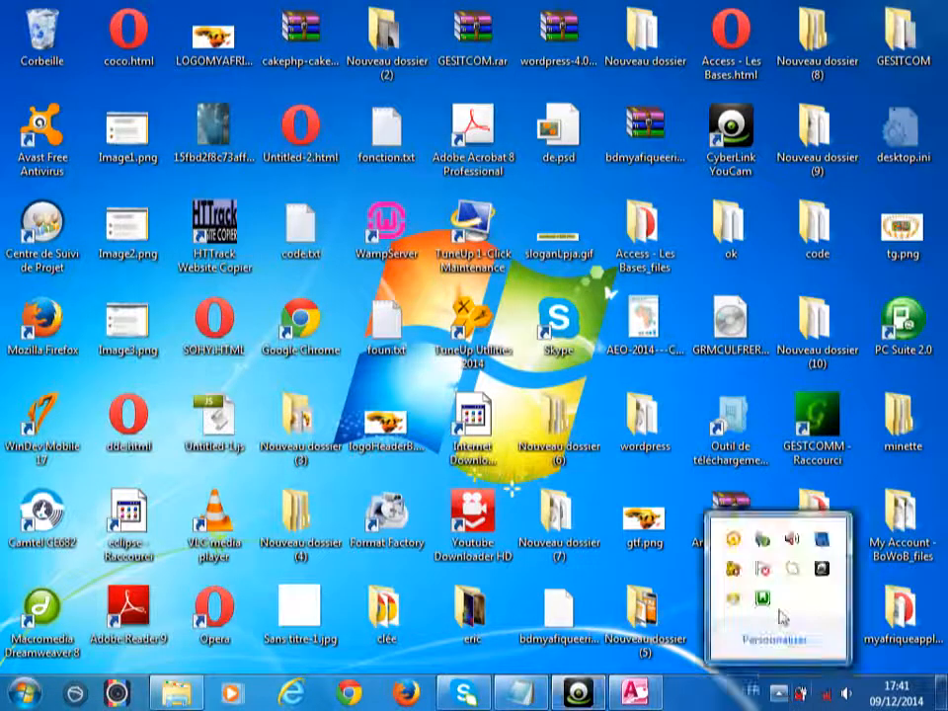
pyautogui.click(762, 597)
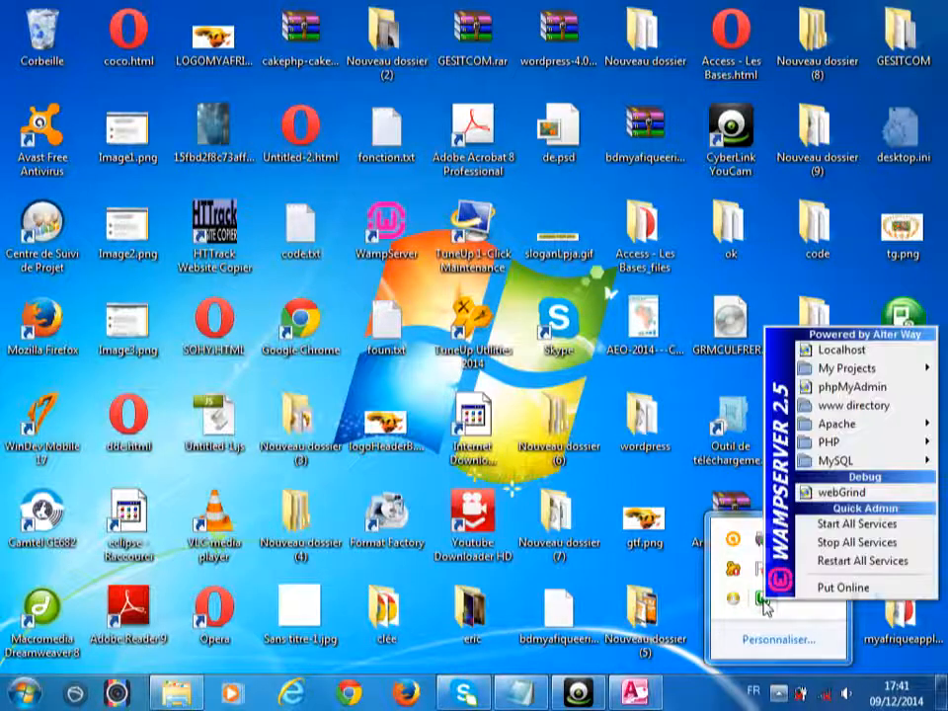
pyautogui.click(811, 336)
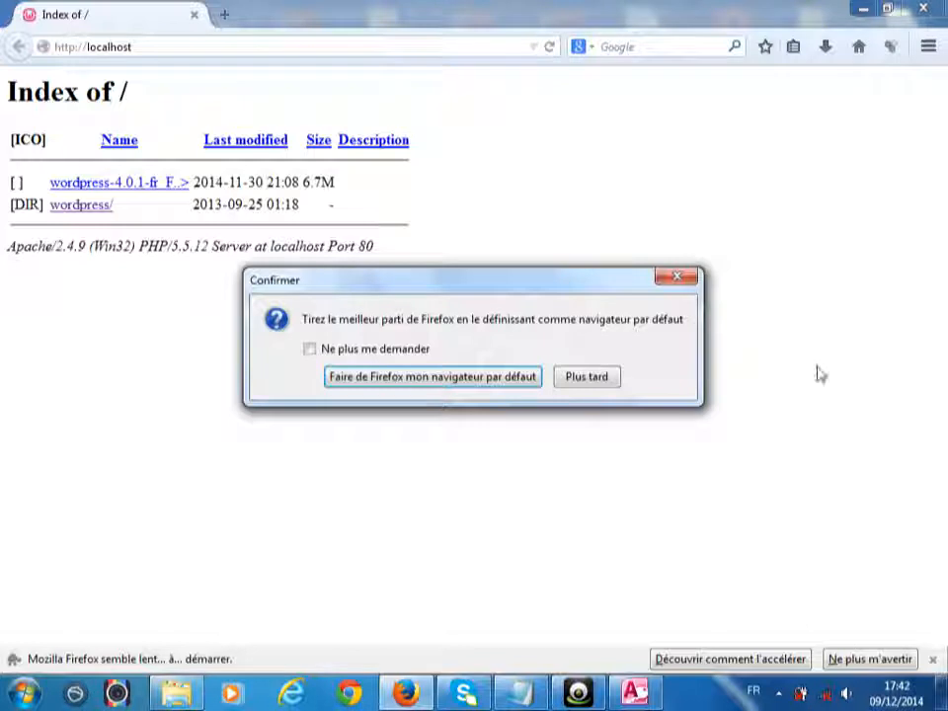
# - Close the Confirmer default-browser prompt and dismiss the WampServer menu without choosing anything
pyautogui.click(677, 280)
pyautogui.click(779, 695)
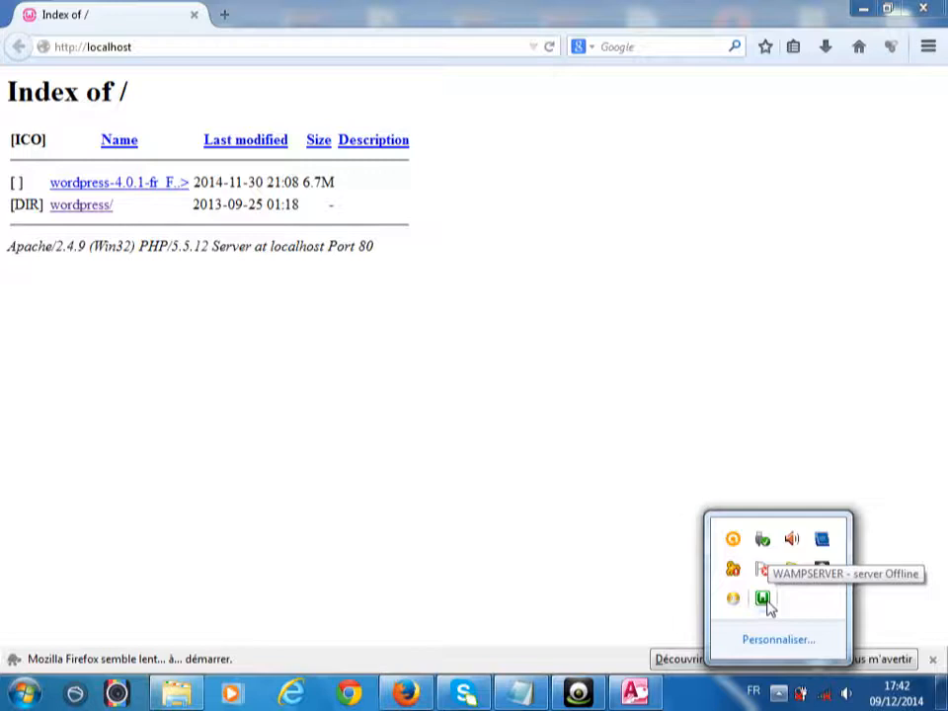
pyautogui.click(766, 602)
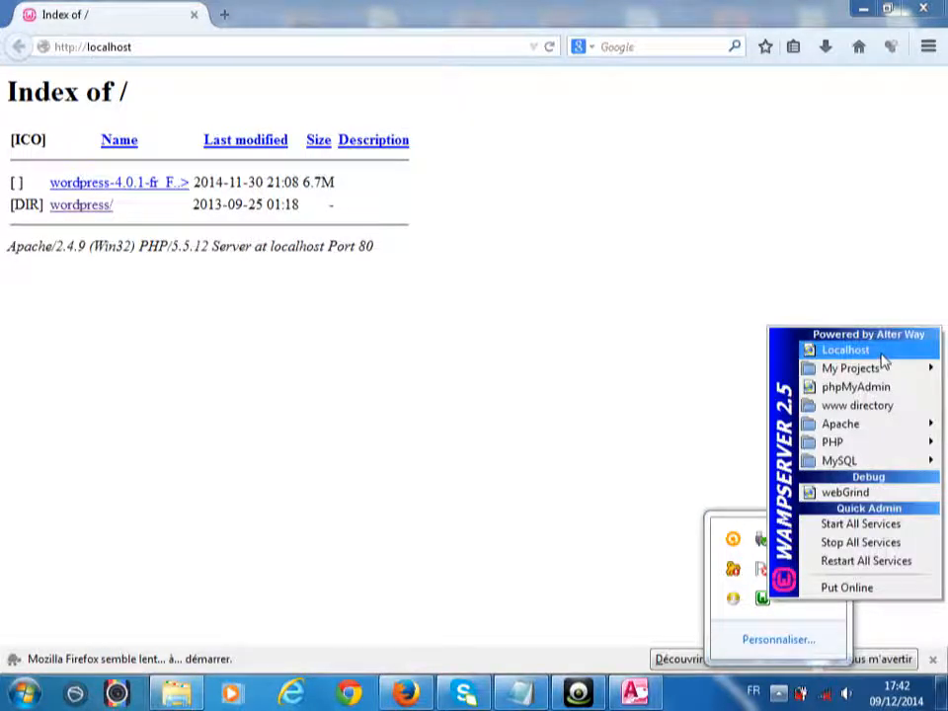
pyautogui.click(794, 178)
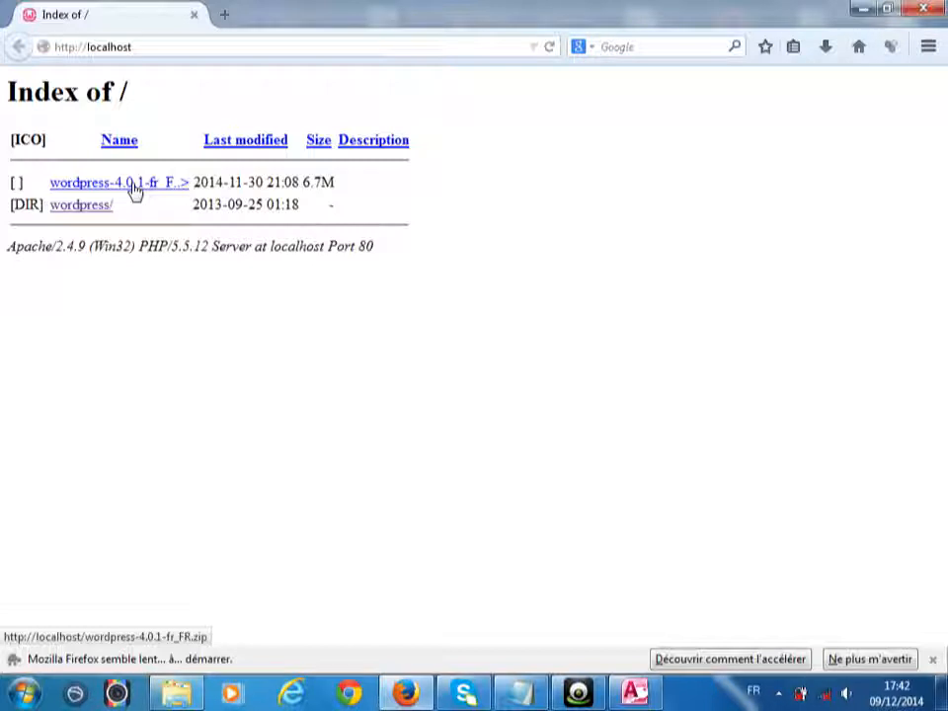
# - Open the wordpress/ folder from the localhost index and click "C'est parti !" on the welcome page
pyautogui.click(134, 188)
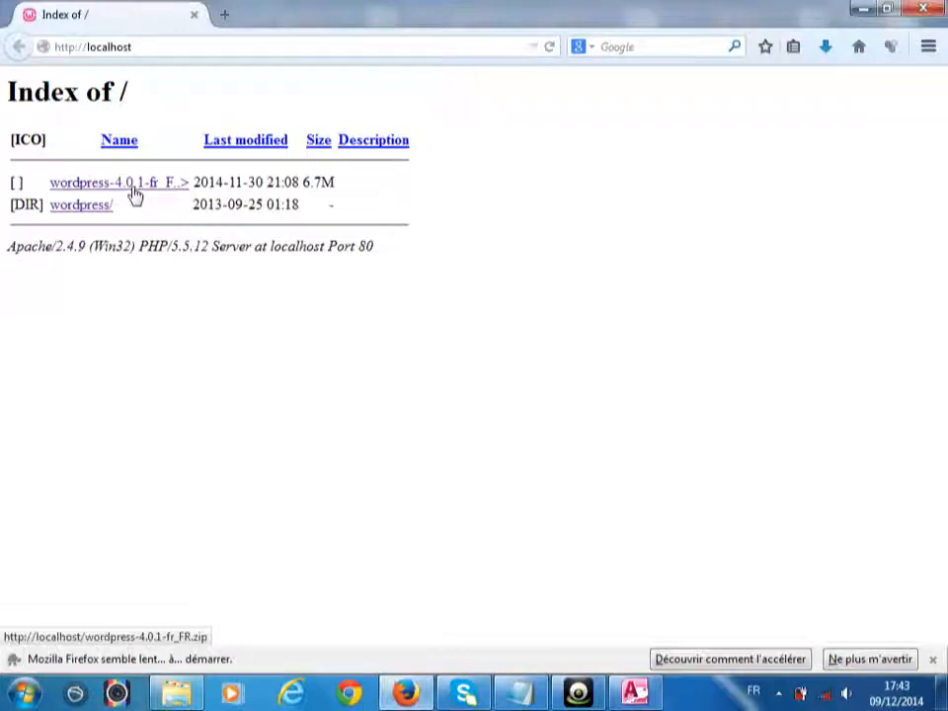
pyautogui.click(135, 194)
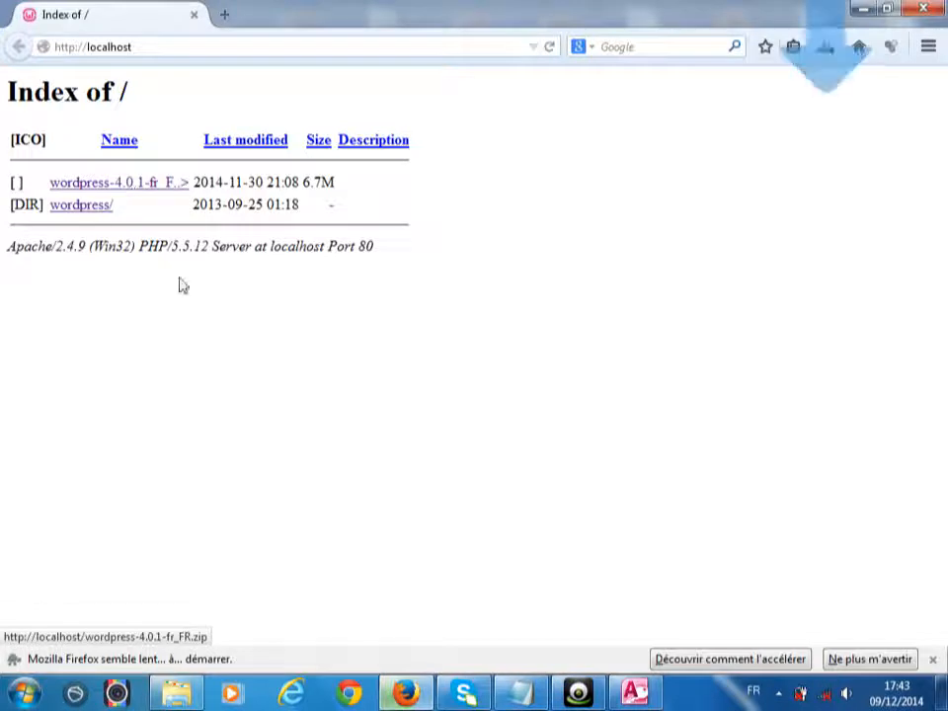
pyautogui.click(101, 211)
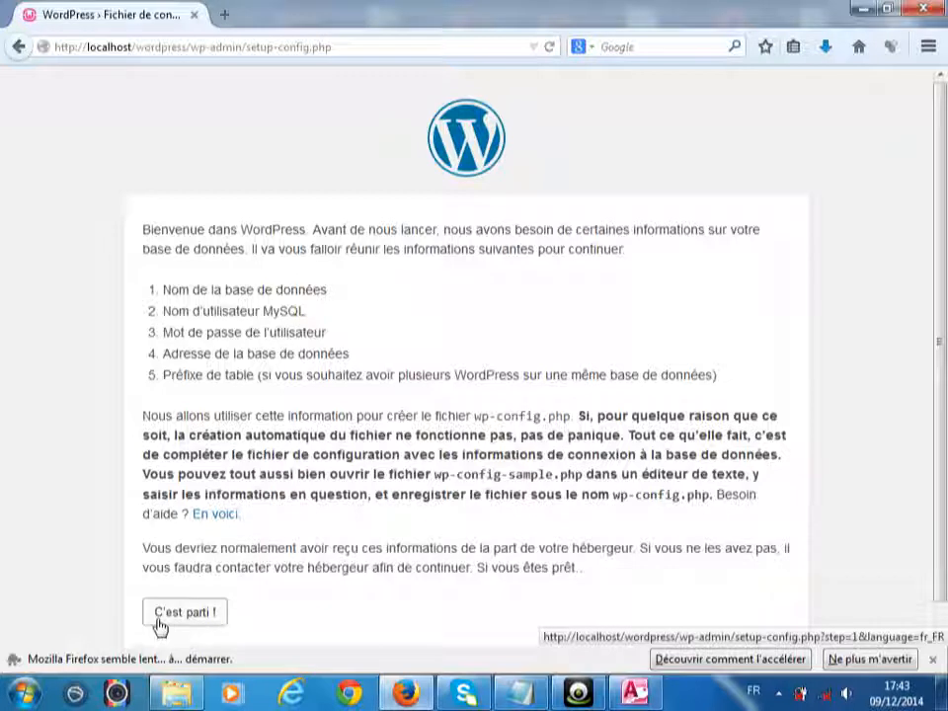
pyautogui.click(160, 625)
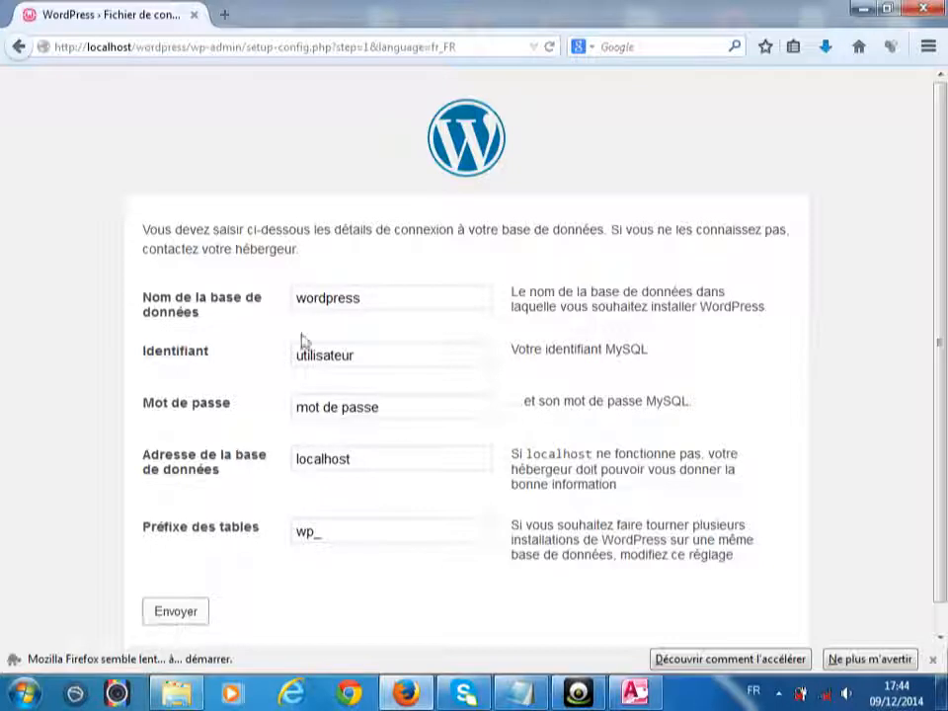
# - Set the database name to TP1 and the username to root
pyautogui.moveTo(394, 297); pyautogui.dragTo(243, 311)
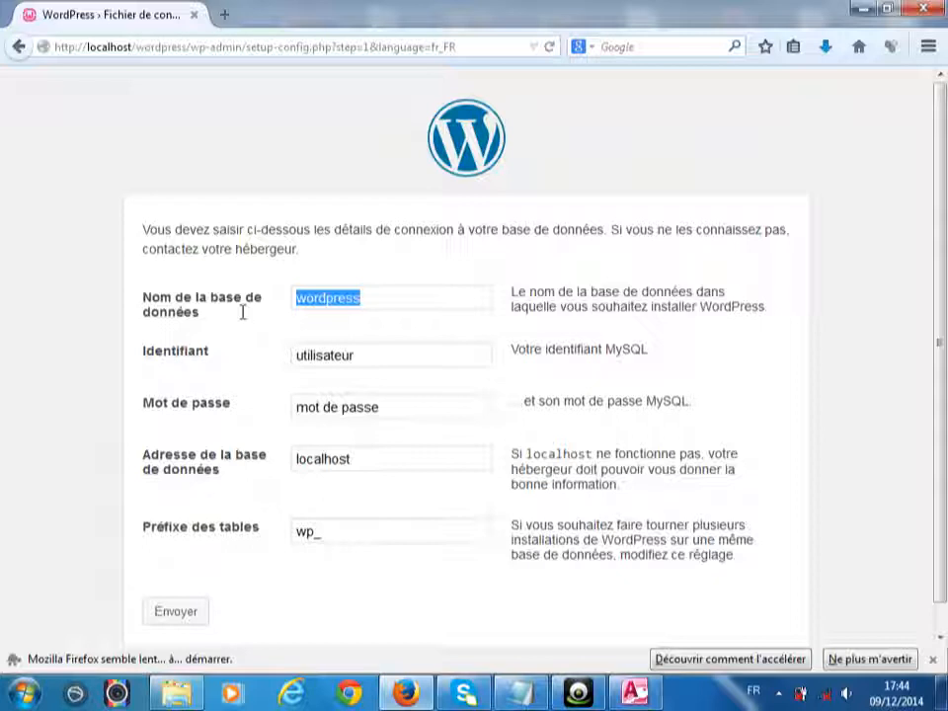
pyautogui.write('t')
pyautogui.press('BackSpace')
pyautogui.write('TP1')
pyautogui.click(351, 363)
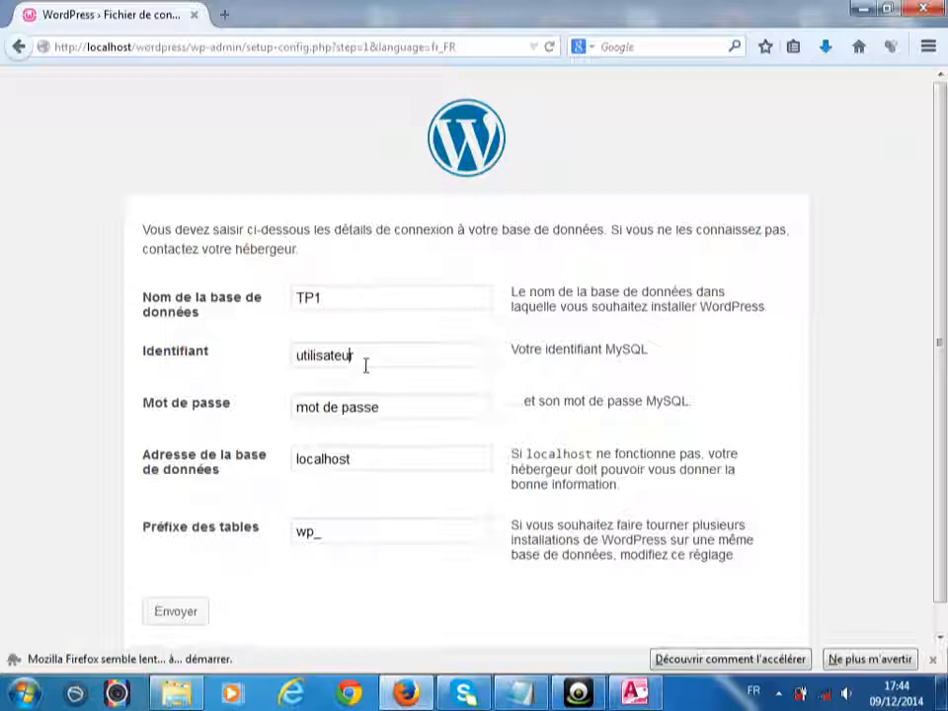
pyautogui.moveTo(369, 356); pyautogui.dragTo(220, 348)
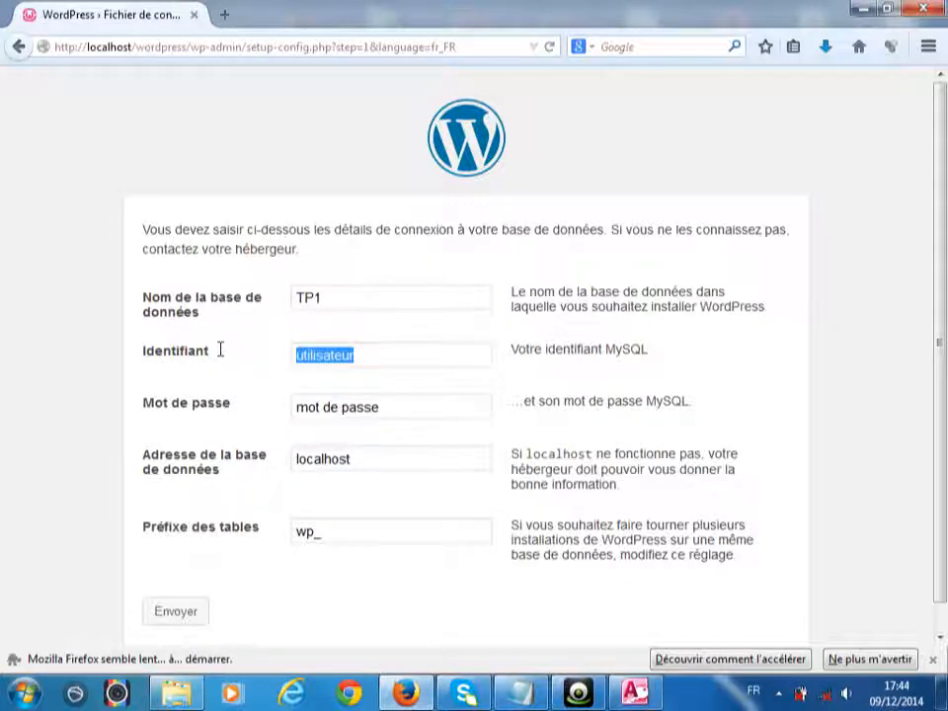
pyautogui.write('R')
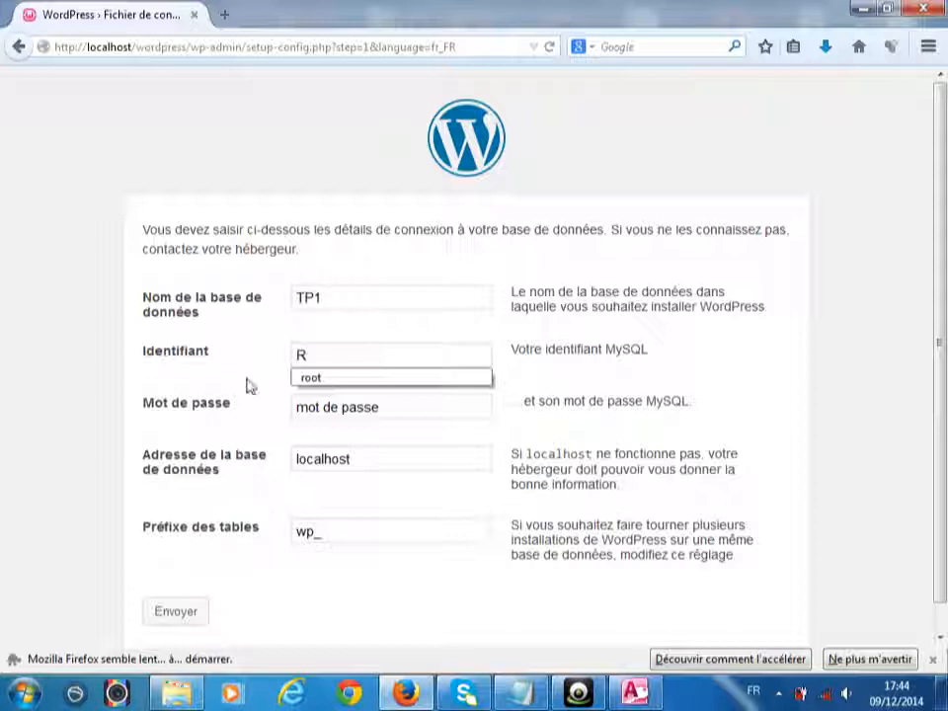
pyautogui.click(307, 380)
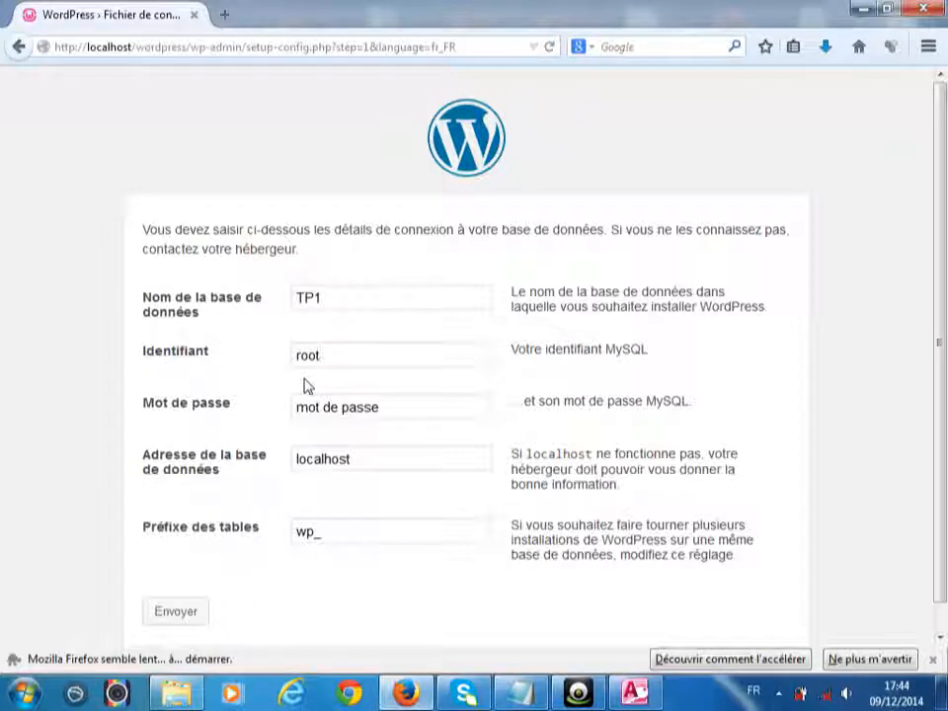
# - Leave the password empty, set the table prefix to ok, and submit the form
pyautogui.click(392, 415)
pyautogui.press('BackSpace')
pyautogui.press('BackSpace')
pyautogui.press('BackSpace')
pyautogui.press('BackSpace')
pyautogui.press('BackSpace')
pyautogui.press('BackSpace')
pyautogui.press('BackSpace')
pyautogui.press('BackSpace')
pyautogui.press('BackSpace')
pyautogui.press('BackSpace')
pyautogui.press('BackSpace')
pyautogui.press('BackSpace')
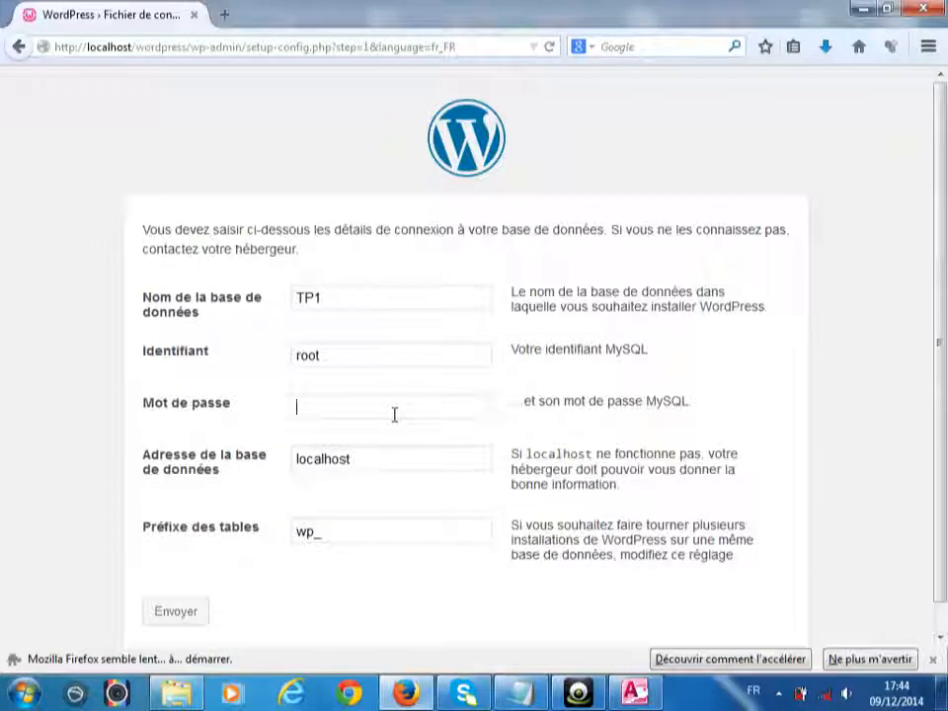
pyautogui.click(337, 529)
pyautogui.moveTo(338, 529); pyautogui.dragTo(190, 509)
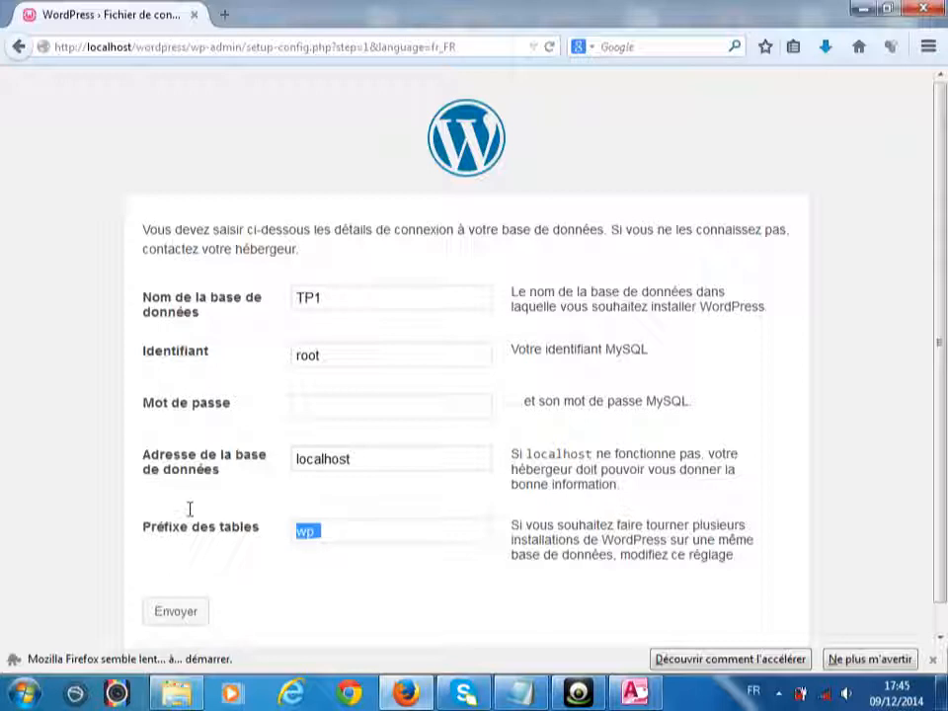
pyautogui.write('ok')
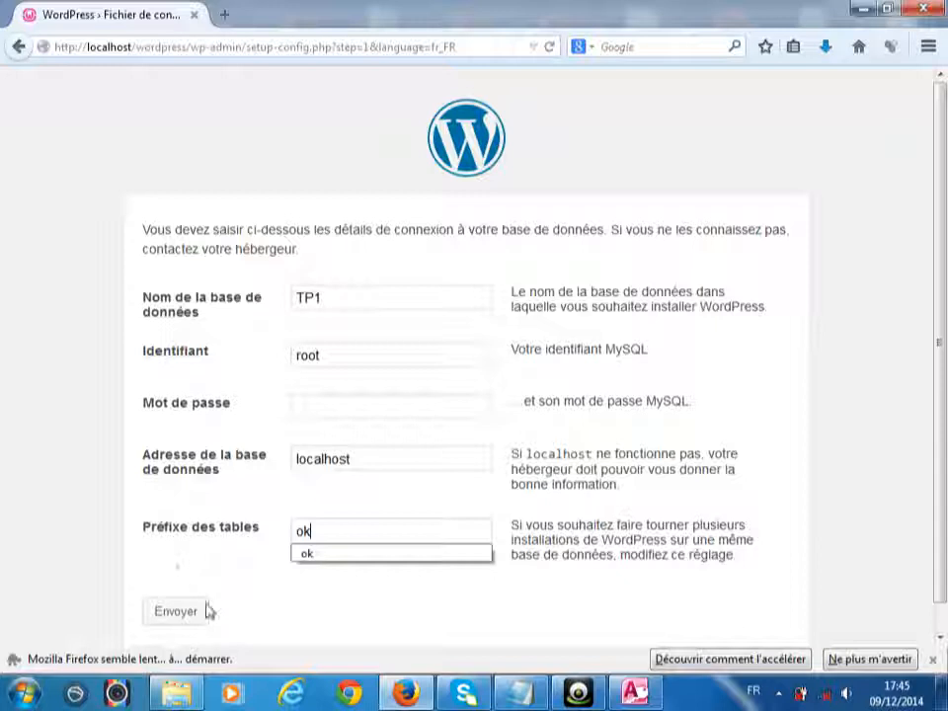
pyautogui.click(234, 615)
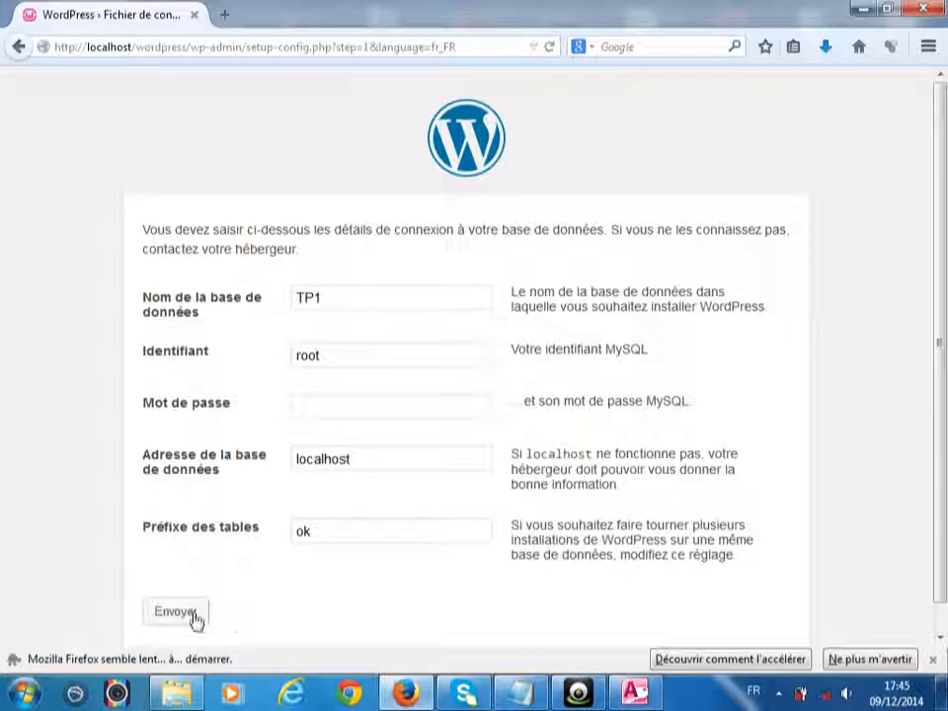
pyautogui.click(192, 614)
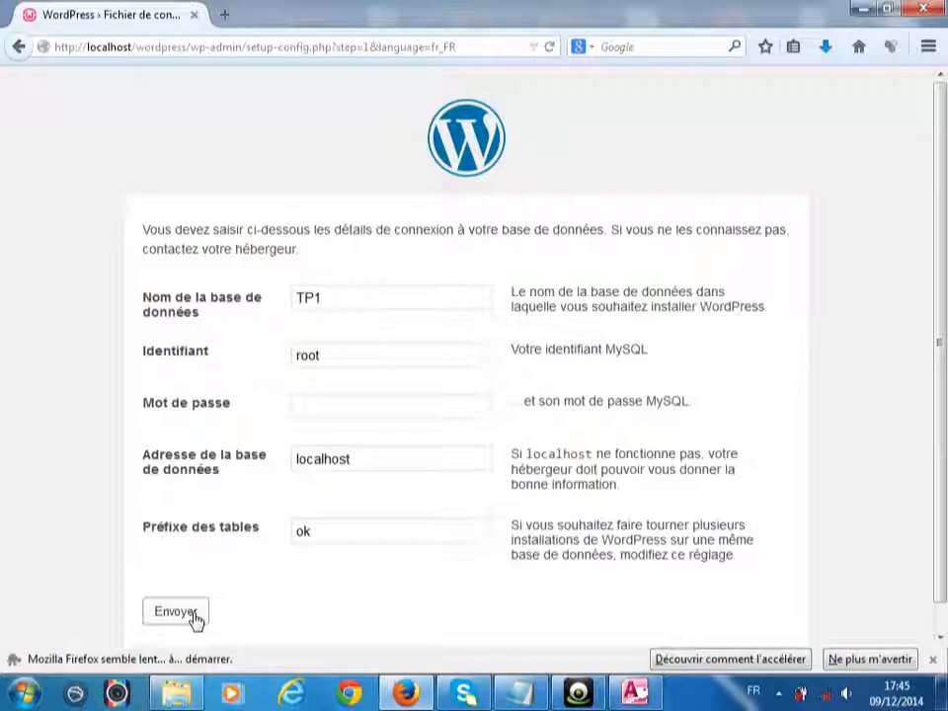
# - Submit the database connection settings and launch the WordPress installation
pyautogui.click(176, 612)
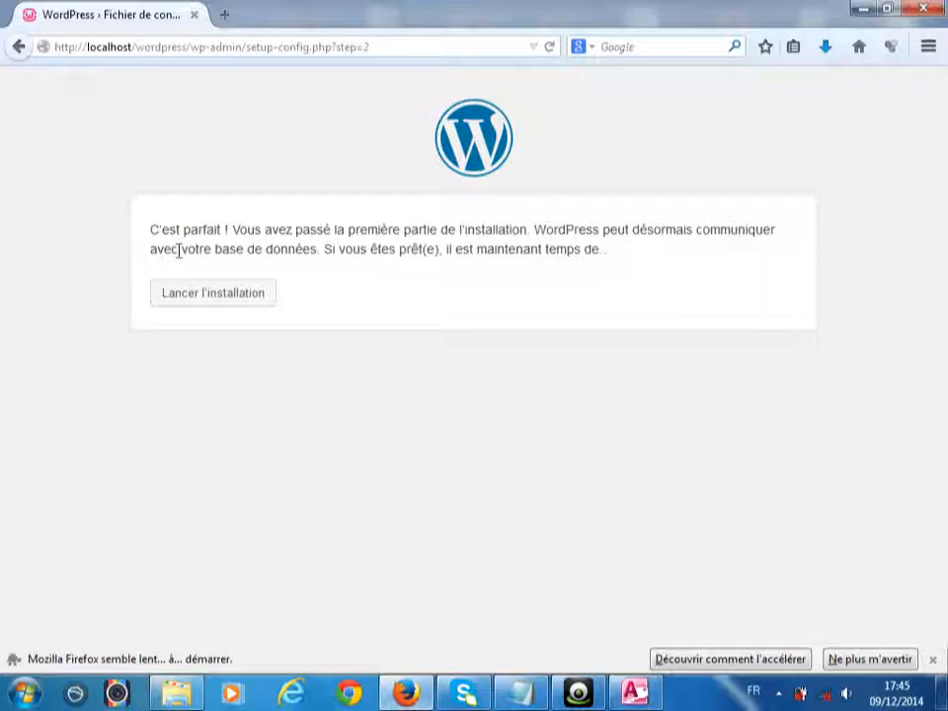
pyautogui.click(194, 298)
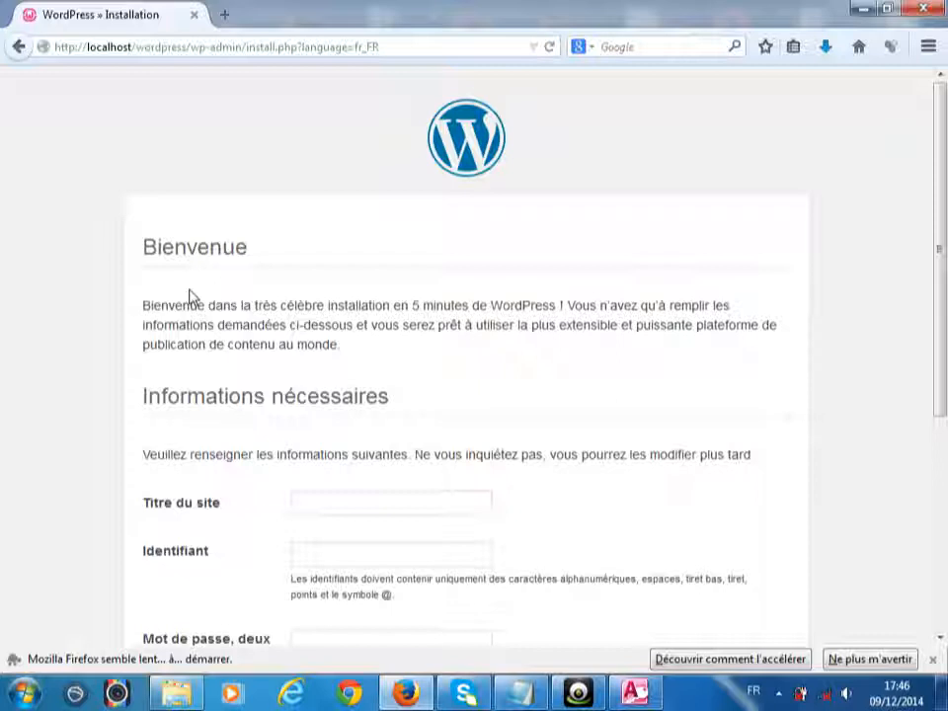
# - Enter site title 'ecommerce afrique', the administrator username and the account password
pyautogui.write('ecomm')
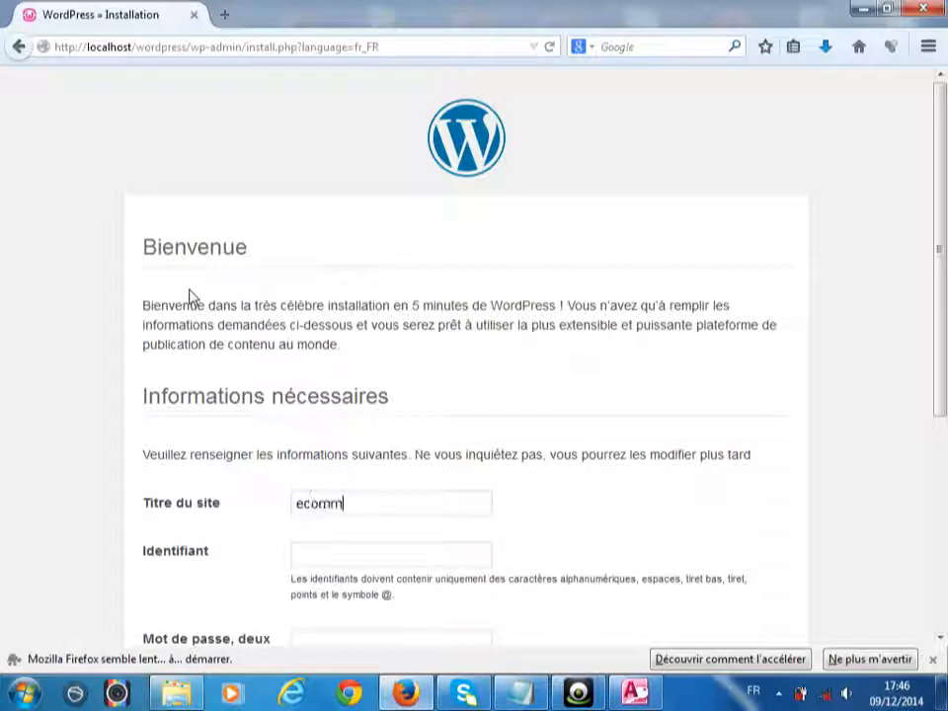
pyautogui.write('erce a')
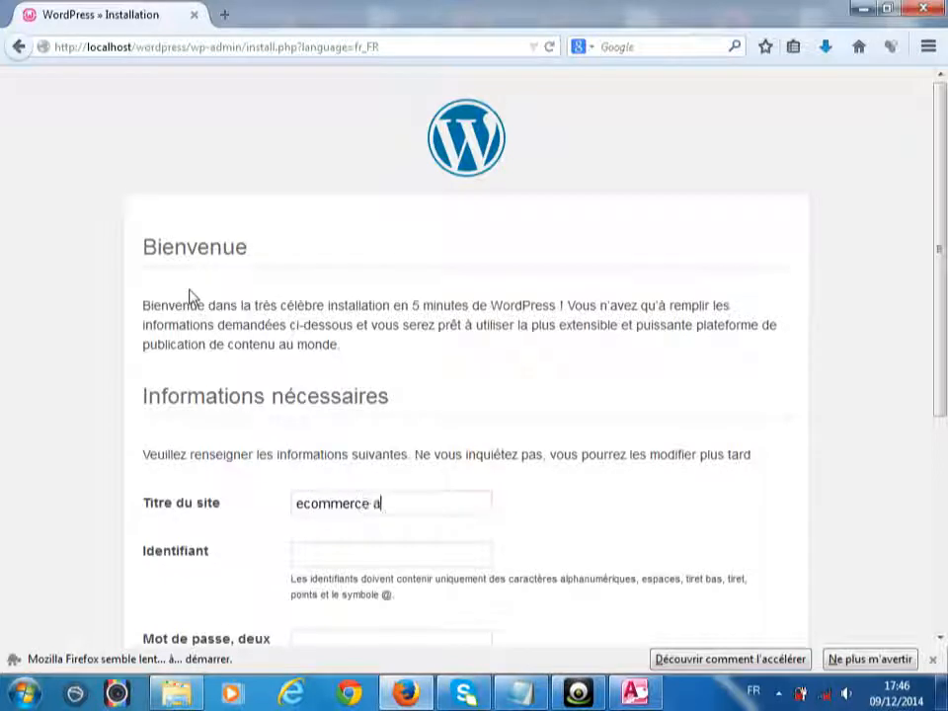
pyautogui.write('frique')
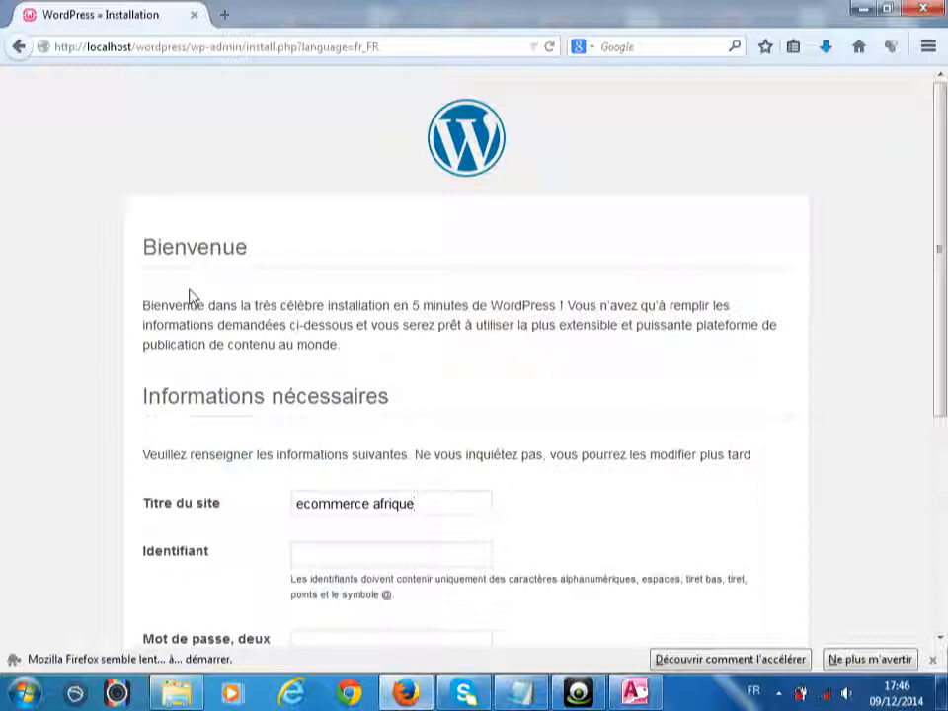
pyautogui.scroll(-2, 945, 198)
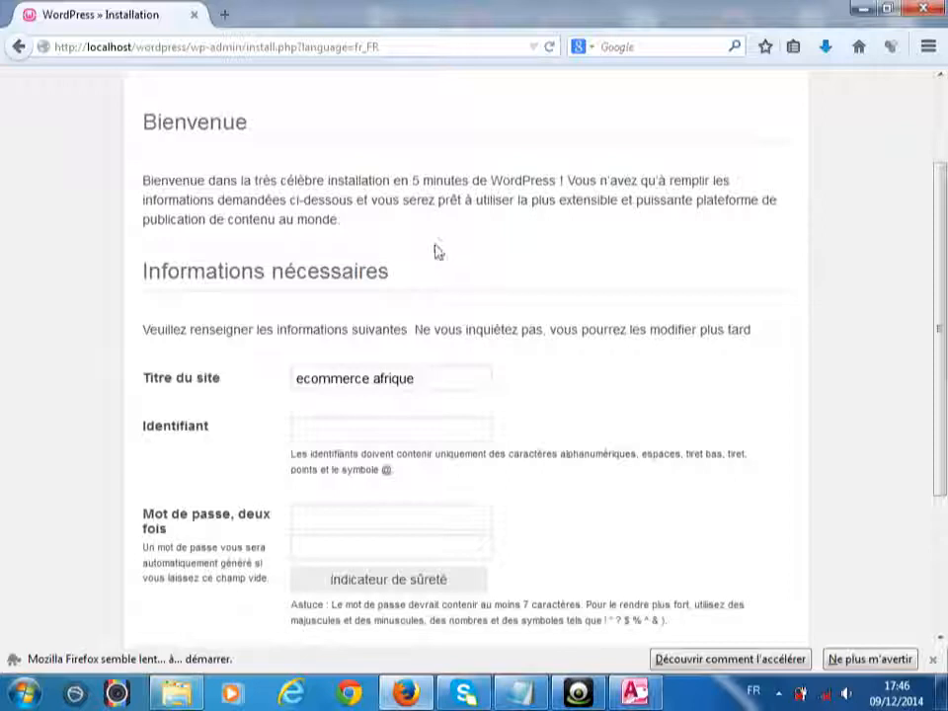
pyautogui.click(354, 432)
pyautogui.write('eric')
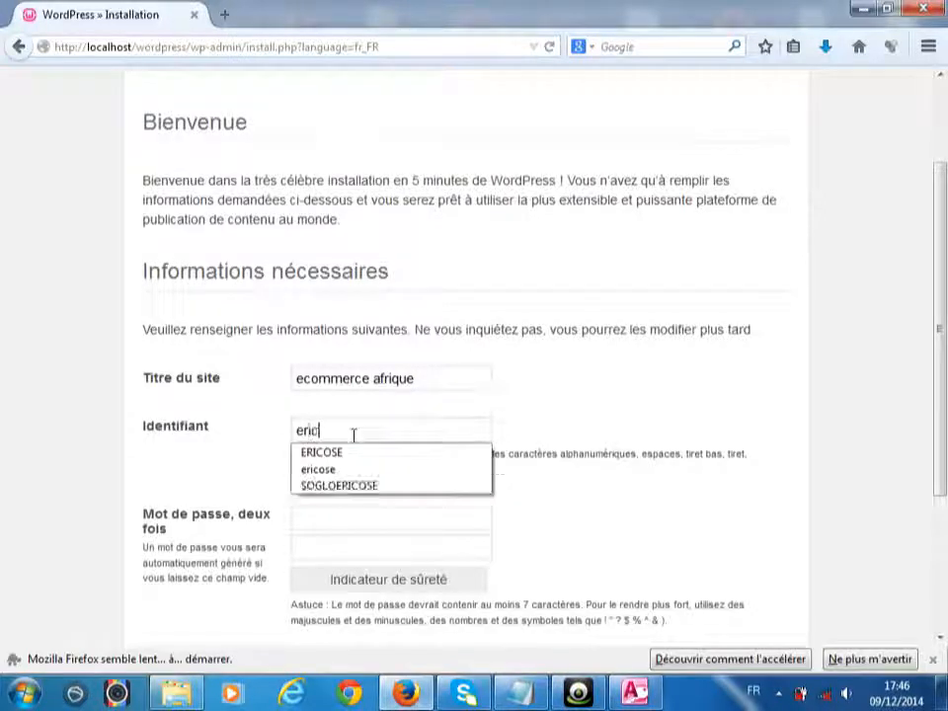
pyautogui.click(352, 520)
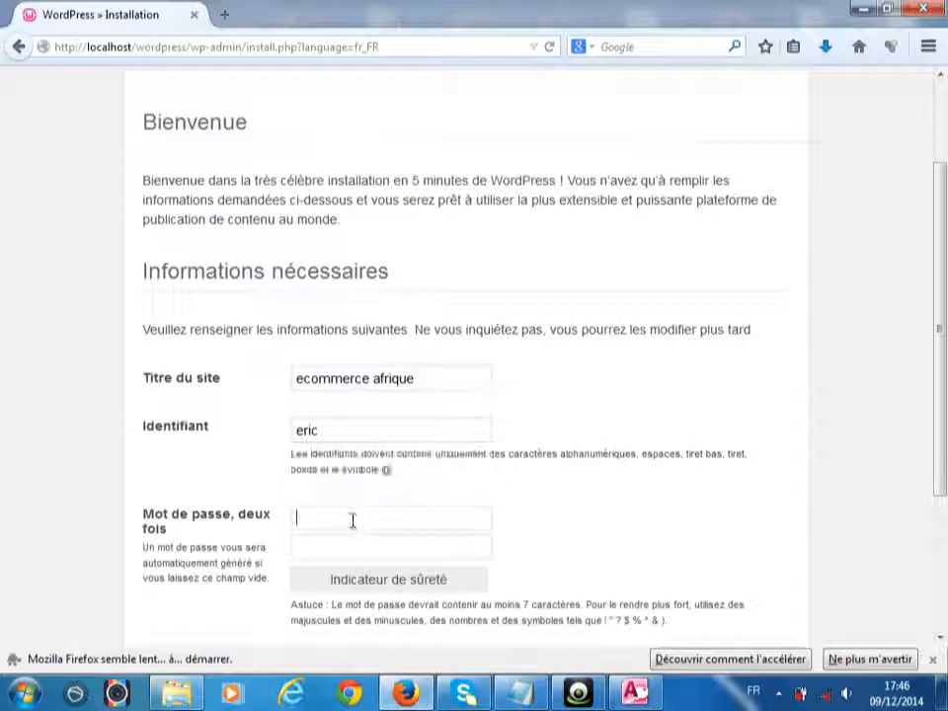
pyautogui.write('a')
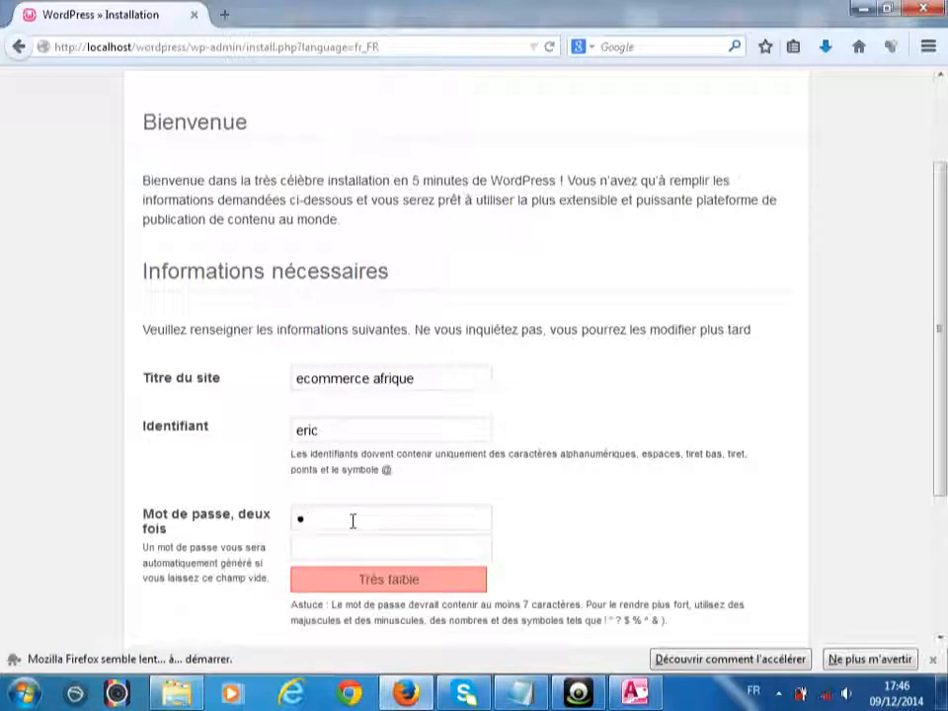
pyautogui.press('BackSpace')
pyautogui.write('abcdef')
# - Confirm the password, fill in the administrator's e-mail address, and install WordPress
pyautogui.click(359, 549)
pyautogui.write('abcdef')
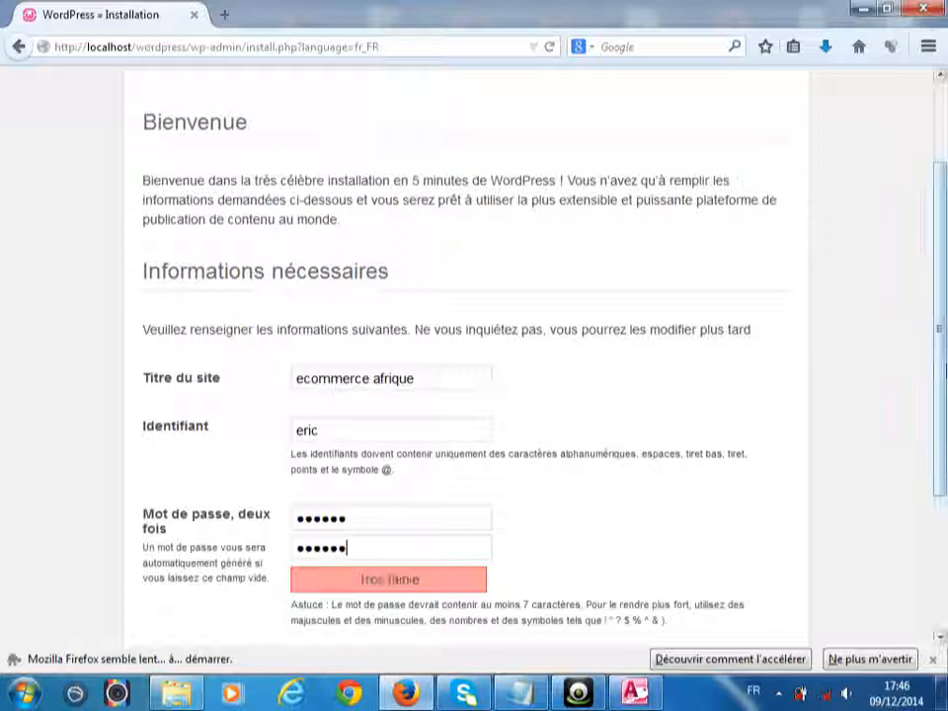
pyautogui.scroll(-3, 895, 442)
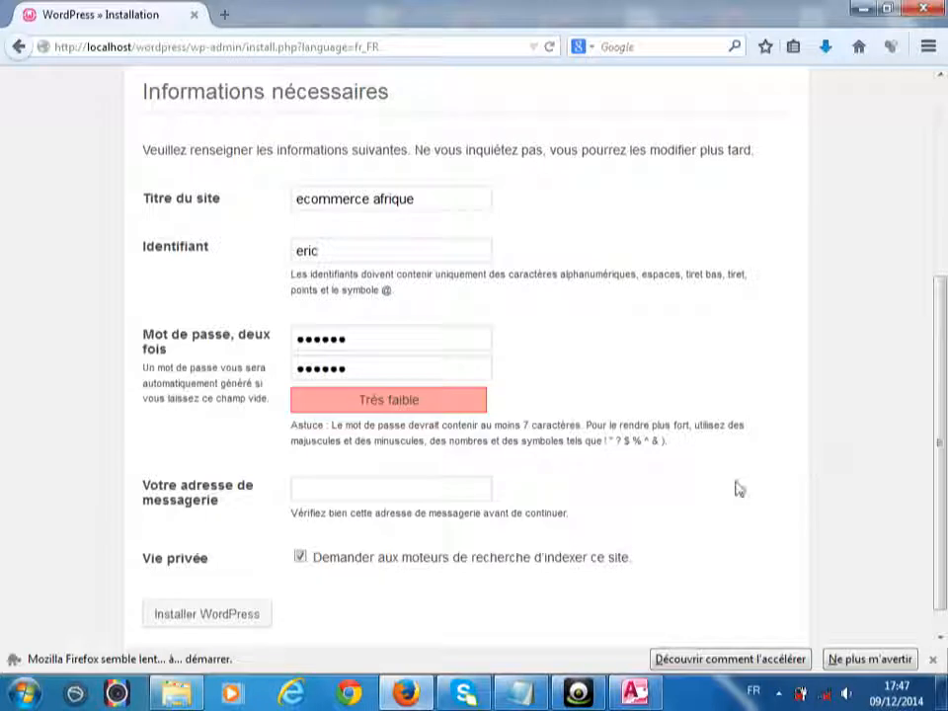
pyautogui.click(479, 483)
pyautogui.write('ERICOSE')
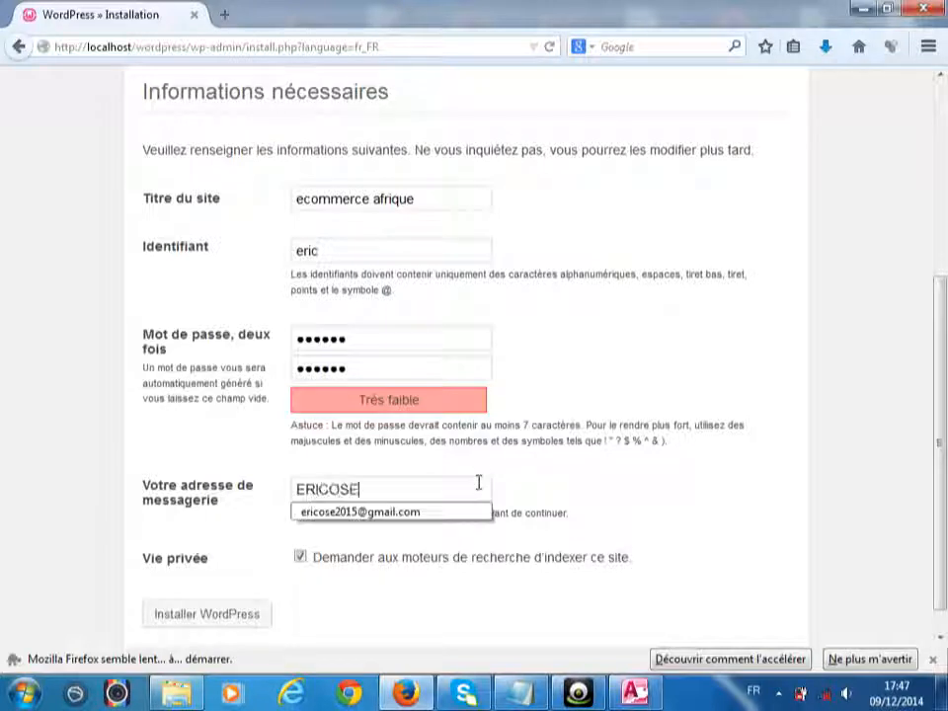
pyautogui.click(465, 514)
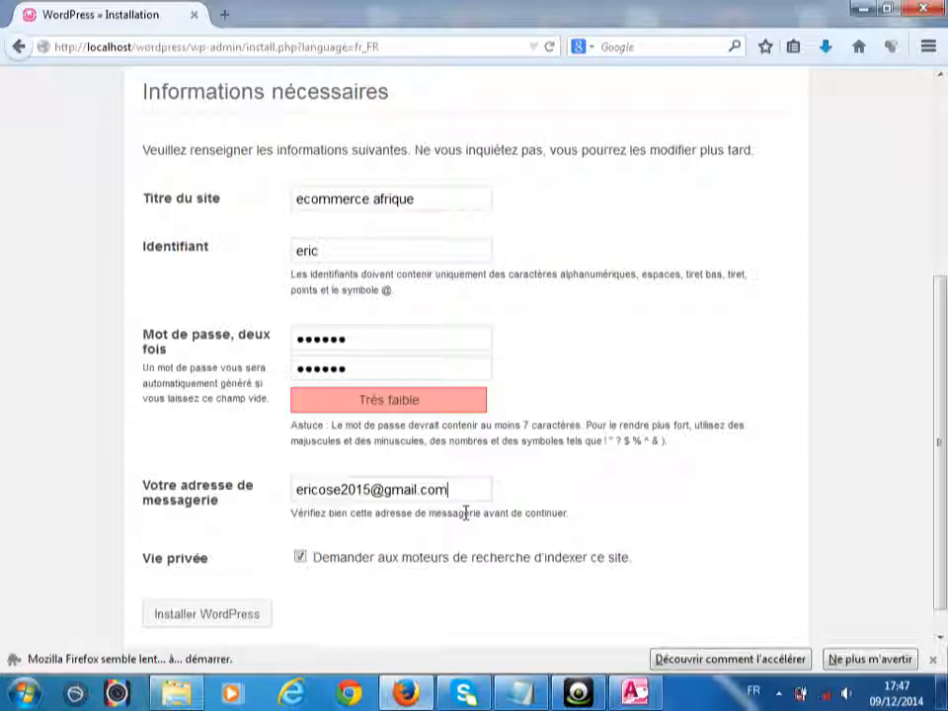
pyautogui.click(224, 616)
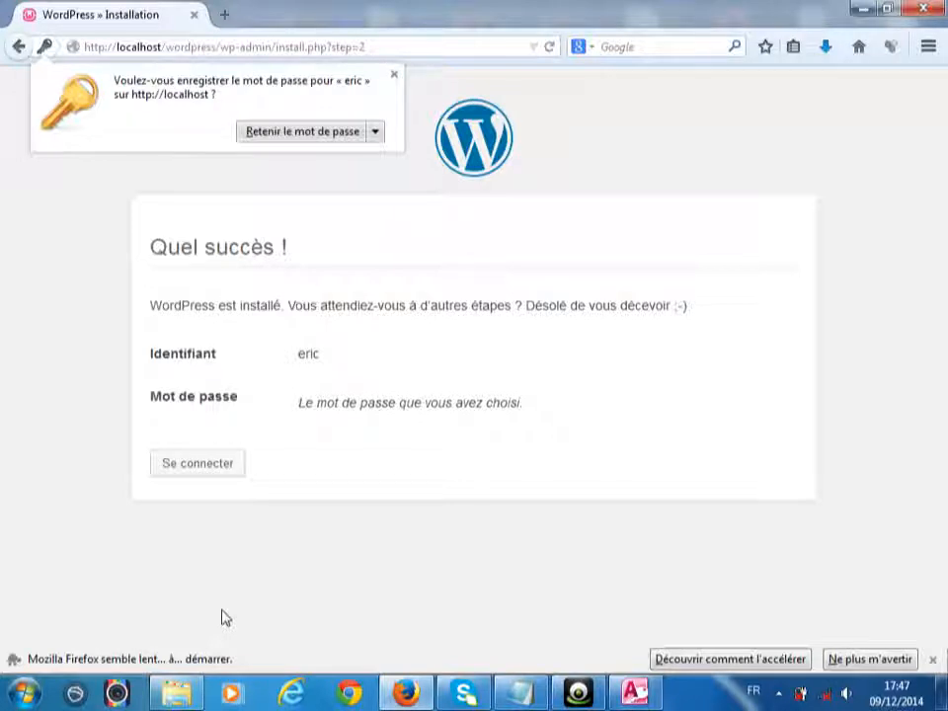
# - Go from the 'Quel succès !' page to the ecommerce afrique login page
pyautogui.click(189, 473)
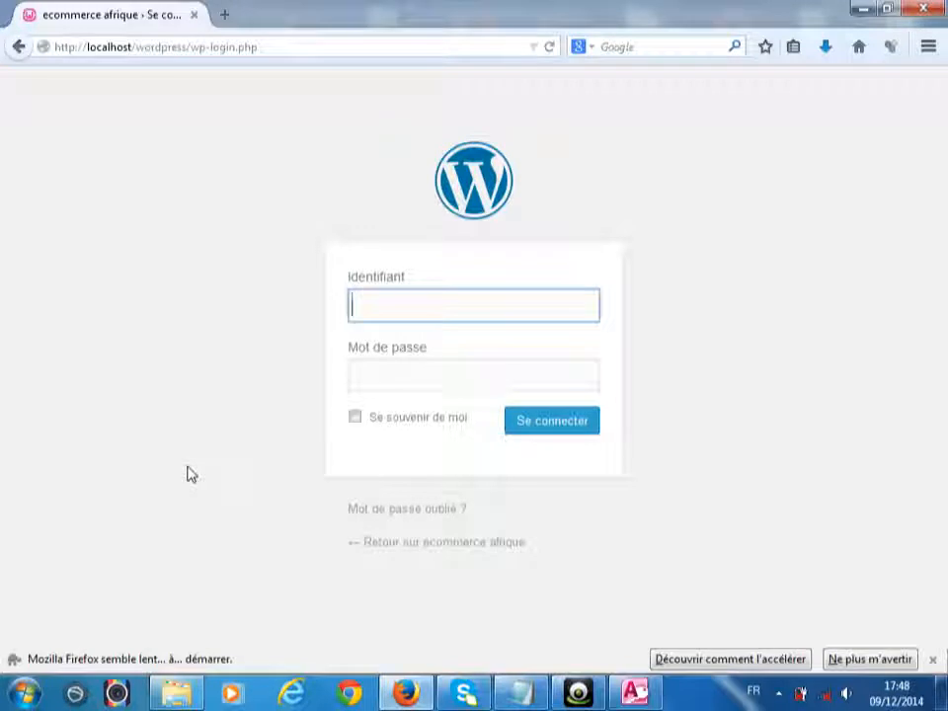
# - Peek at the home page, return to login, and sign in with the administrator username and password
pyautogui.click(426, 551)
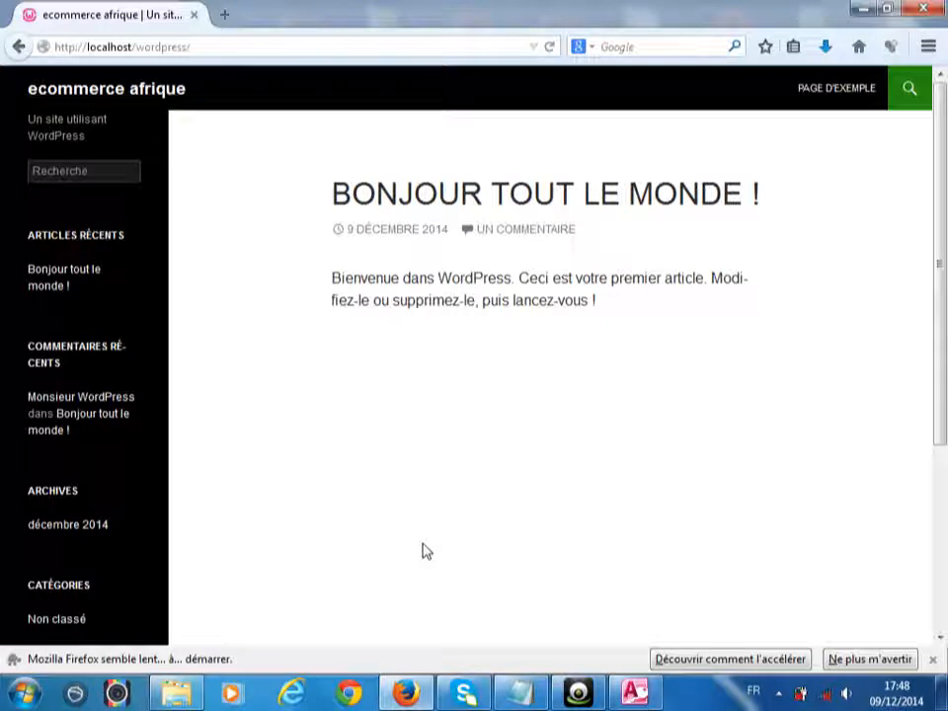
pyautogui.click(19, 46)
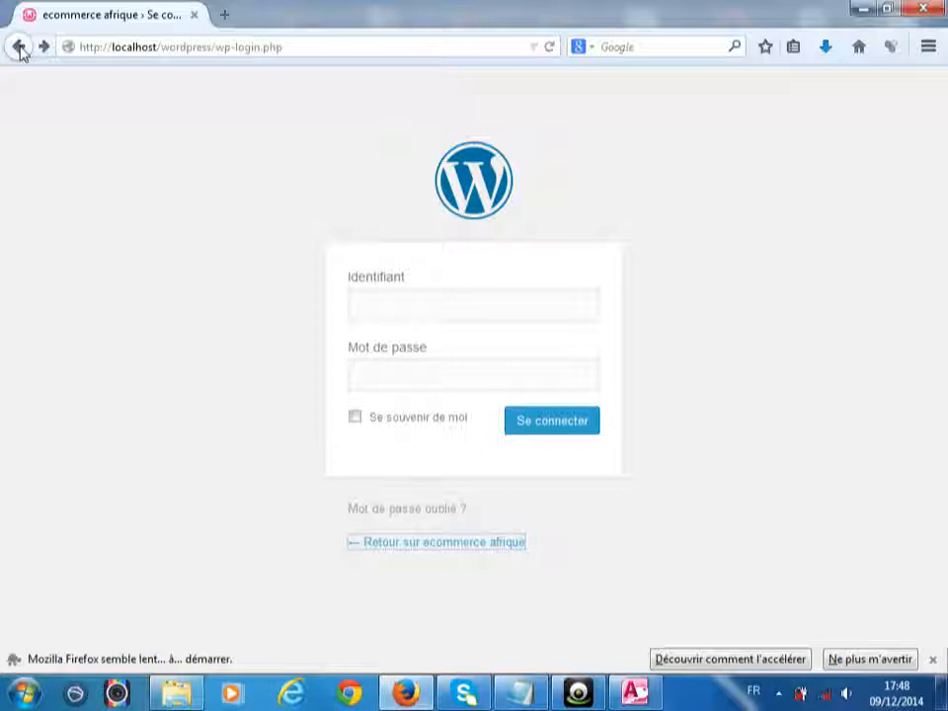
pyautogui.click(385, 320)
pyautogui.write('eri')
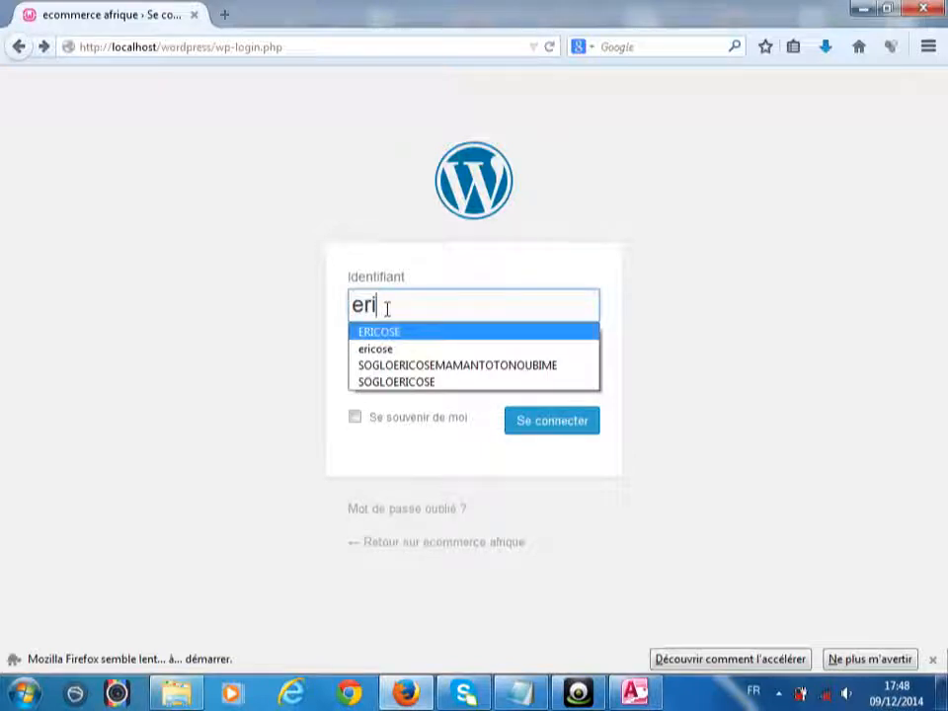
pyautogui.write('c')
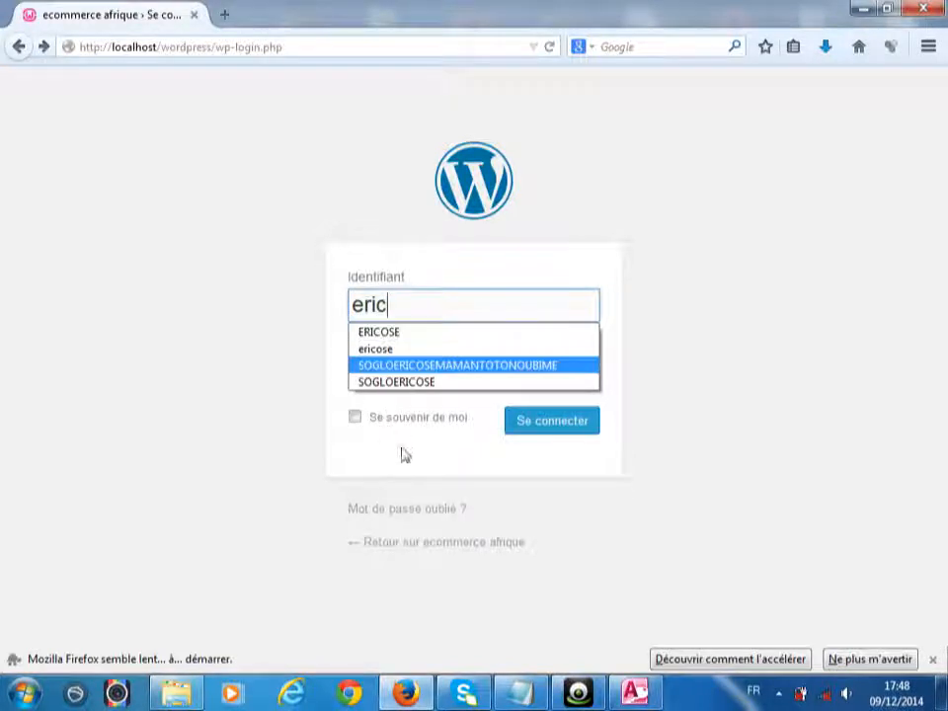
pyautogui.press('Escape')
pyautogui.click(394, 374)
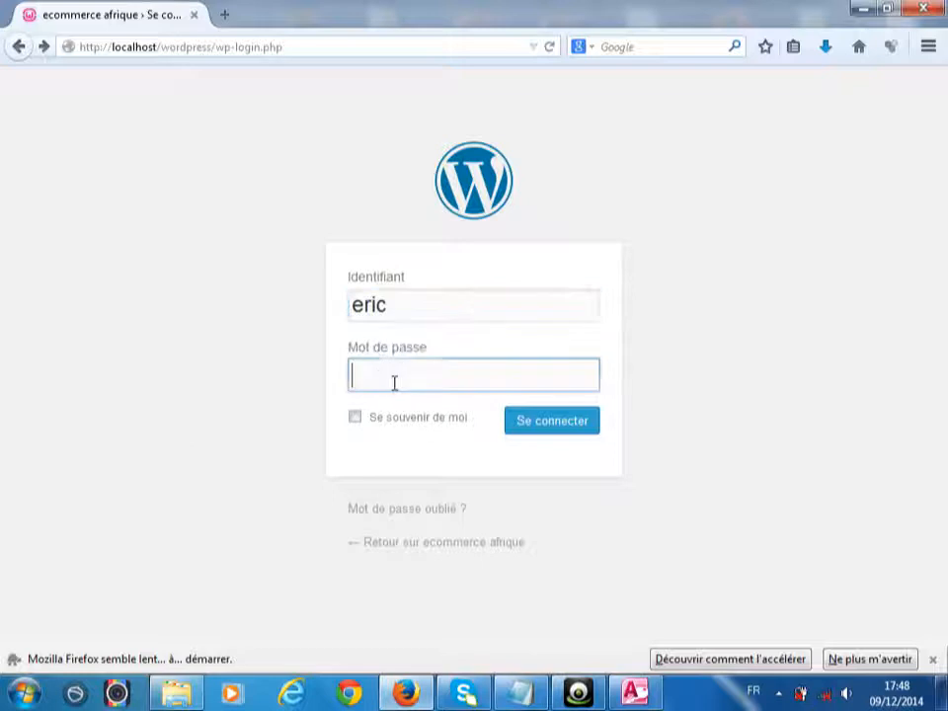
pyautogui.write('••••••')
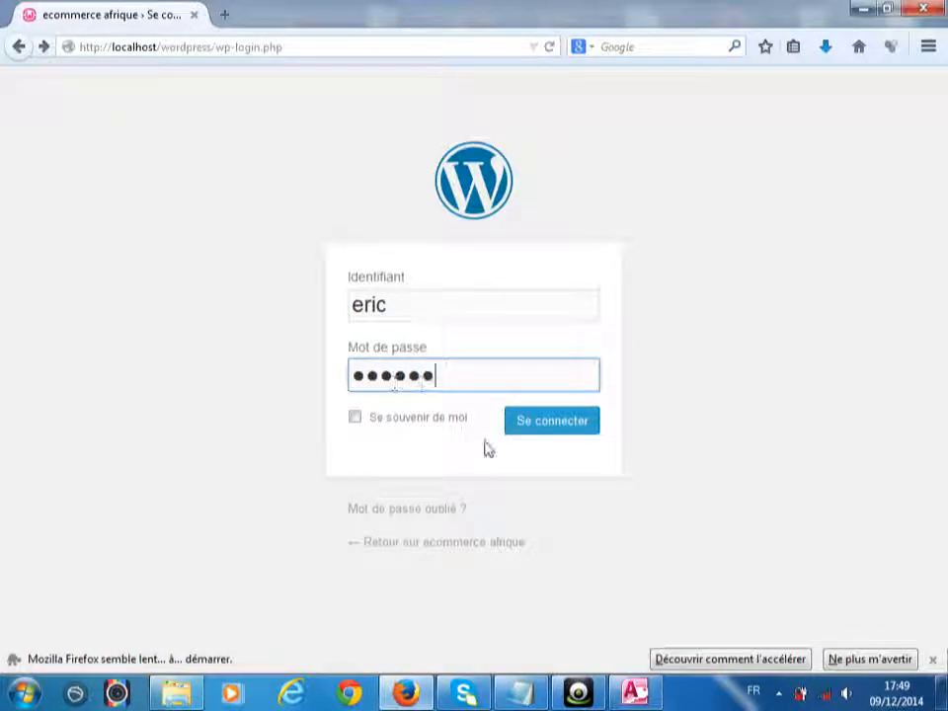
pyautogui.click(581, 425)
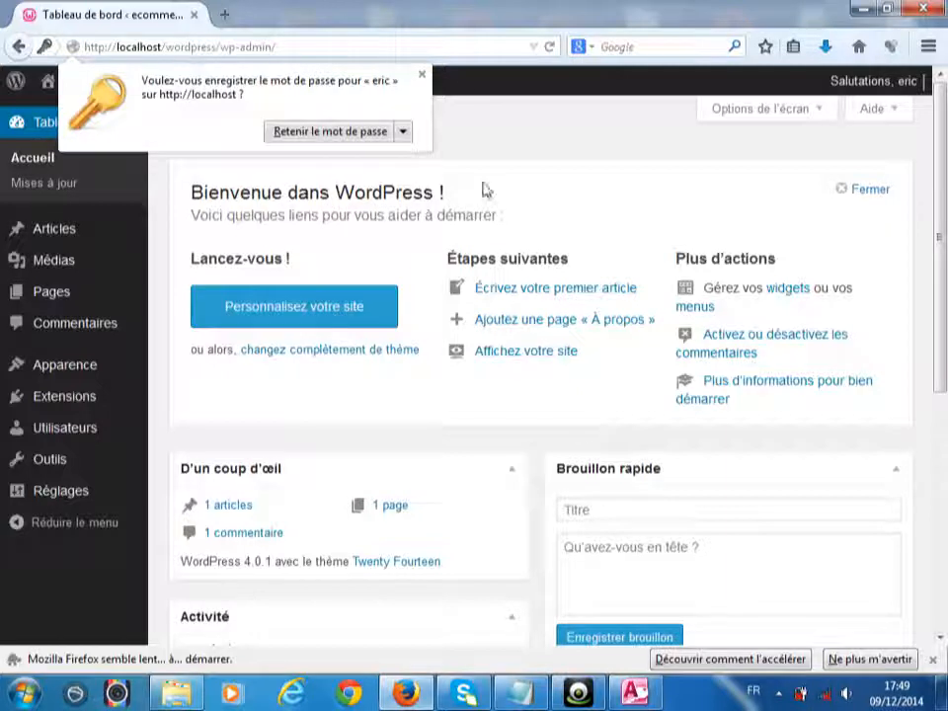
# - Dismiss the save-password offer, view the public site in a new tab, then return to the dashboard
pyautogui.click(421, 75)
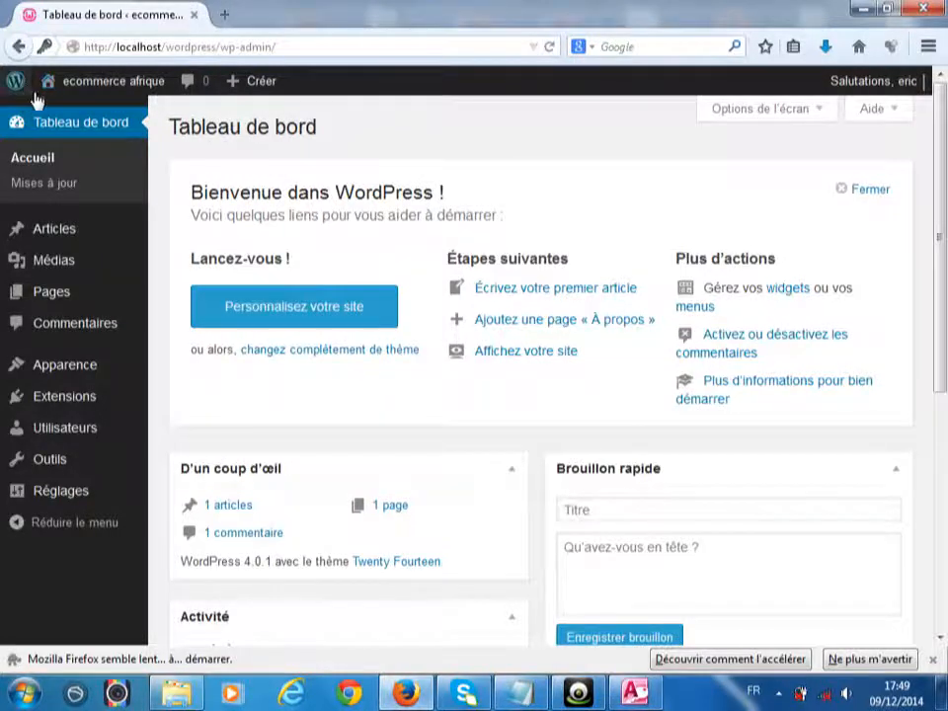
pyautogui.moveTo(57, 93)
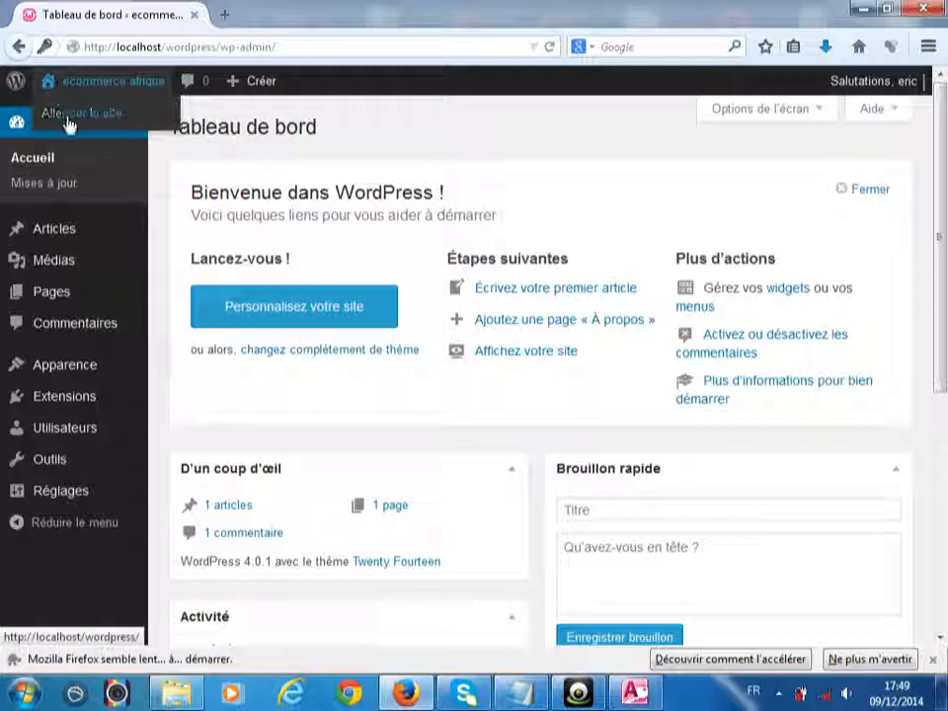
pyautogui.rightClick(69, 124)
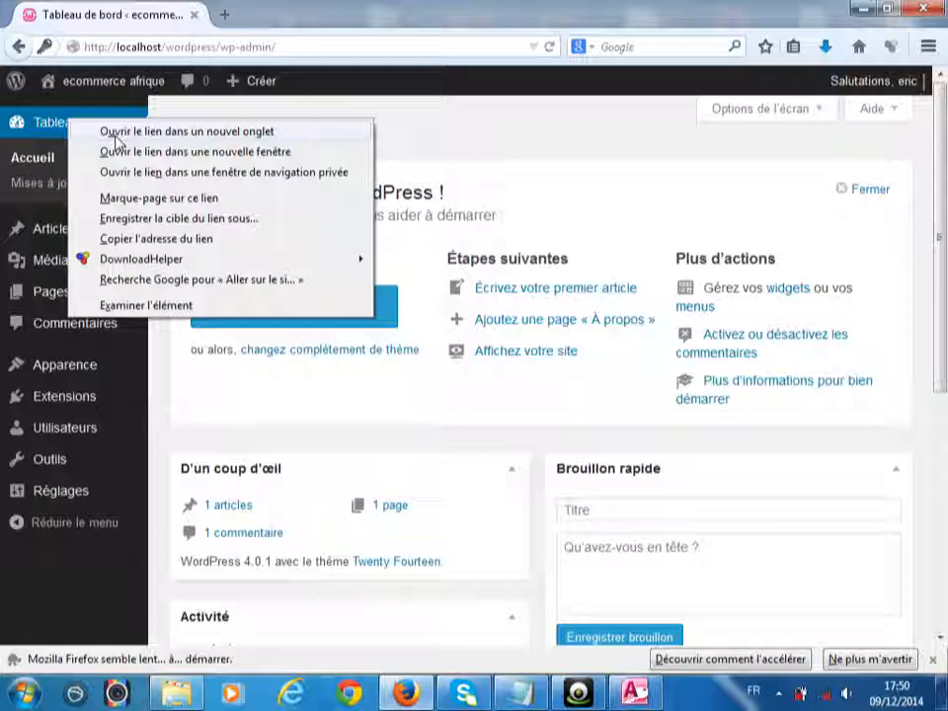
pyautogui.click(115, 140)
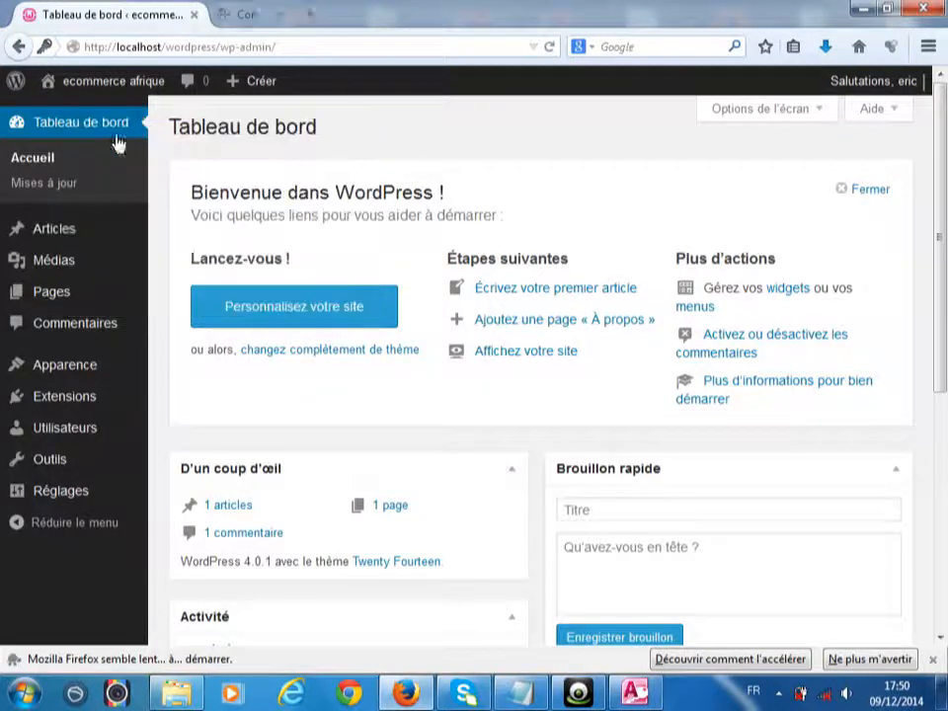
pyautogui.click(291, 14)
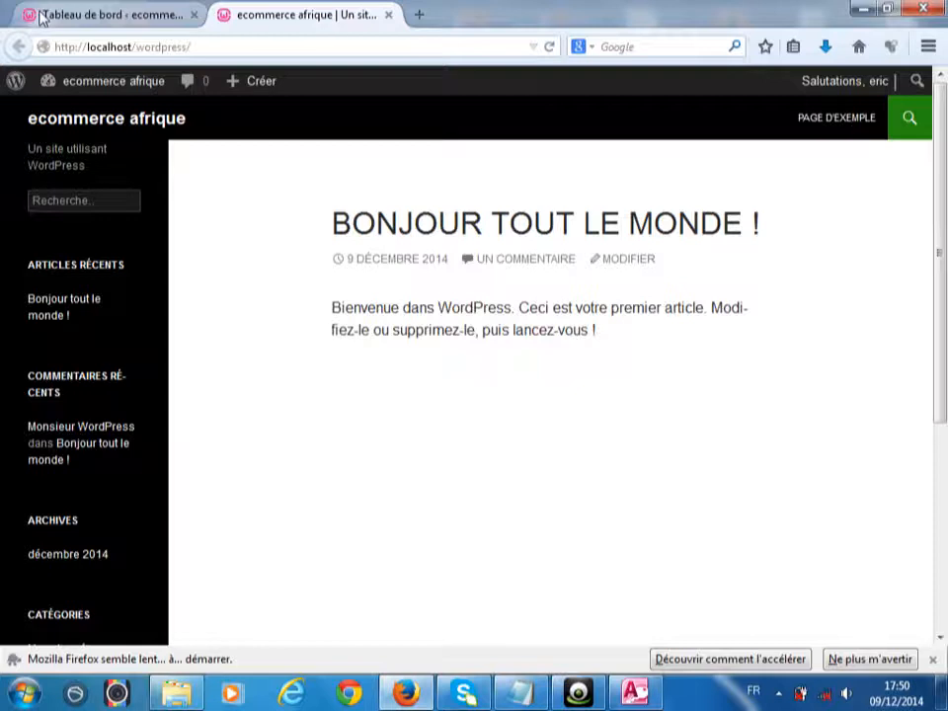
pyautogui.click(41, 18)
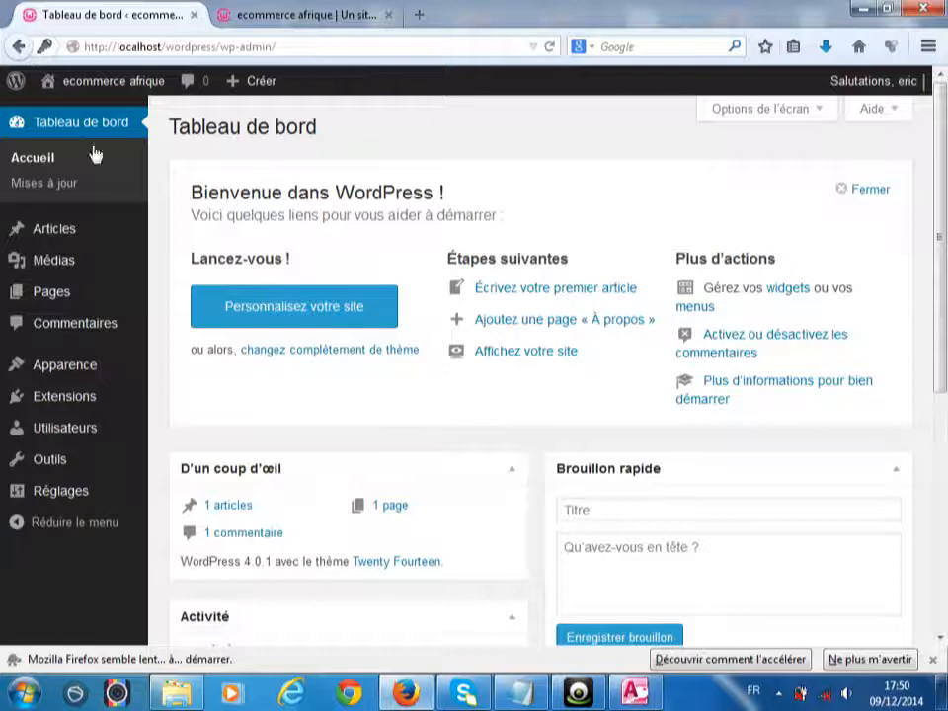
pyautogui.moveTo(91, 367)
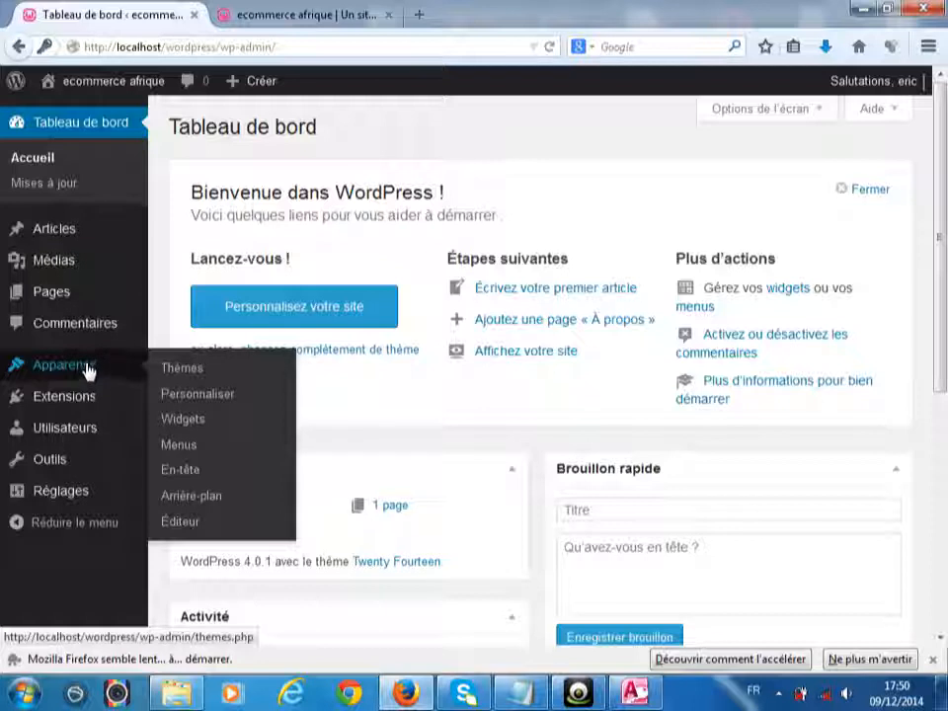
# - Activate the Twenty Thirteen theme from Apparence > Thèmes
pyautogui.click(166, 376)
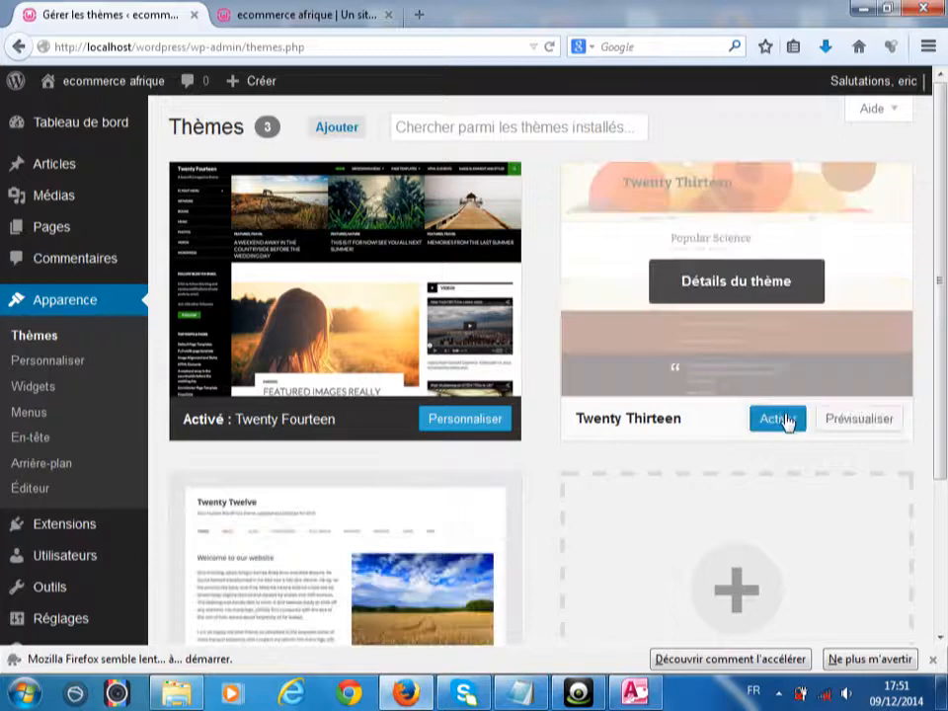
pyautogui.click(785, 418)
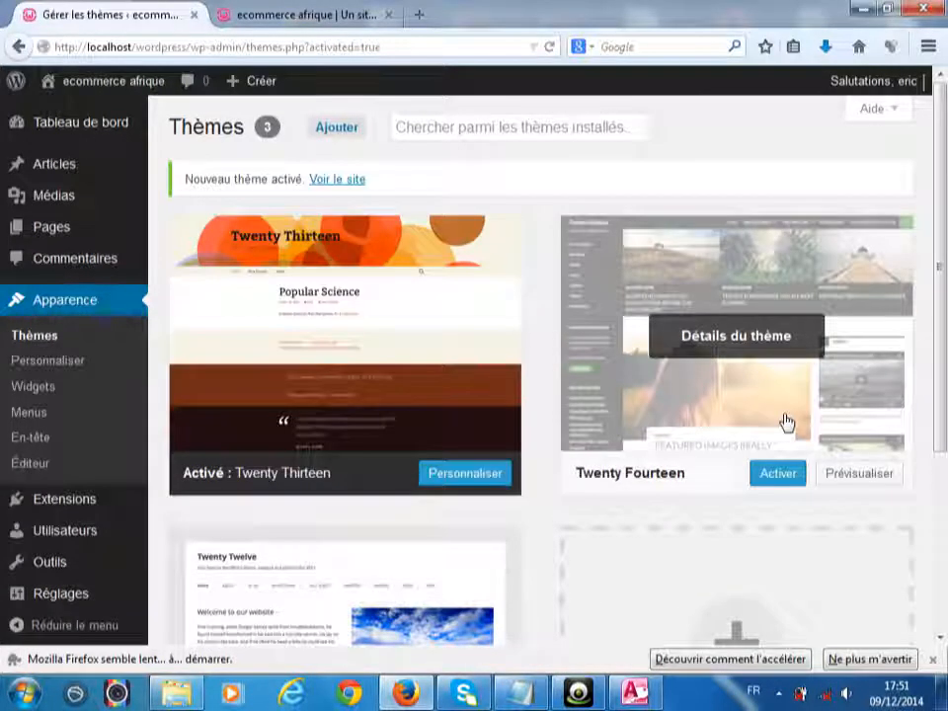
pyautogui.click(330, 20)
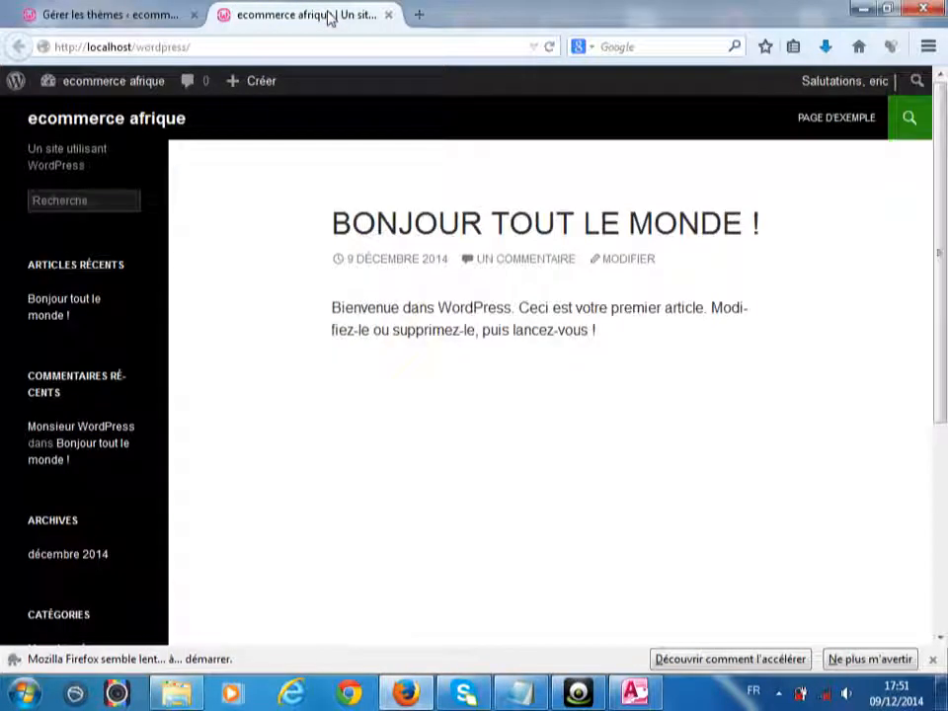
pyautogui.rightClick(330, 20)
pyautogui.click(361, 26)
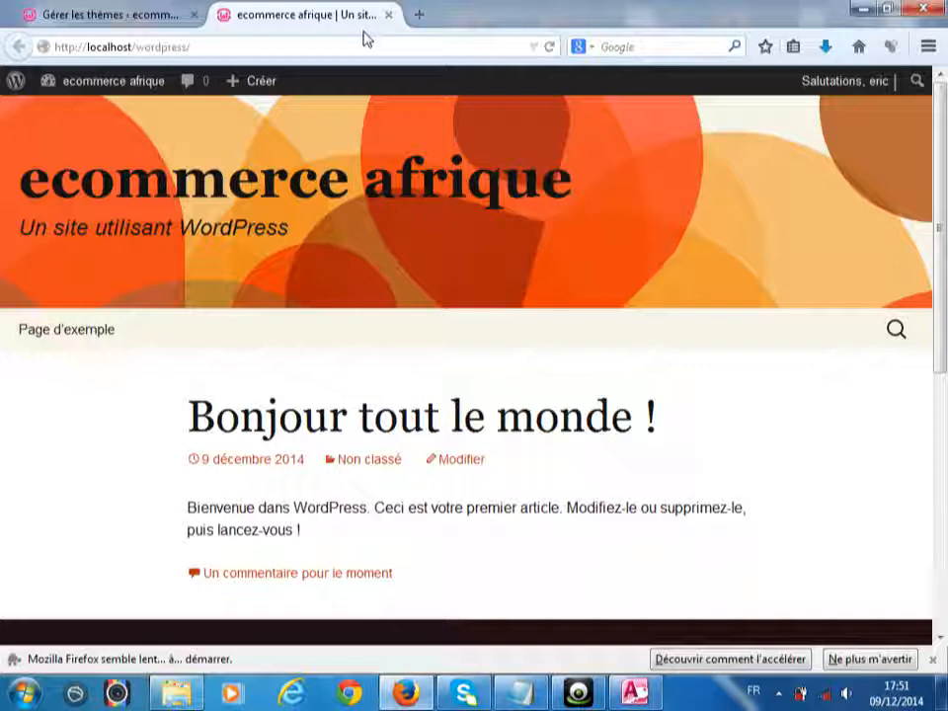
pyautogui.click(83, 18)
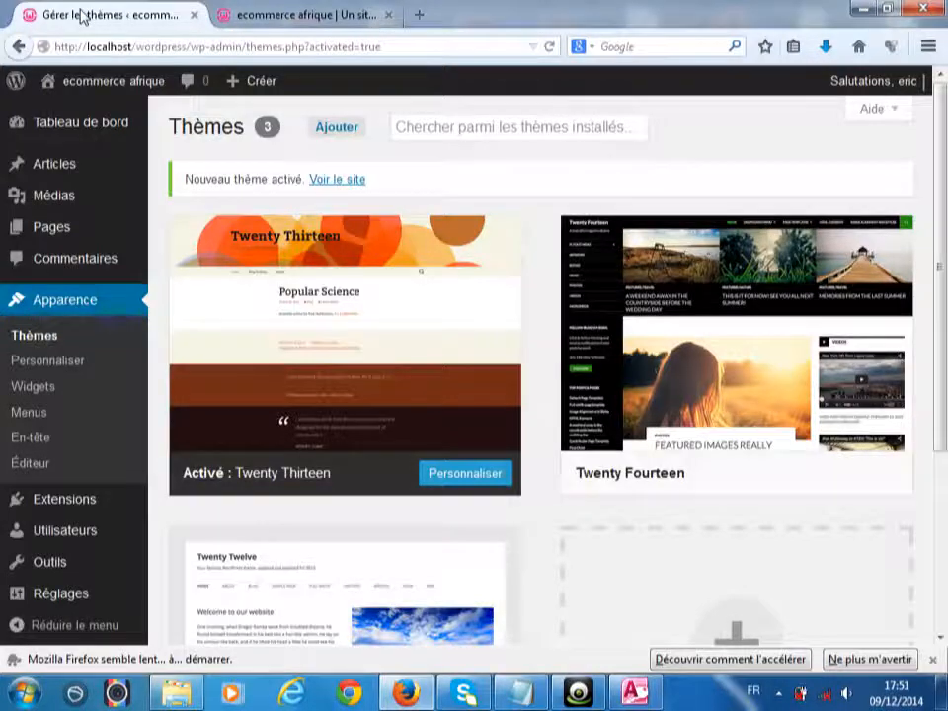
pyautogui.moveTo(391, 432)
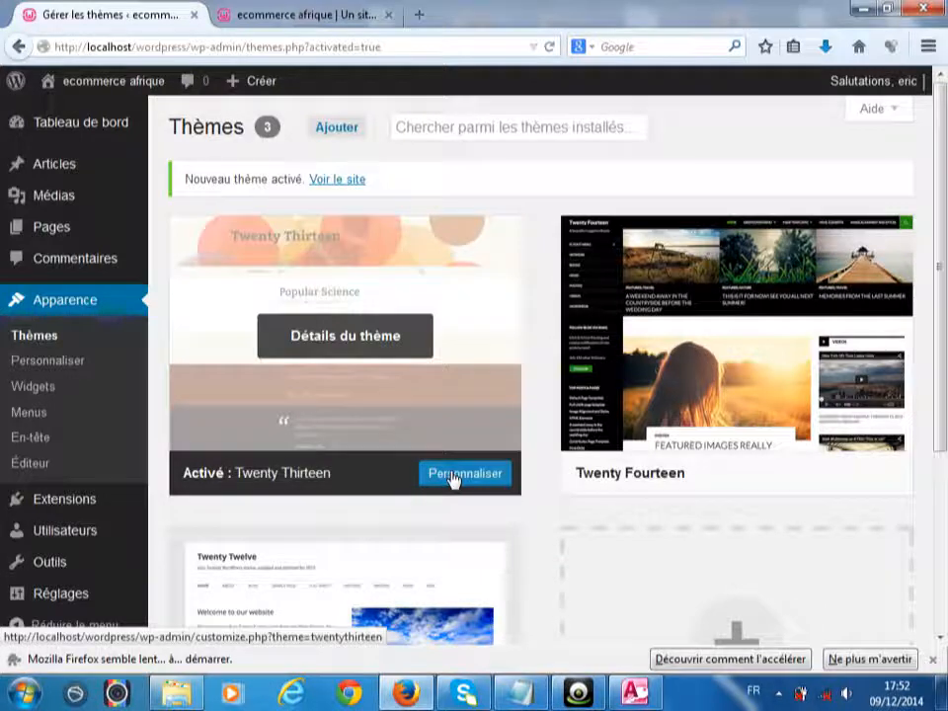
# - Replace the Slogan with 'LE COMMERCE DES AFRICAINS' in the customizer, publish, and view the site tab
pyautogui.click(452, 474)
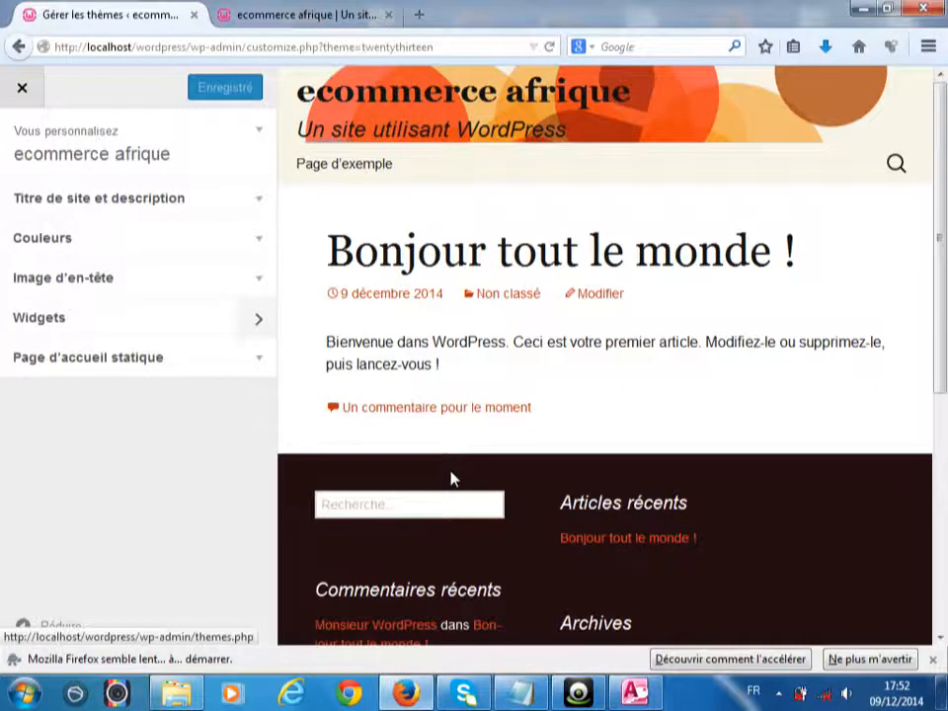
pyautogui.click(164, 155)
pyautogui.click(109, 313)
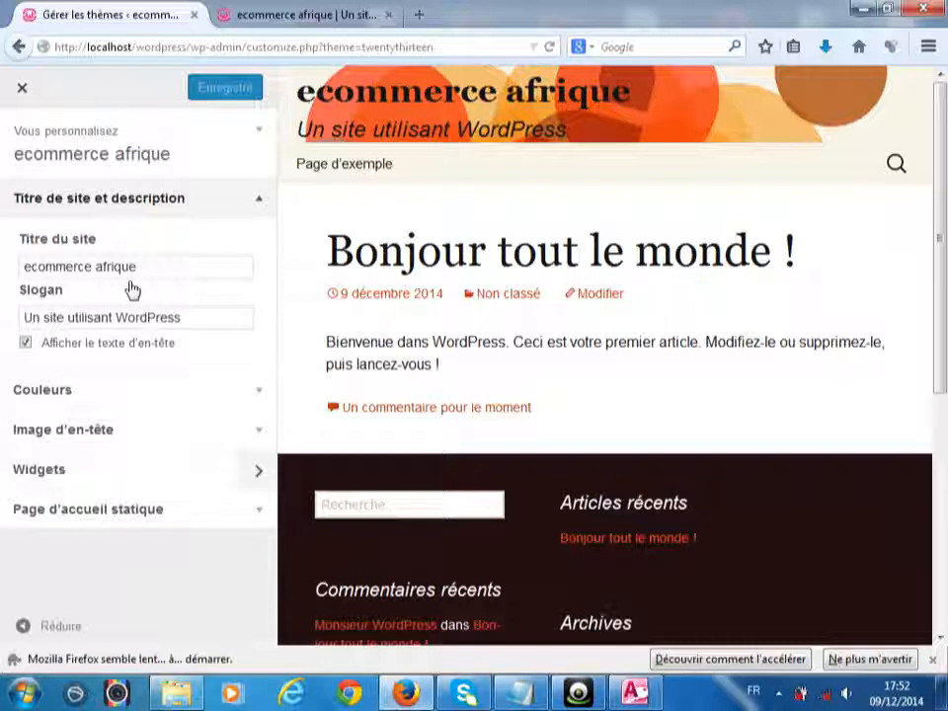
pyautogui.moveTo(217, 312); pyautogui.dragTo(6, 321)
pyautogui.write('LE COMMERCE DES AFRICAINS')
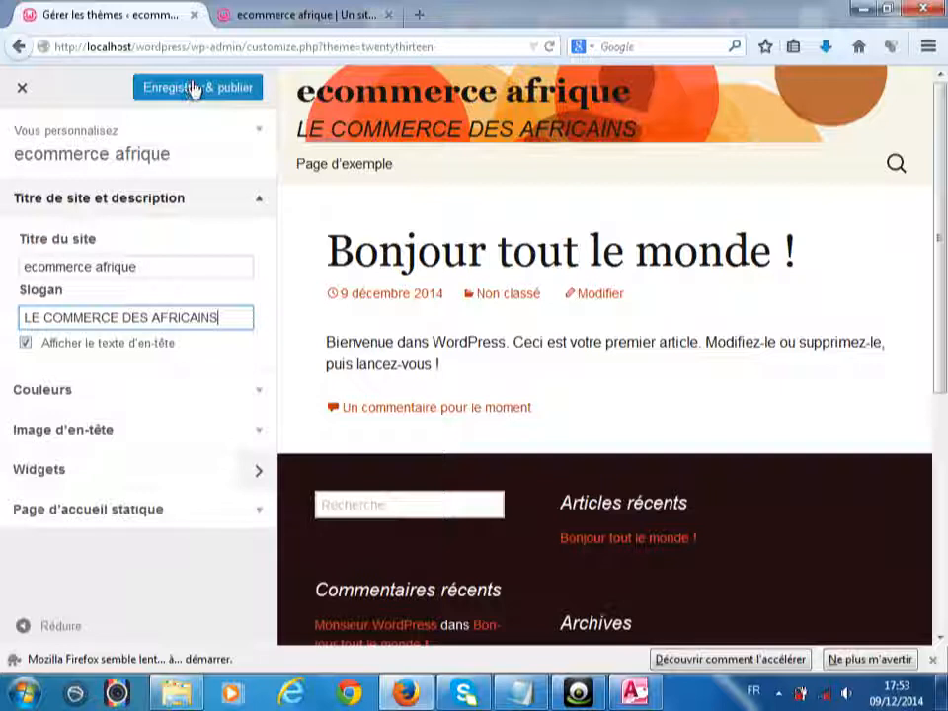
pyautogui.click(195, 89)
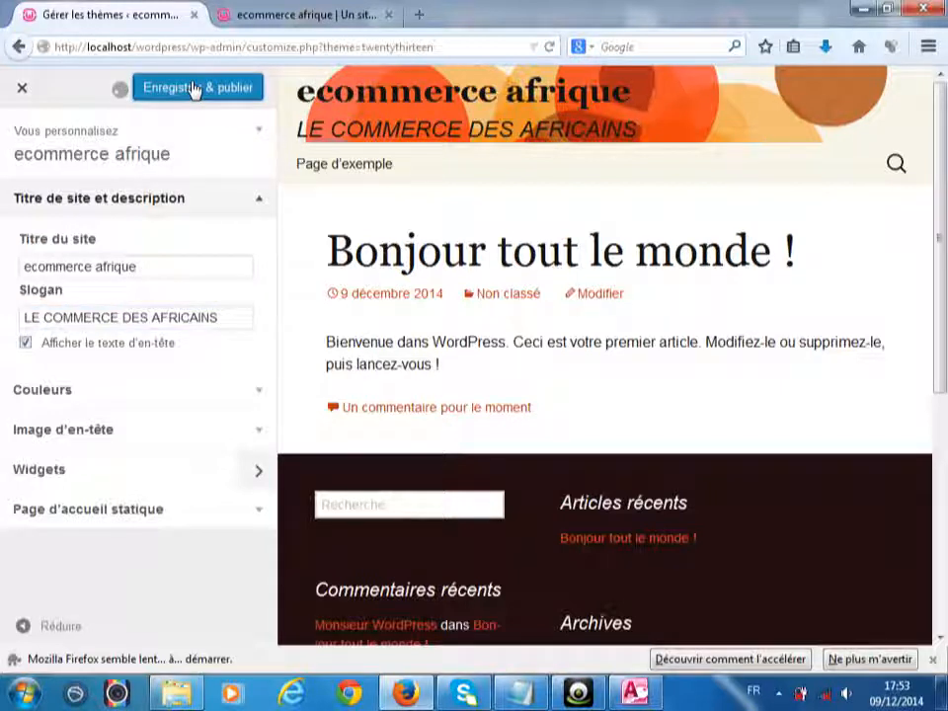
pyautogui.click(304, 12)
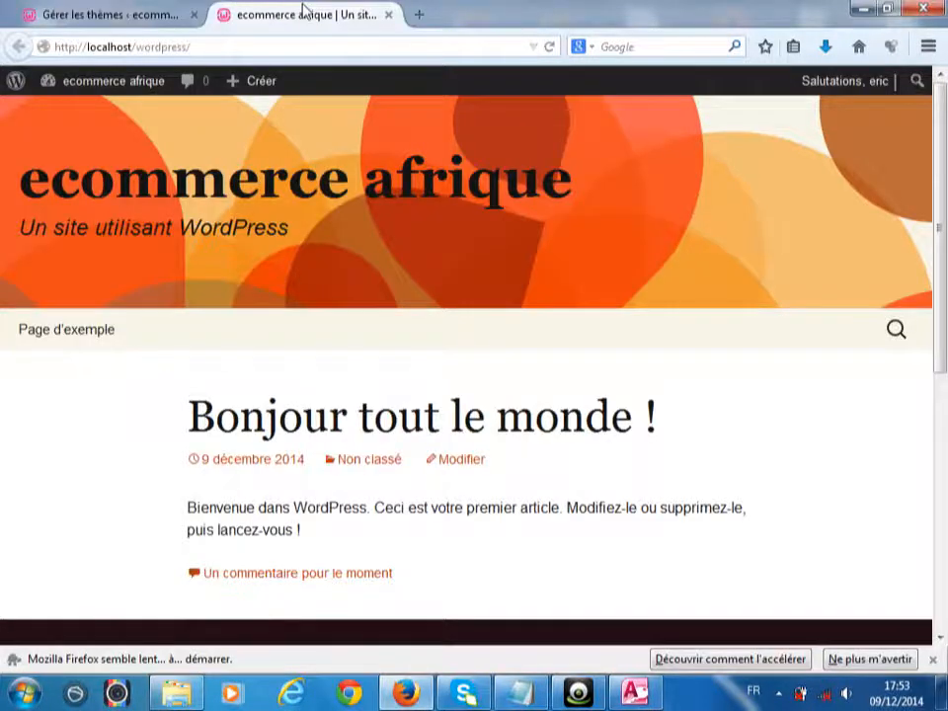
# - Reload the front-page tab to show the new tagline, then return to the customizer tab
pyautogui.rightClick(304, 10)
pyautogui.click(322, 19)
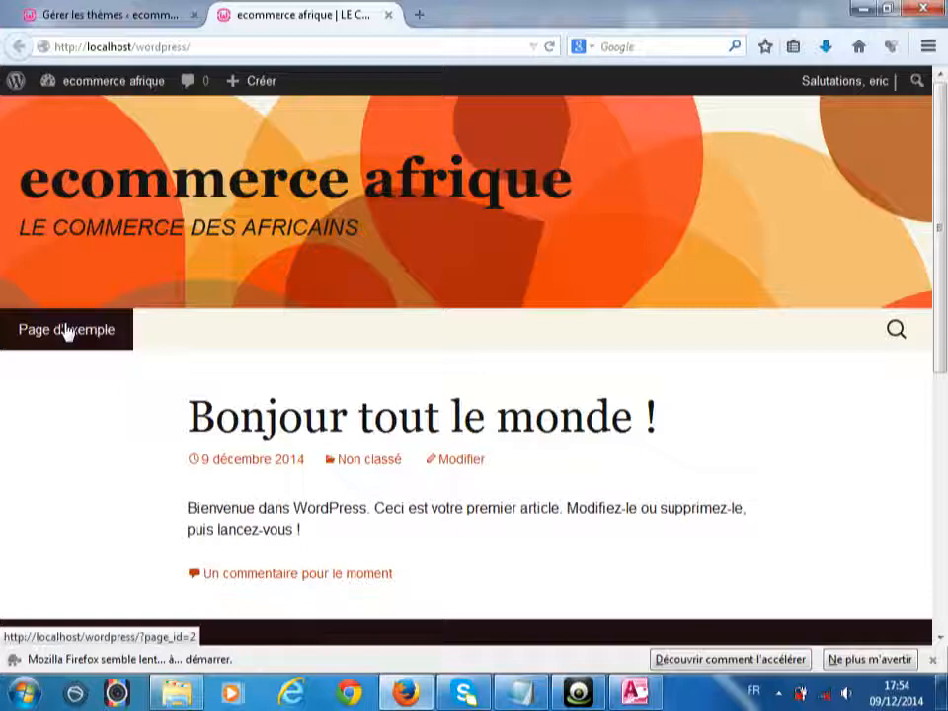
pyautogui.click(70, 20)
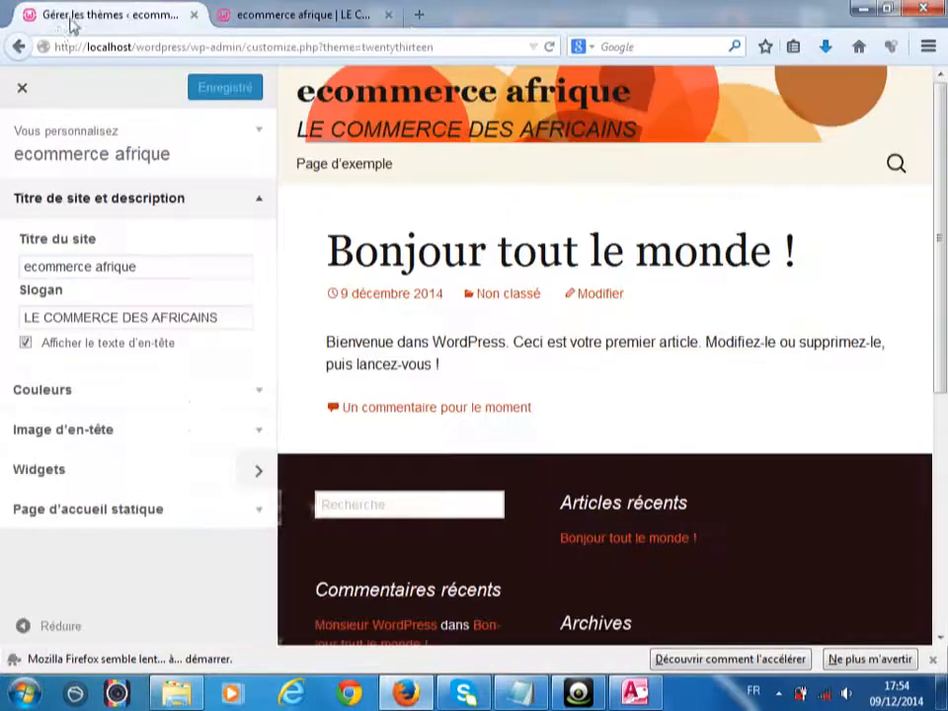
# - Exit the customizer back to the Thèmes admin page
pyautogui.click(21, 92)
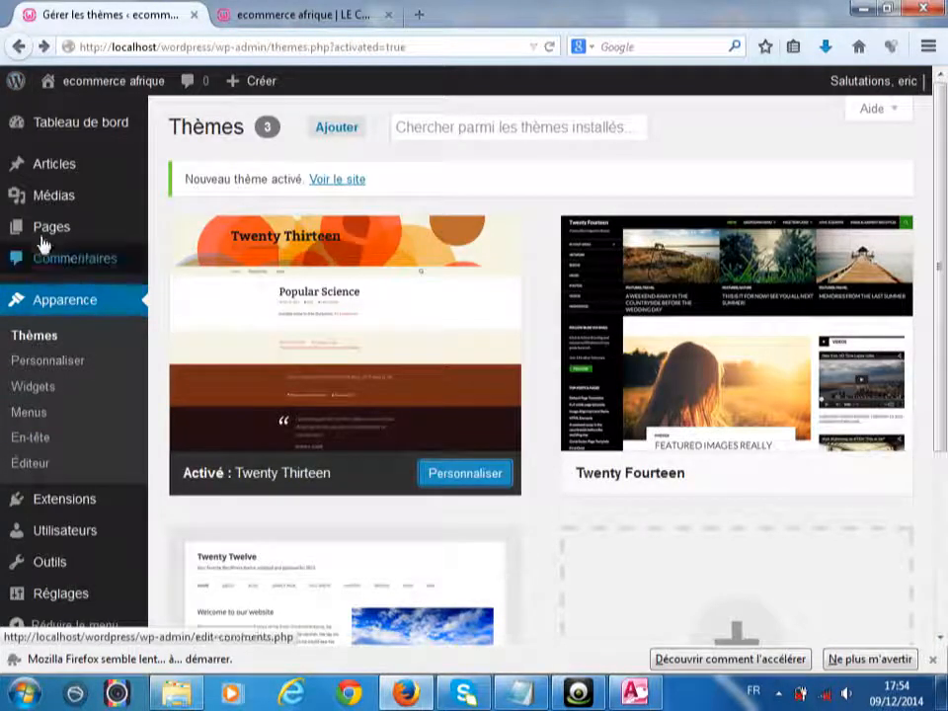
pyautogui.moveTo(57, 233)
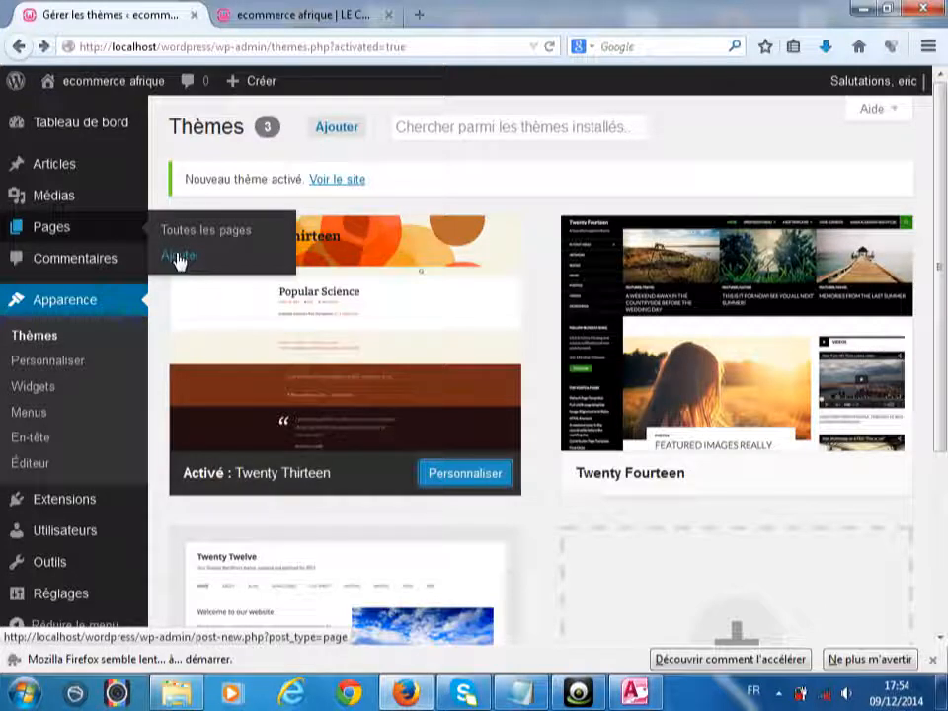
# - Publish a new page titled ACCEUIL and start another blank page
pyautogui.click(178, 257)
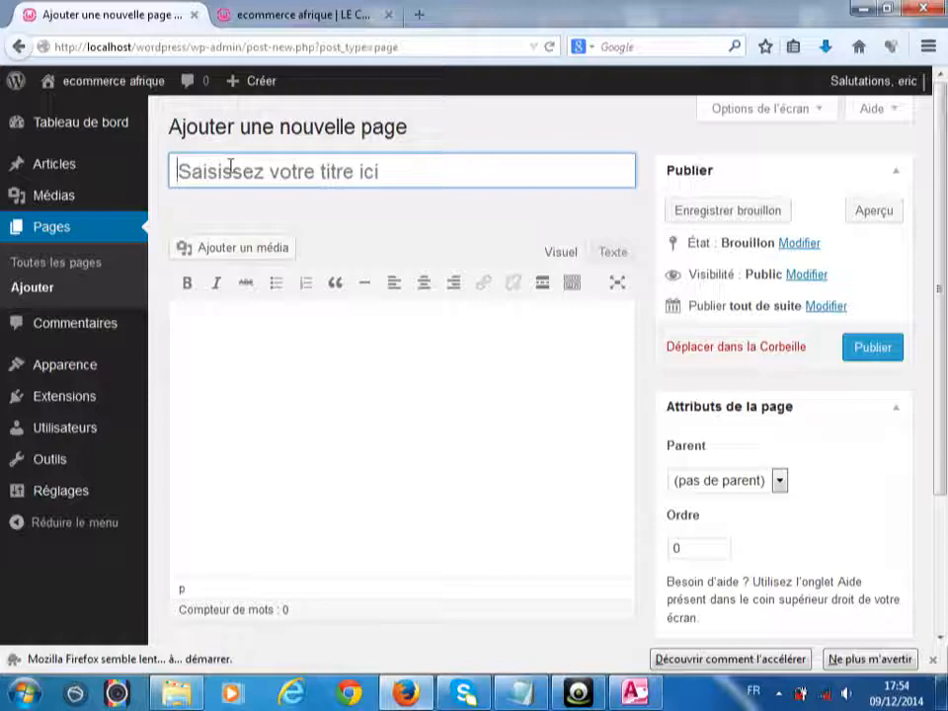
pyautogui.write('AC')
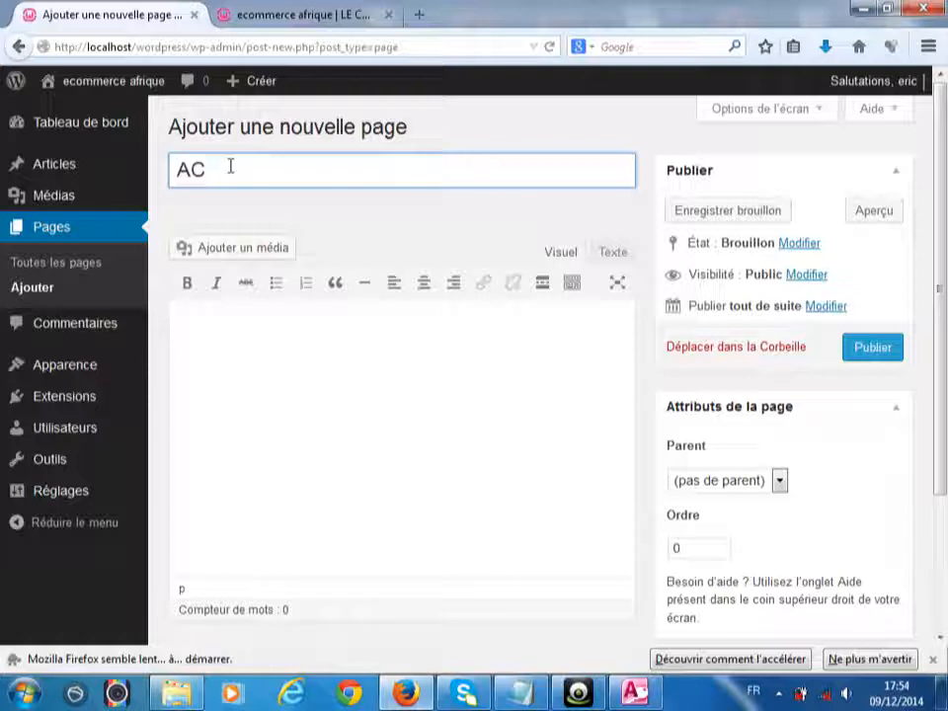
pyautogui.write('CEUIL')
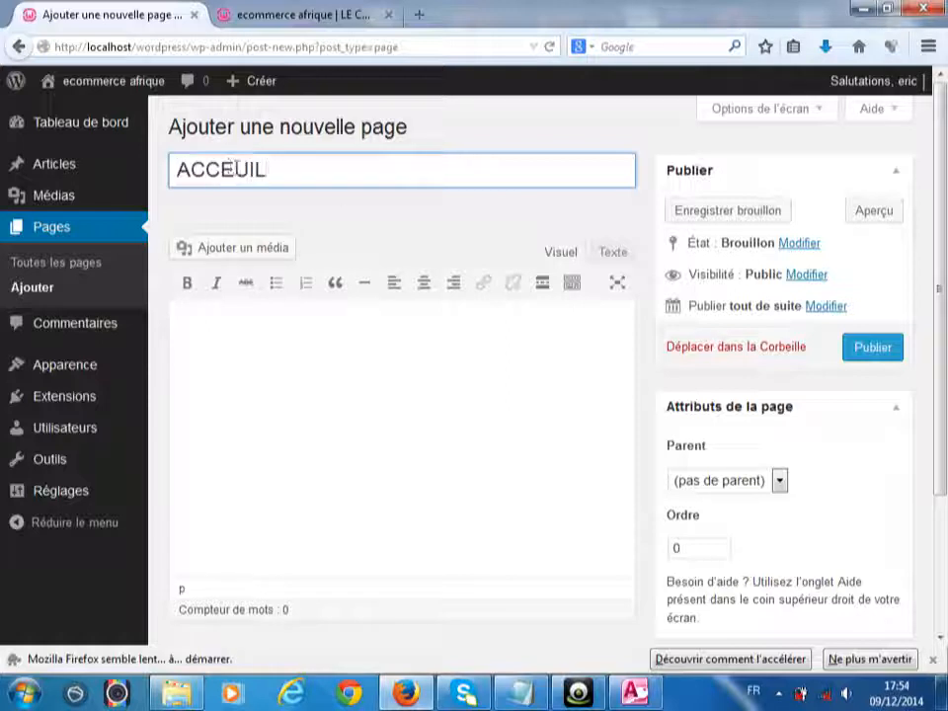
pyautogui.click(872, 348)
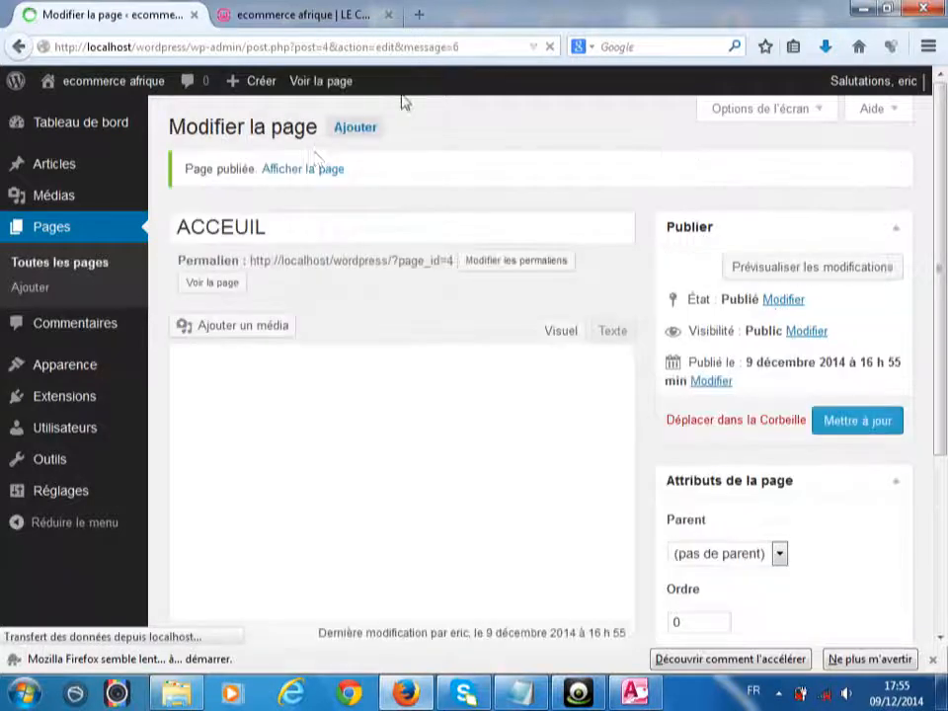
pyautogui.click(355, 128)
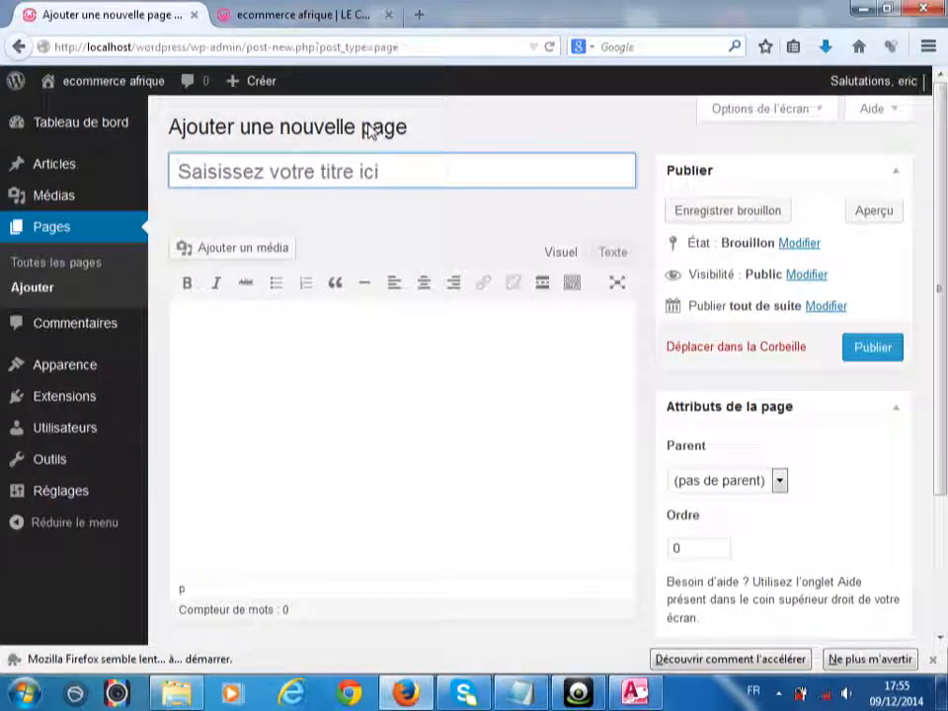
# - Publish the new ACHAT, VENTE and AUTRES pages, then view the site's front page
pyautogui.write('ACHAT')
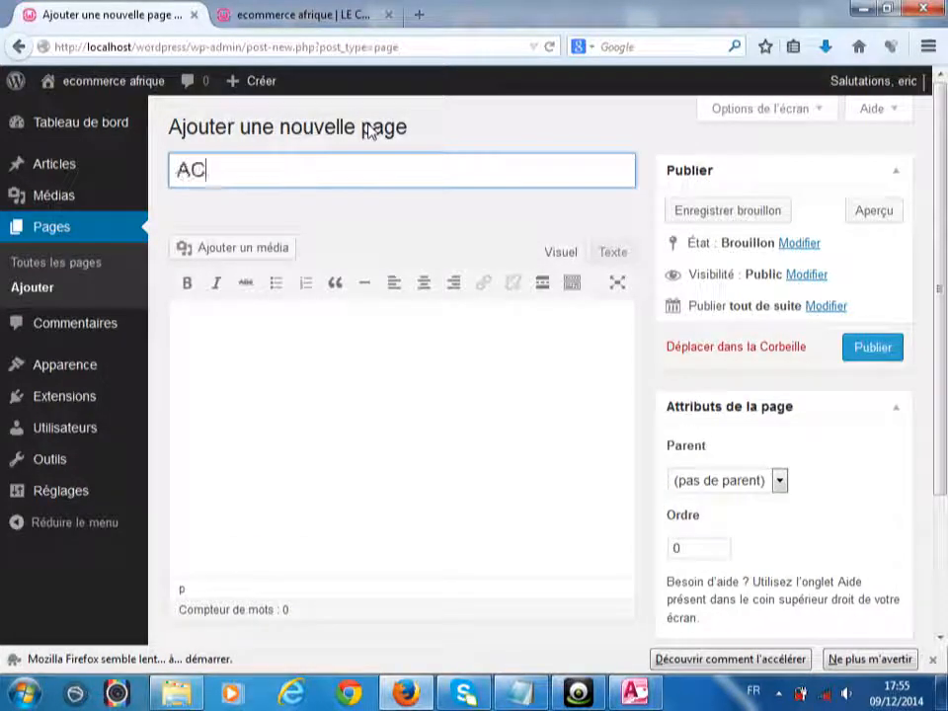
pyautogui.click(873, 348)
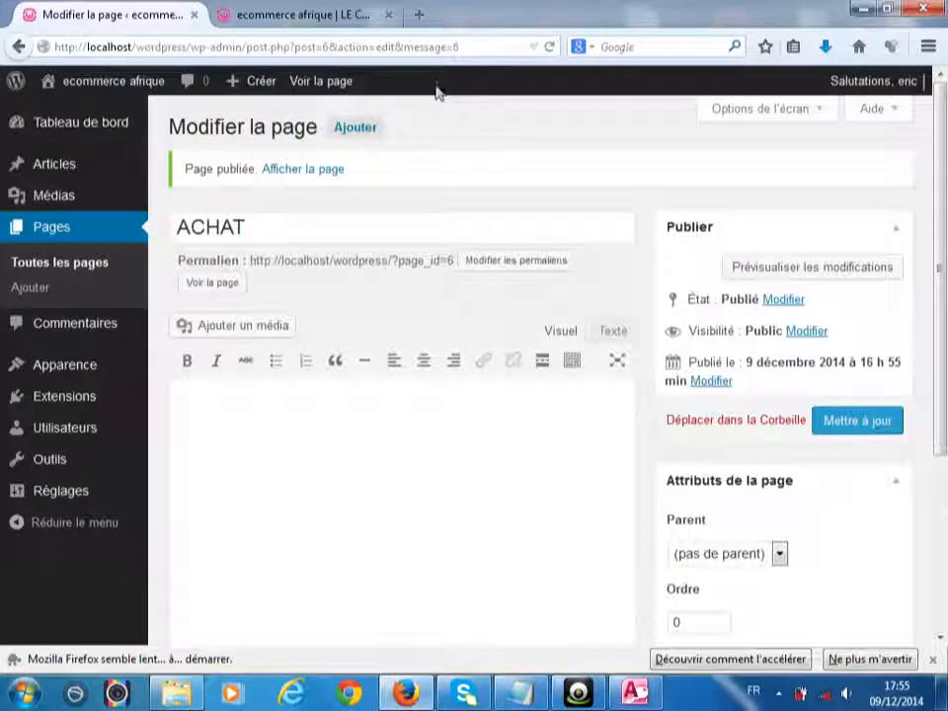
pyautogui.click(358, 129)
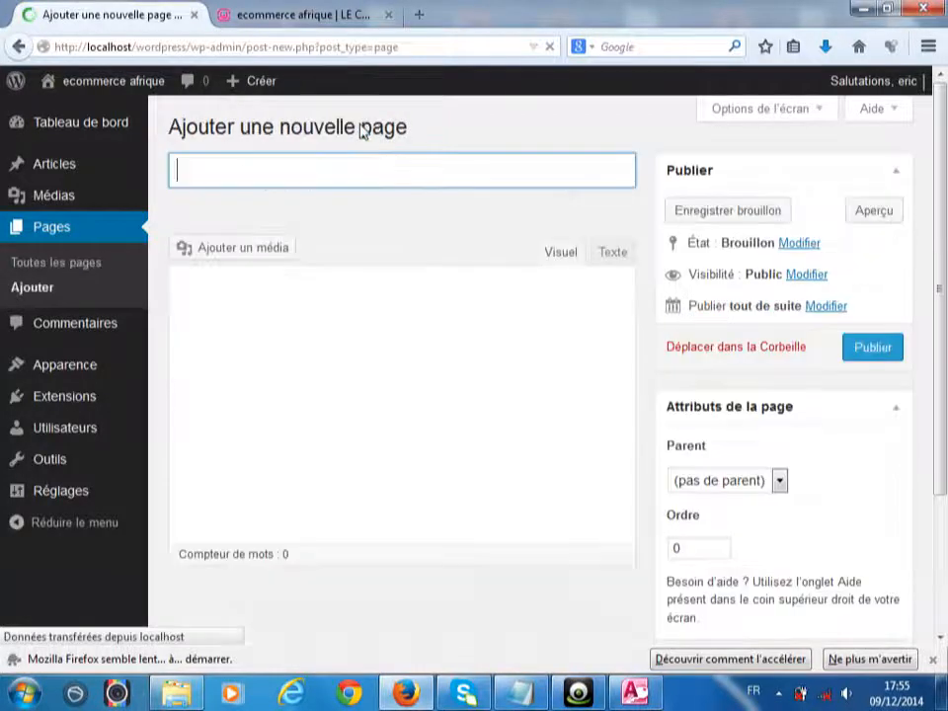
pyautogui.write('VENTE')
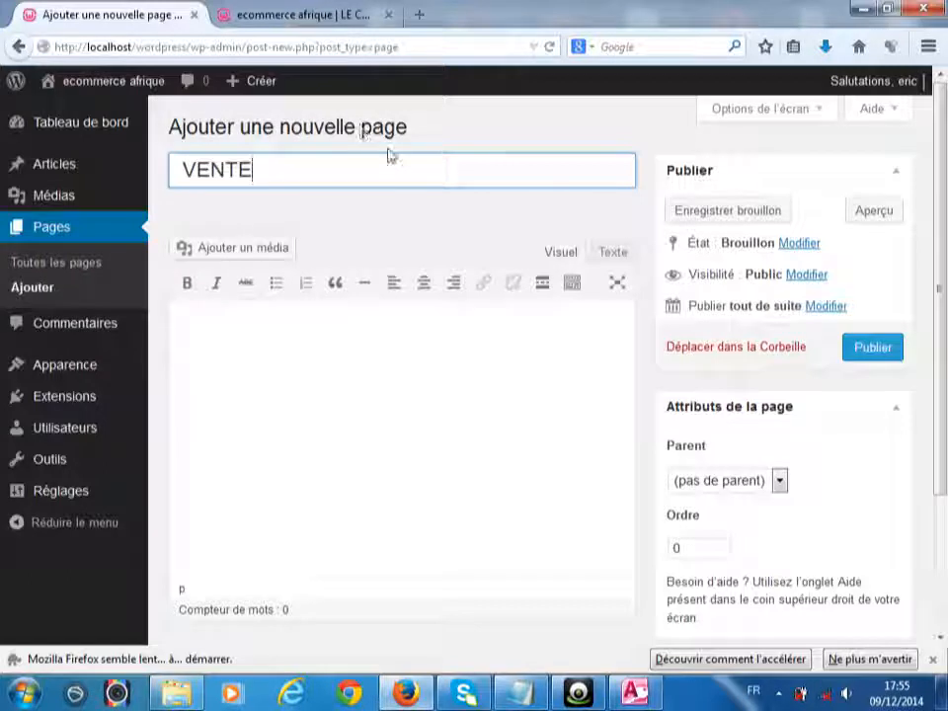
pyautogui.click(873, 349)
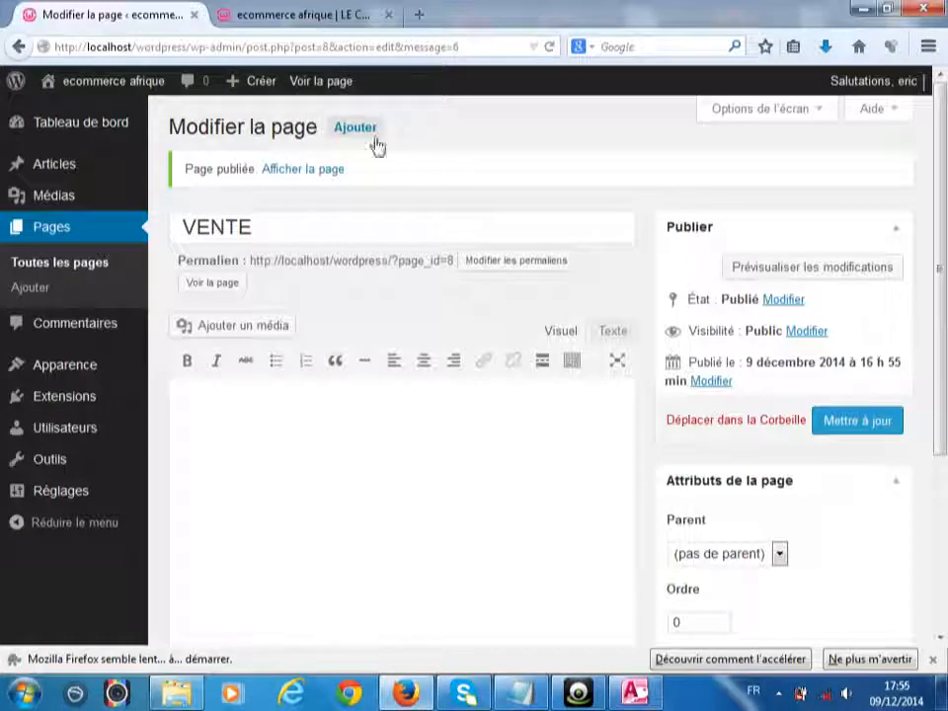
pyautogui.click(346, 128)
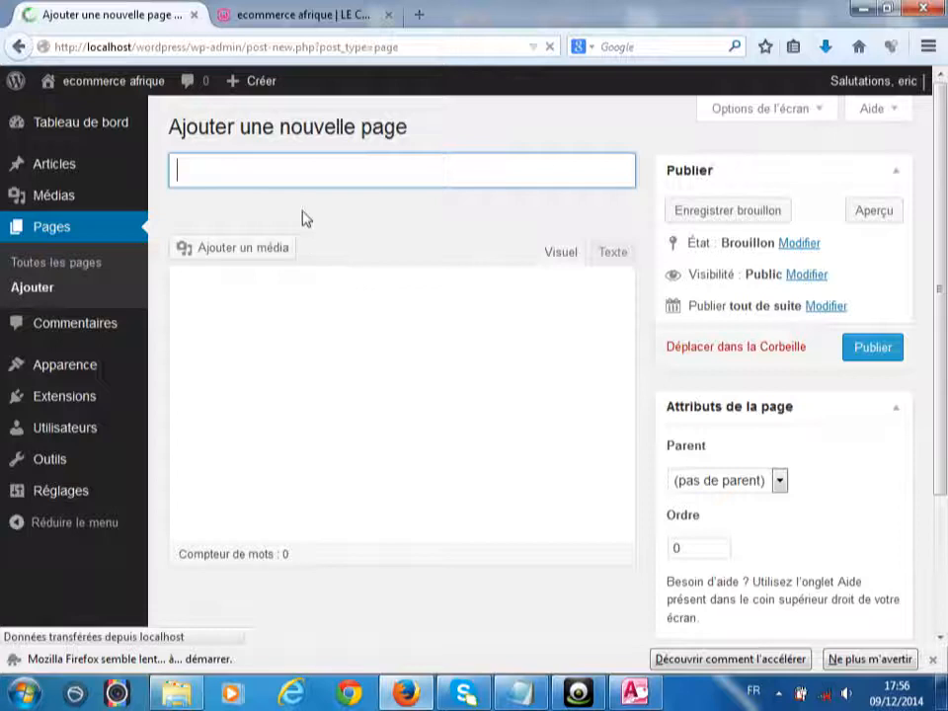
pyautogui.write('AUTRES')
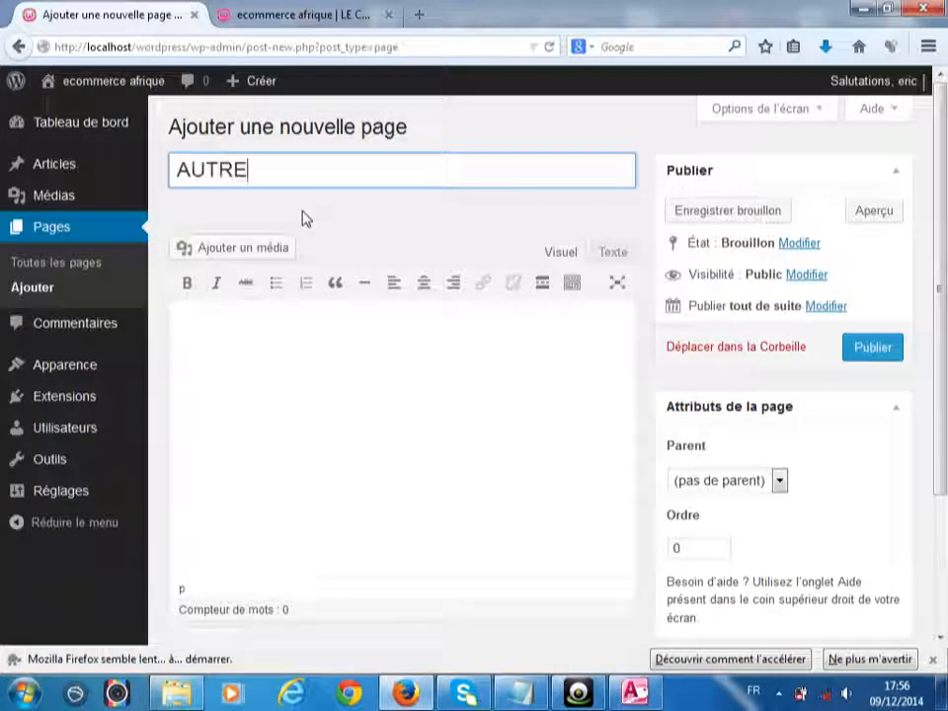
pyautogui.click(867, 352)
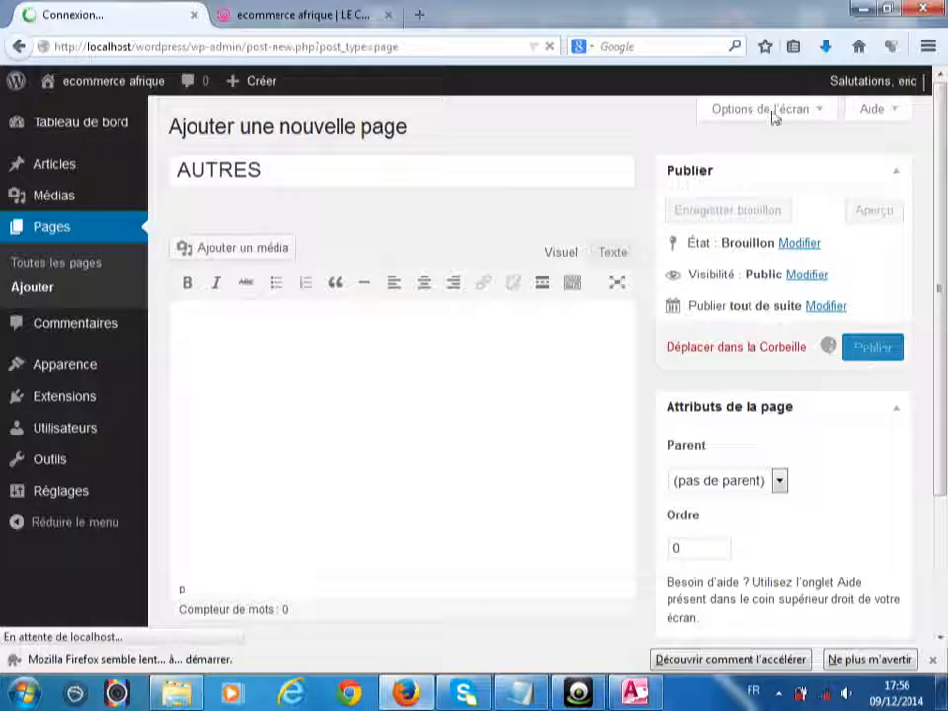
pyautogui.click(303, 12)
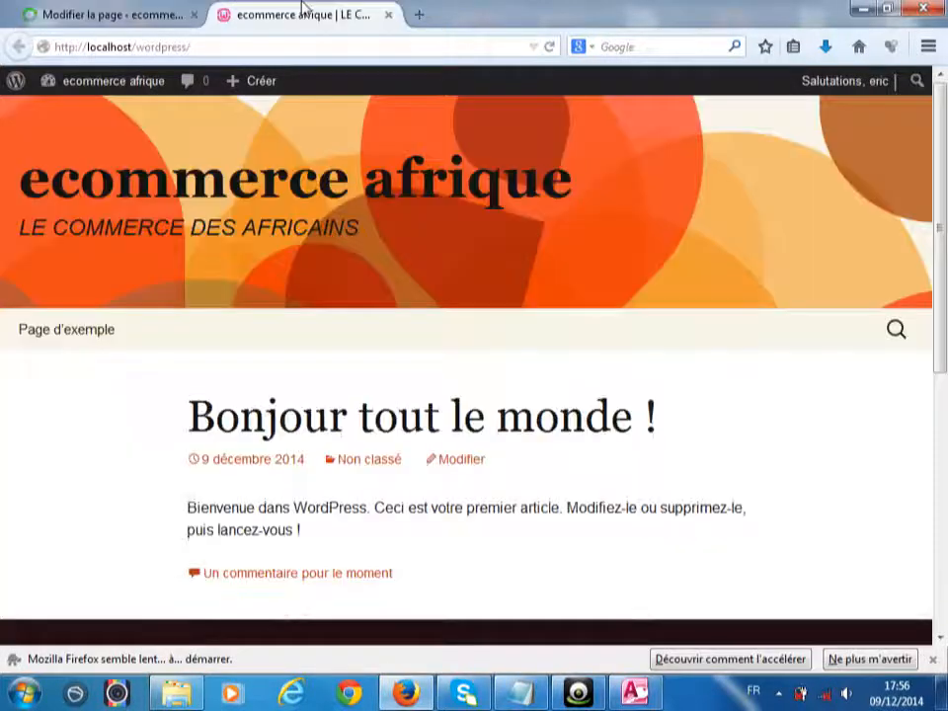
# - Reload the site so its menu shows VENTE, ACCEUIL, ACHAT and AUTRES, then return to the editor
pyautogui.rightClick(304, 8)
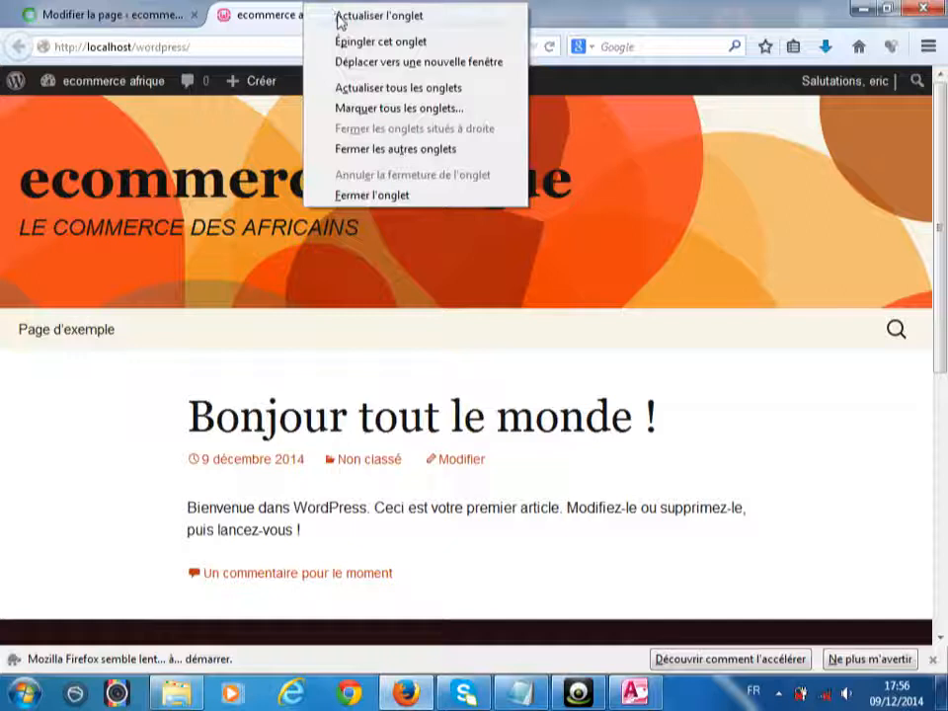
pyautogui.click(338, 18)
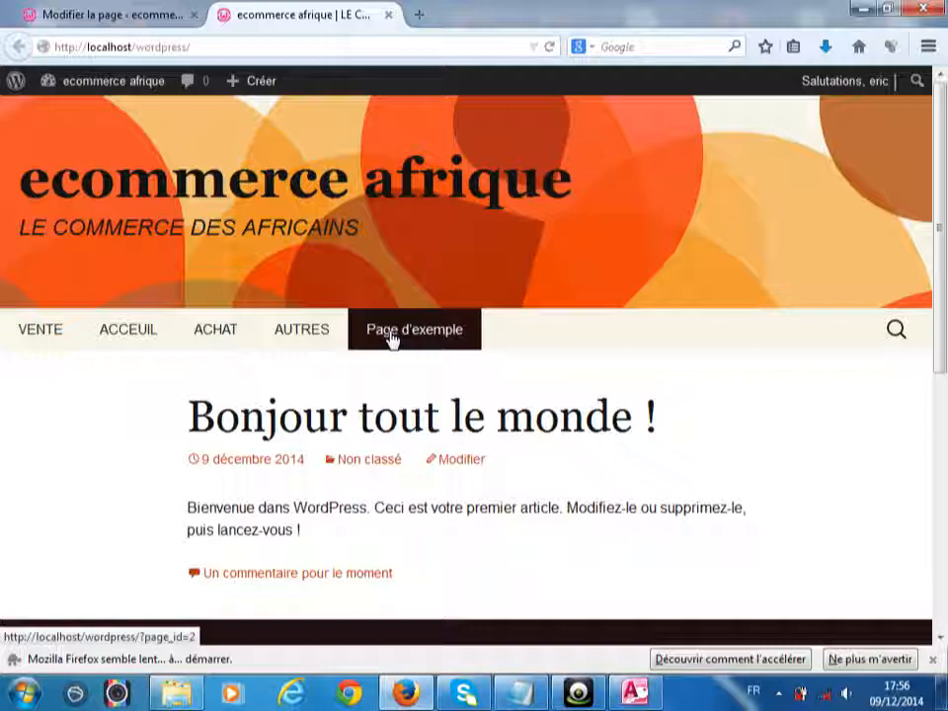
pyautogui.click(118, 13)
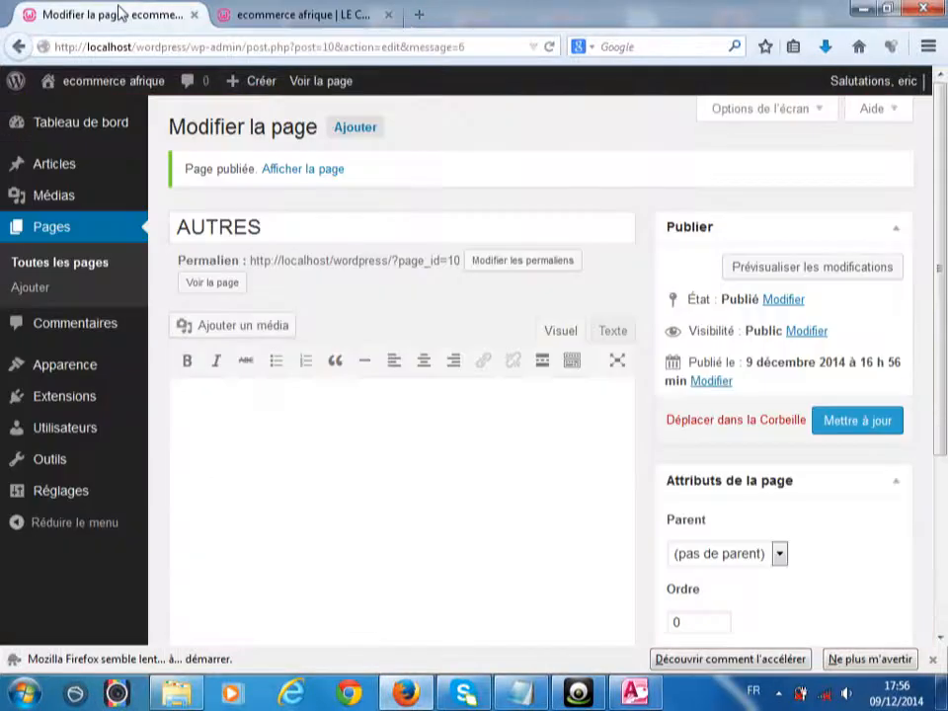
# - Open Pages > Toutes les pages listing VENTE, ACCEUIL, ACHAT, AUTRES and Page d'exemple as published
pyautogui.click(61, 264)
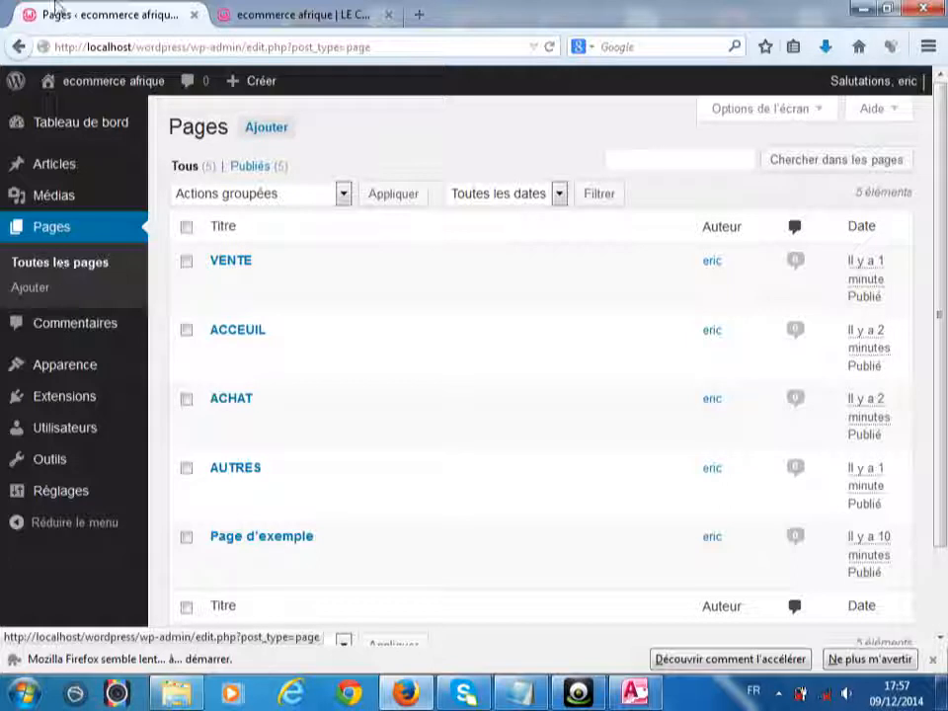
pyautogui.click(325, 15)
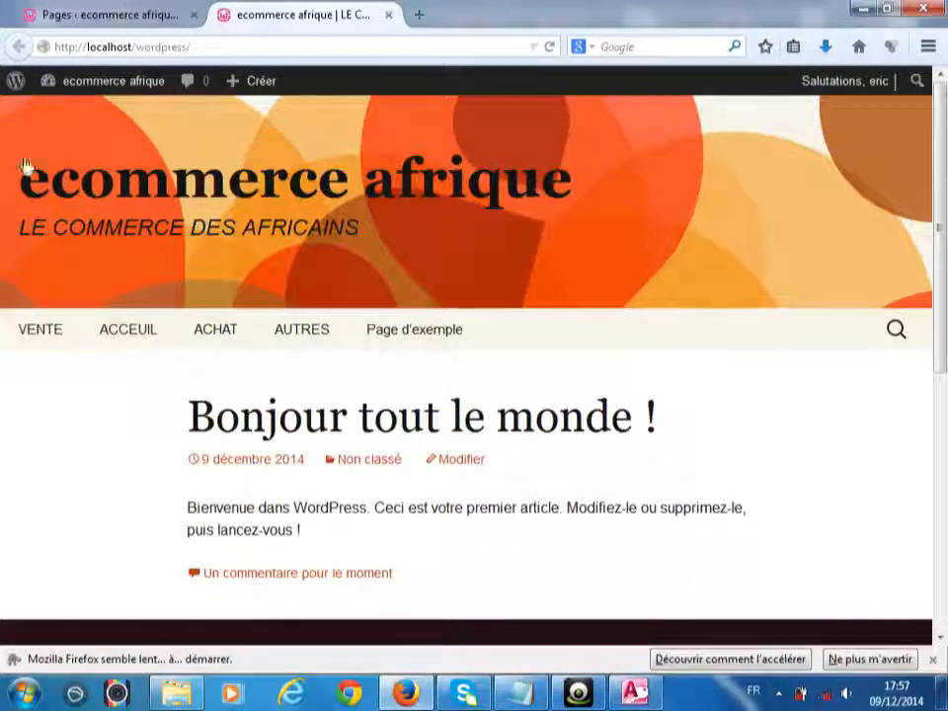
pyautogui.click(74, 17)
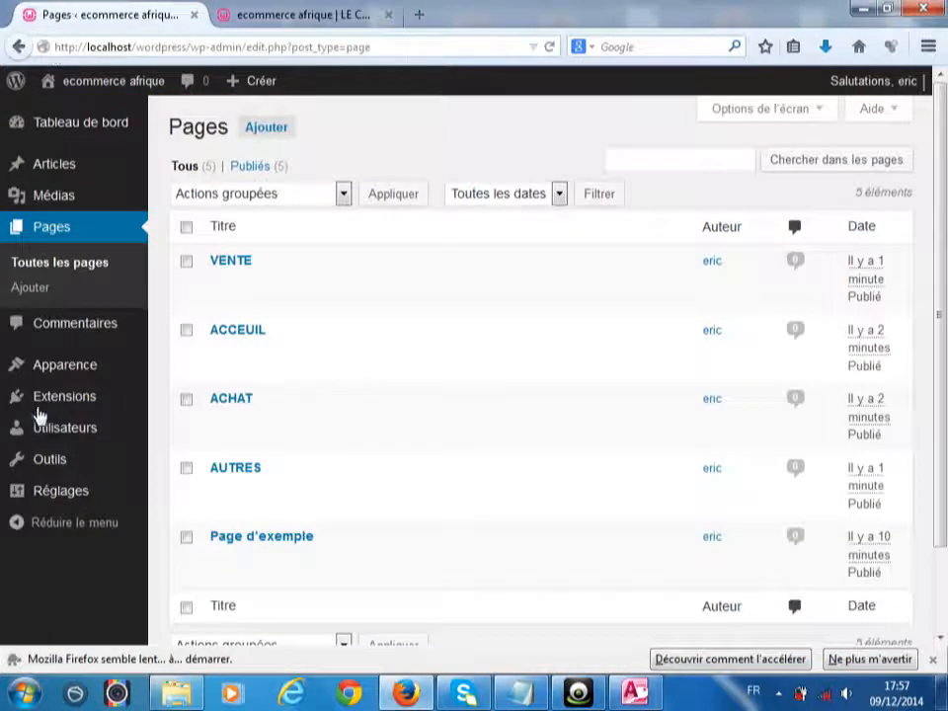
pyautogui.moveTo(62, 366)
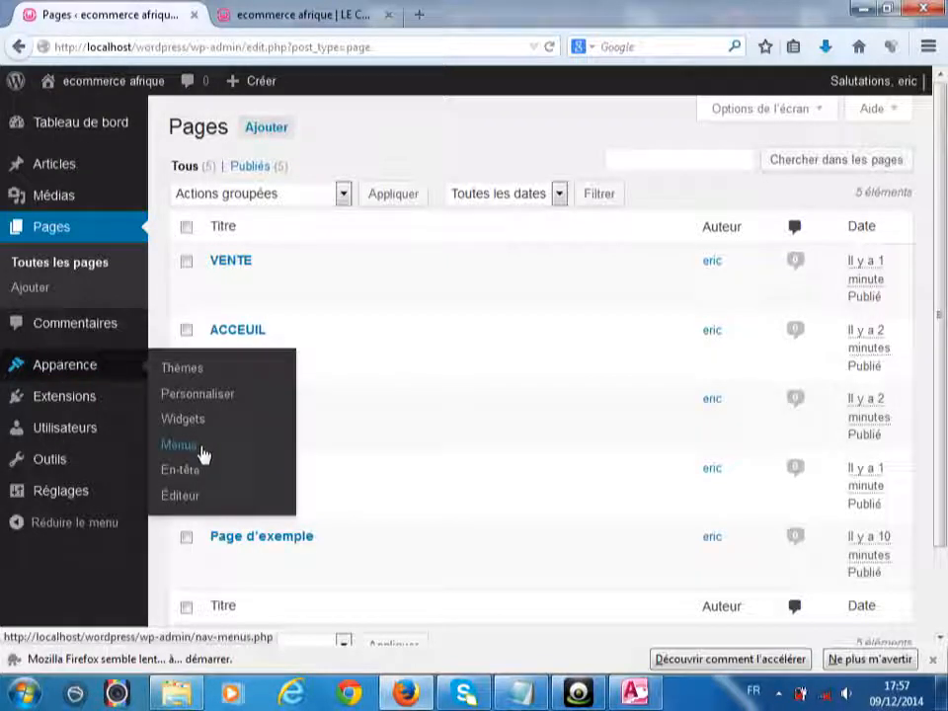
# - In Apparence > Menus, add all site pages and create Menu 1
pyautogui.click(201, 454)
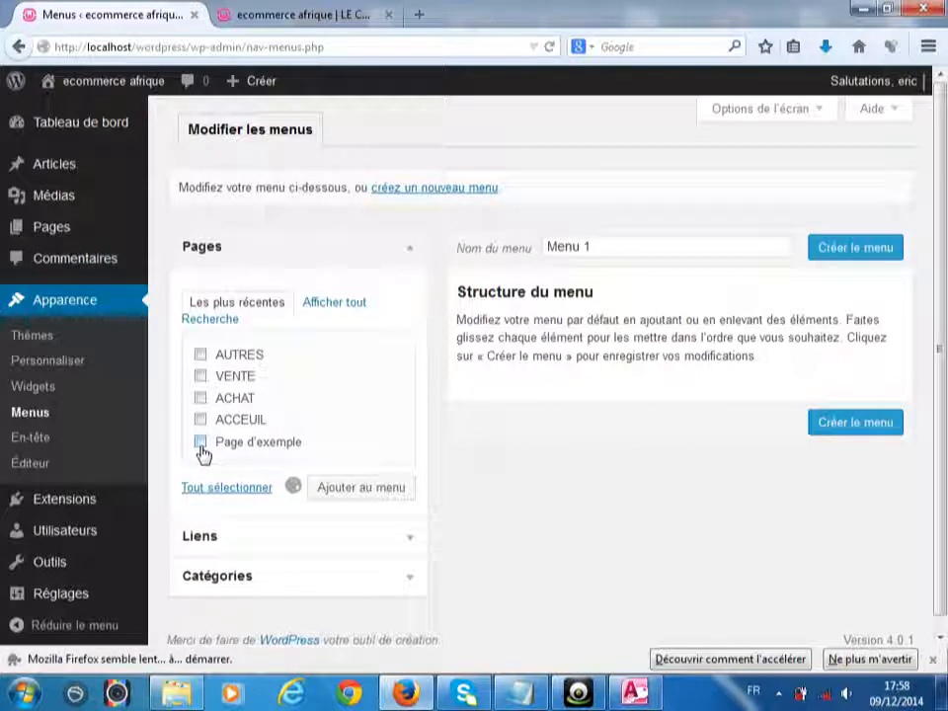
pyautogui.click(832, 247)
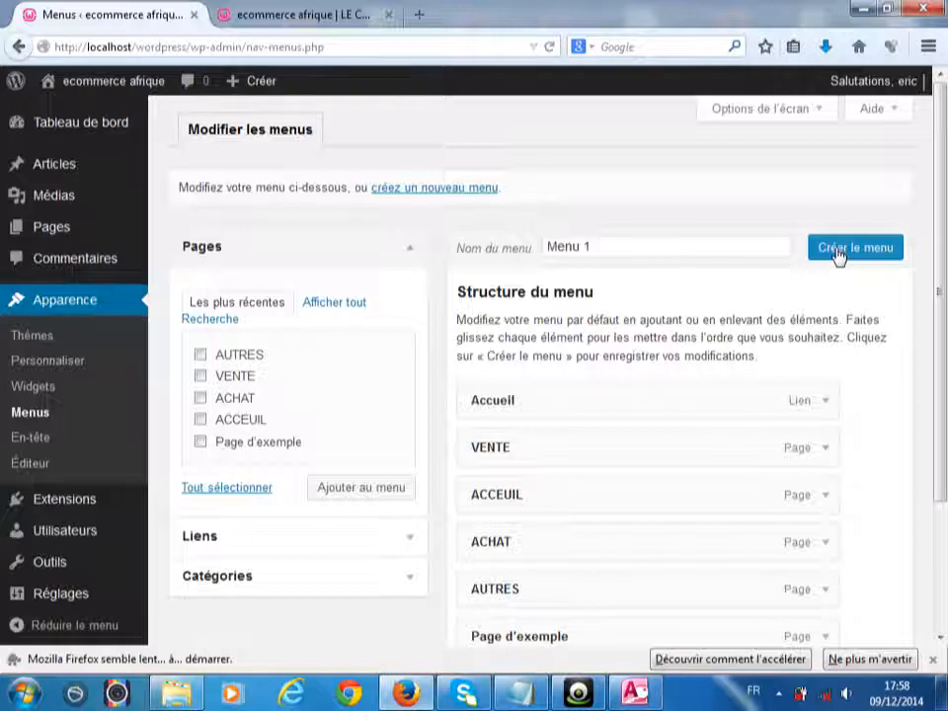
pyautogui.click(836, 248)
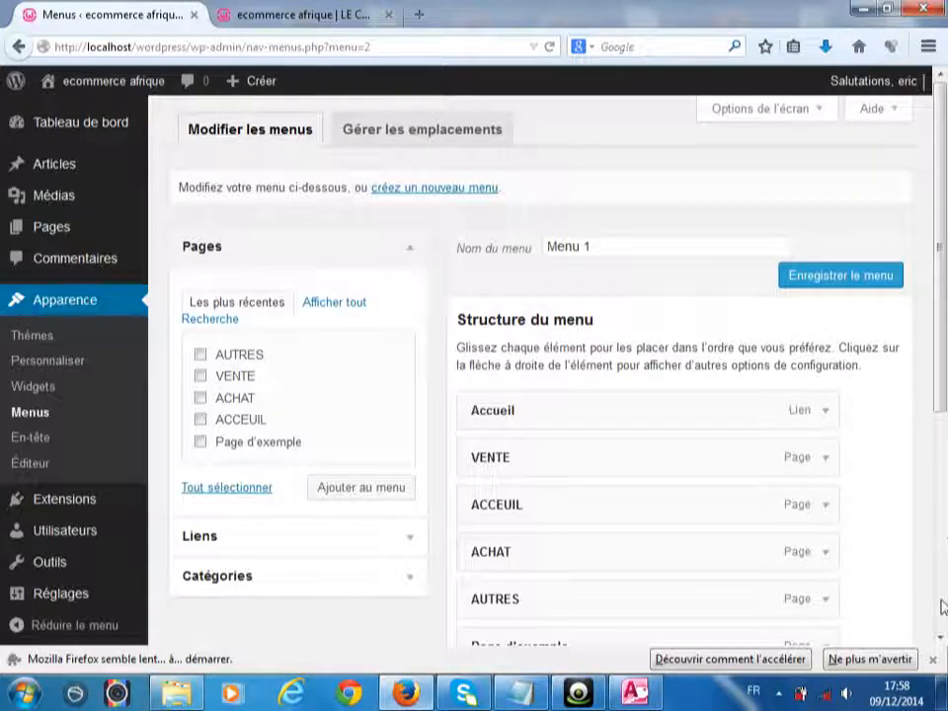
# - Drag menu items into the order ACCEUIL, Accueil, ACHAT, AUTRES, VENTE, Page d'exemple
pyautogui.scroll(-6, 942, 622)
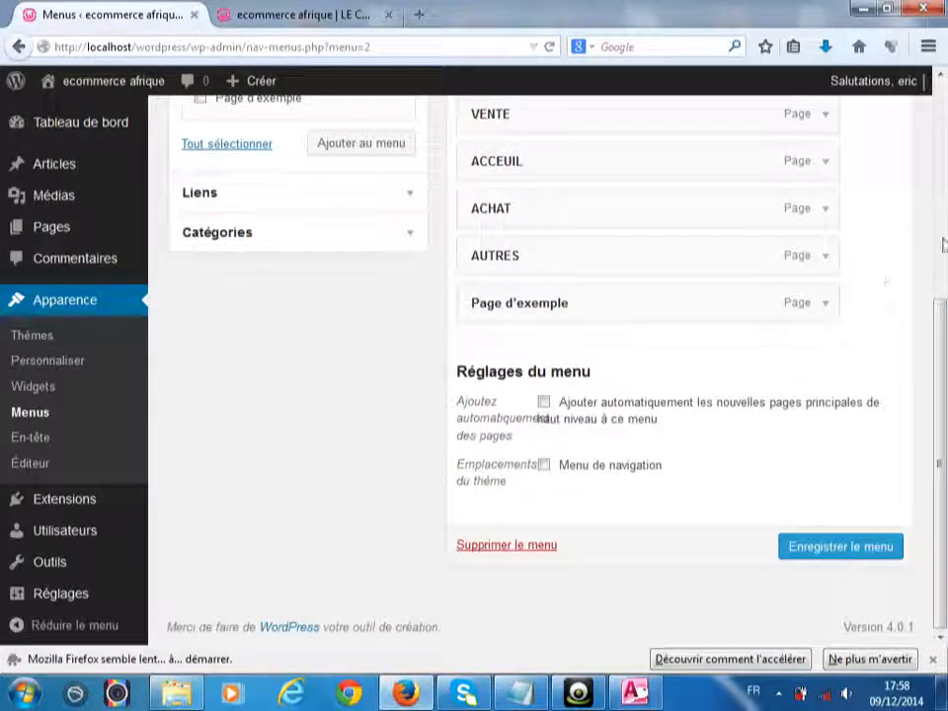
pyautogui.scroll(3, 941, 287)
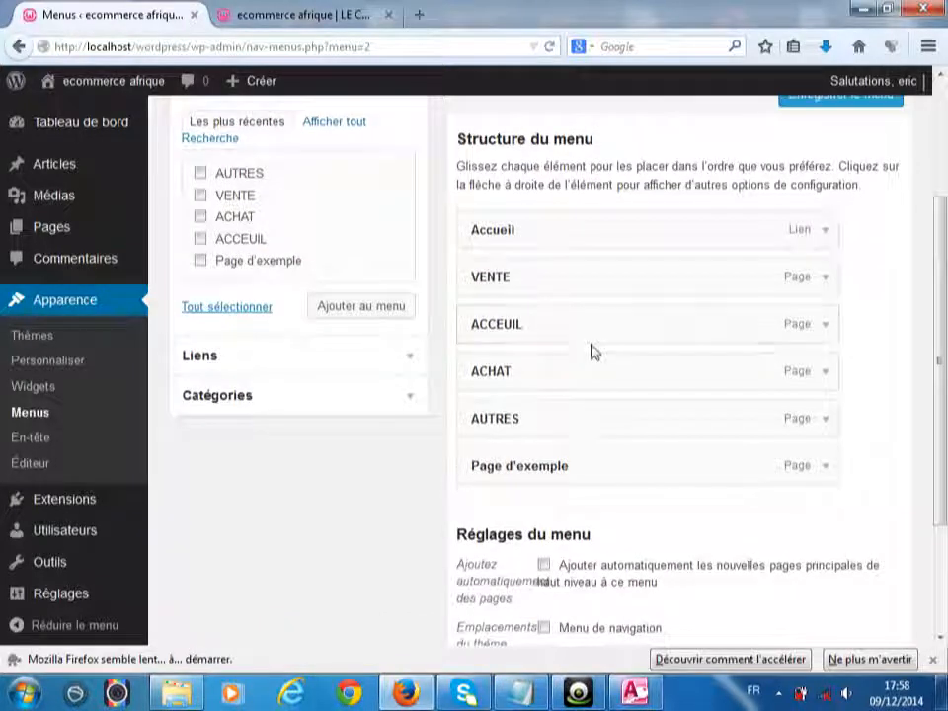
pyautogui.moveTo(557, 339); pyautogui.dragTo(544, 229)
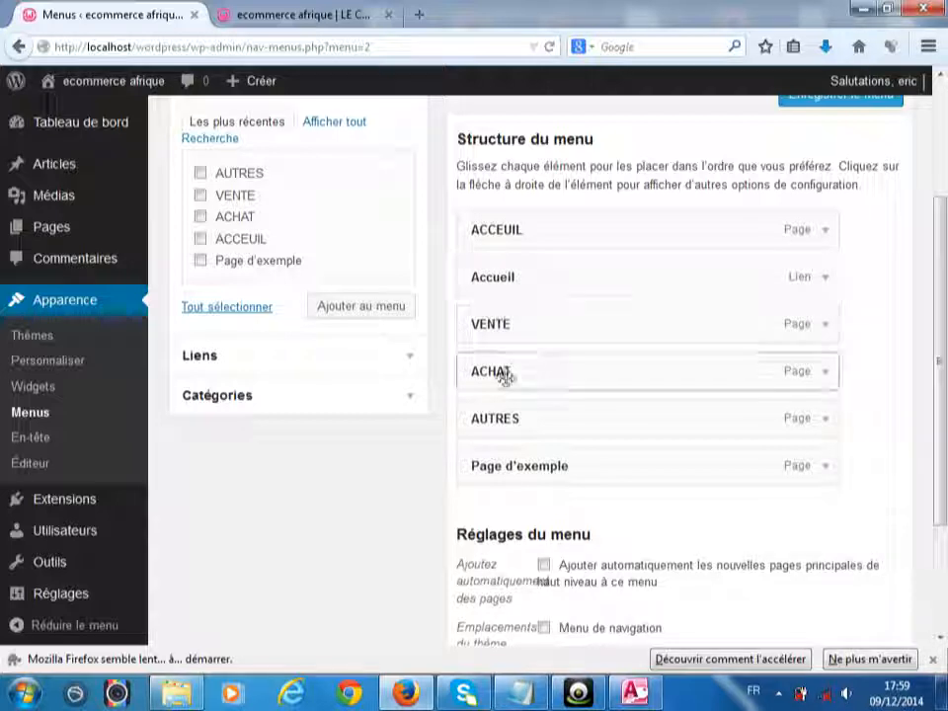
pyautogui.moveTo(507, 375); pyautogui.dragTo(476, 398)
pyautogui.moveTo(533, 367); pyautogui.dragTo(496, 359)
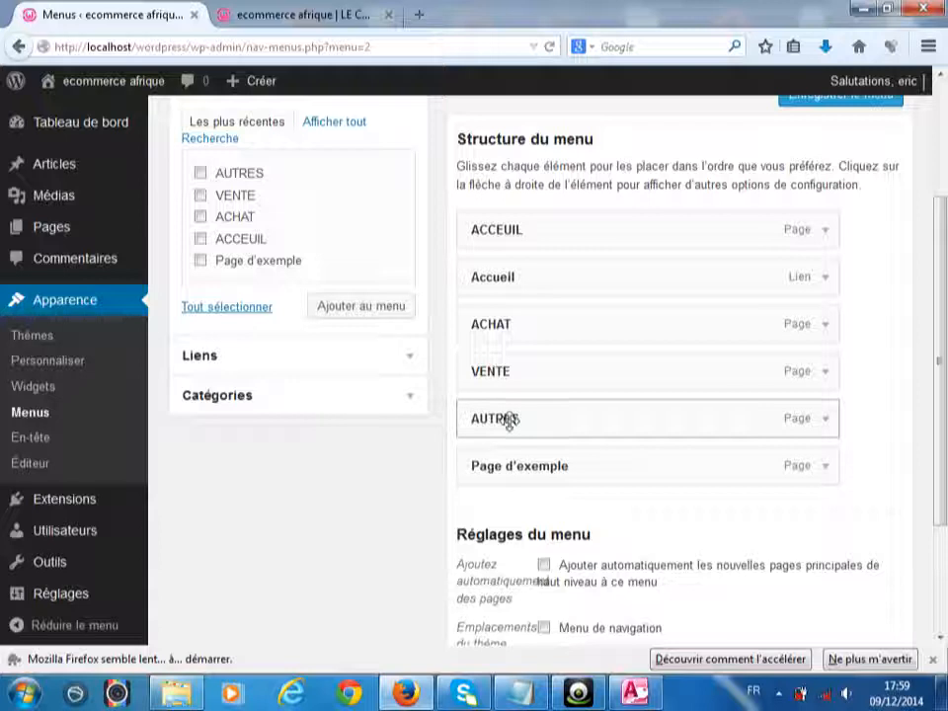
pyautogui.moveTo(609, 415); pyautogui.dragTo(510, 406)
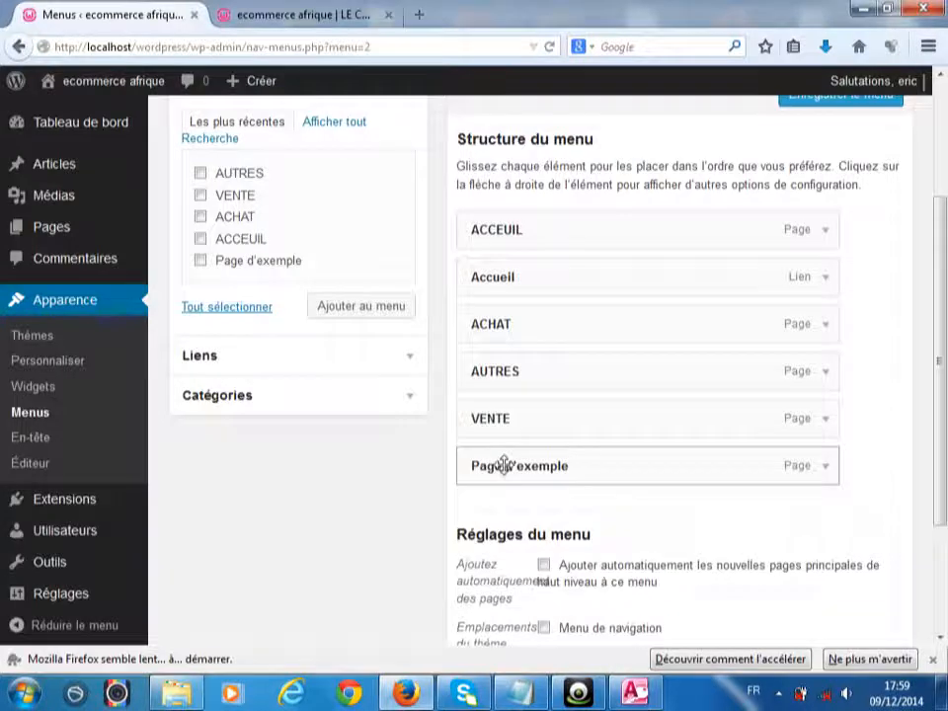
# - Remove the Page d'exemple item from Menu 1
pyautogui.rightClick(504, 465)
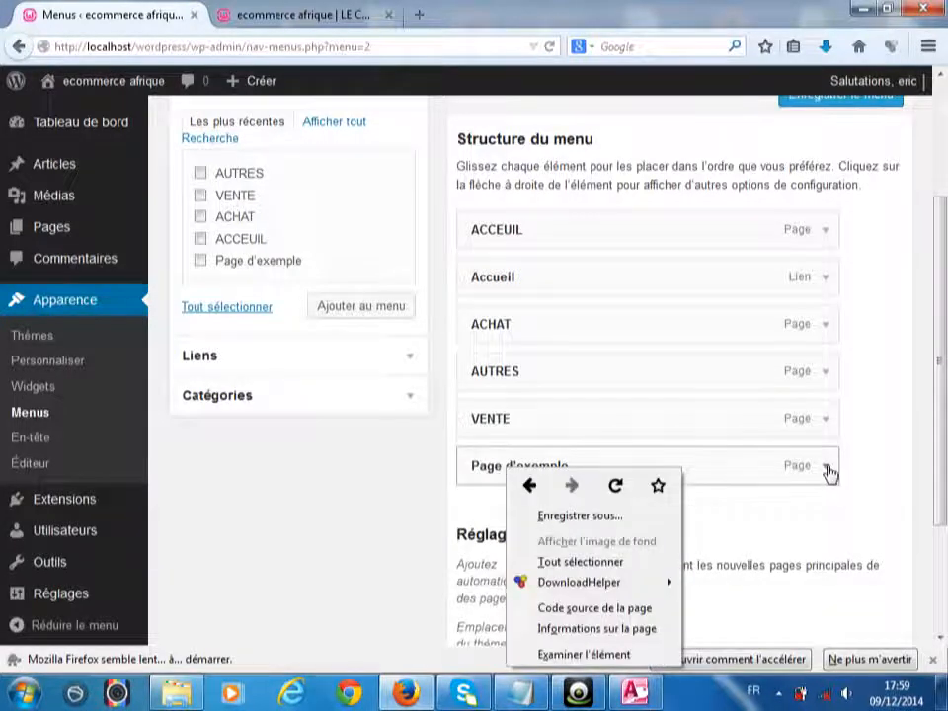
pyautogui.click(826, 468)
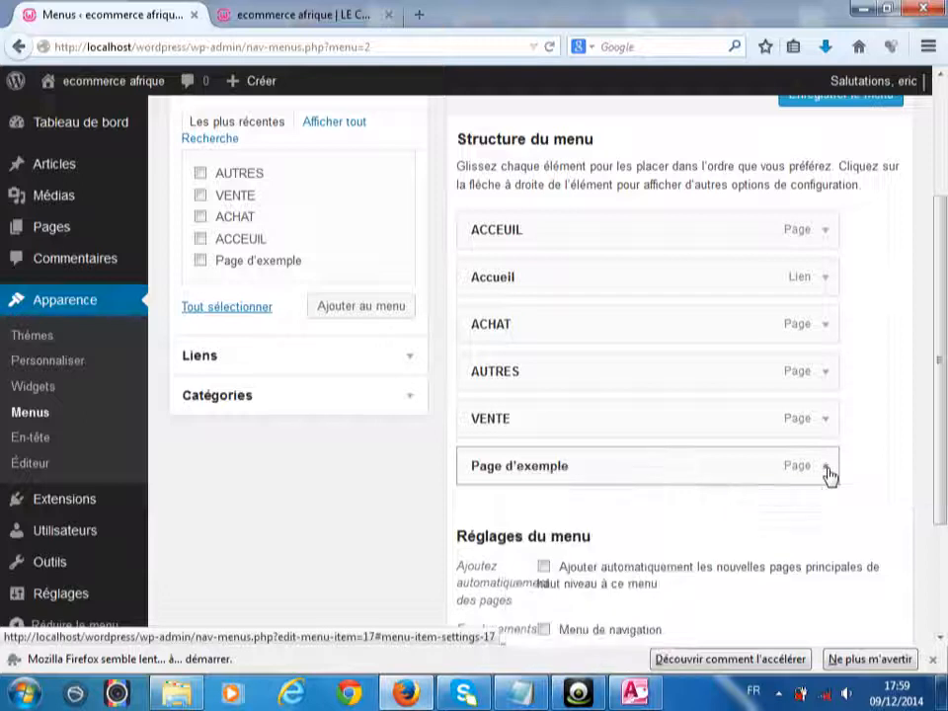
pyautogui.click(828, 469)
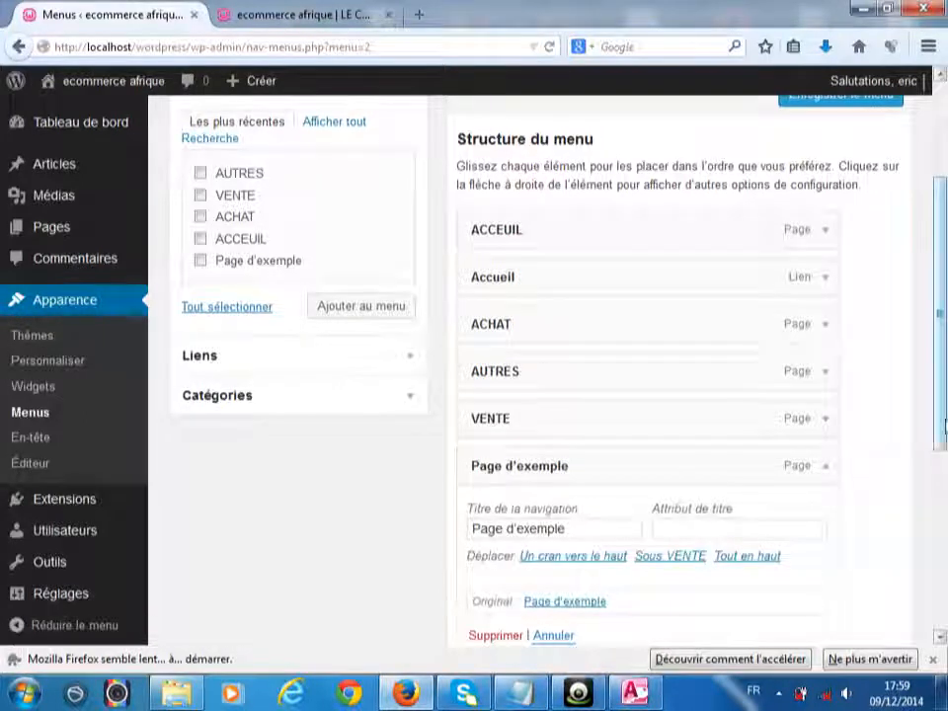
pyautogui.moveTo(941, 449); pyautogui.dragTo(941, 513)
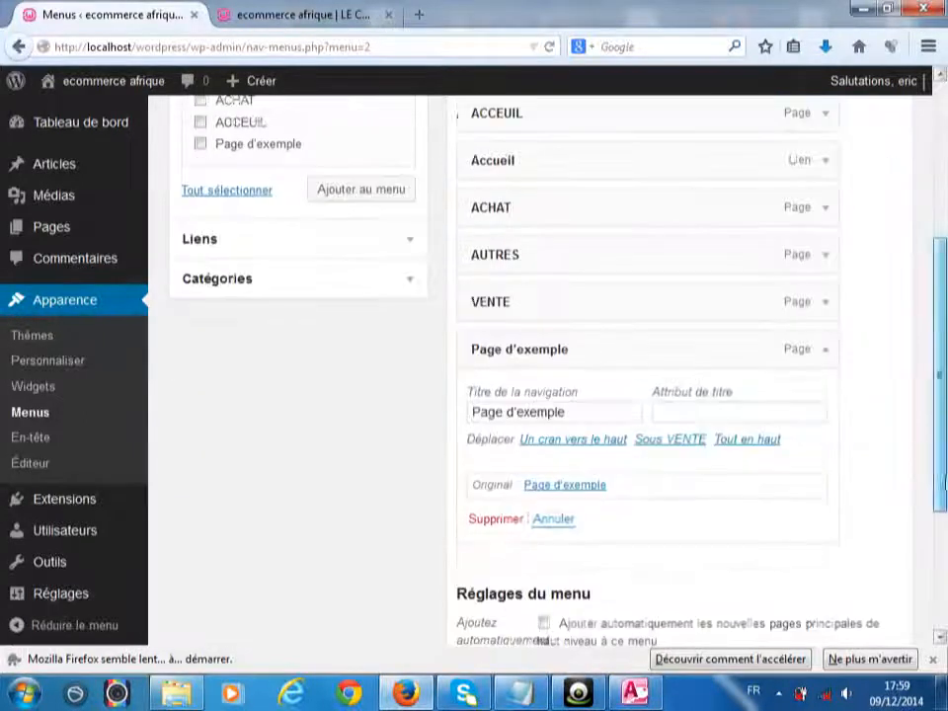
pyautogui.click(496, 523)
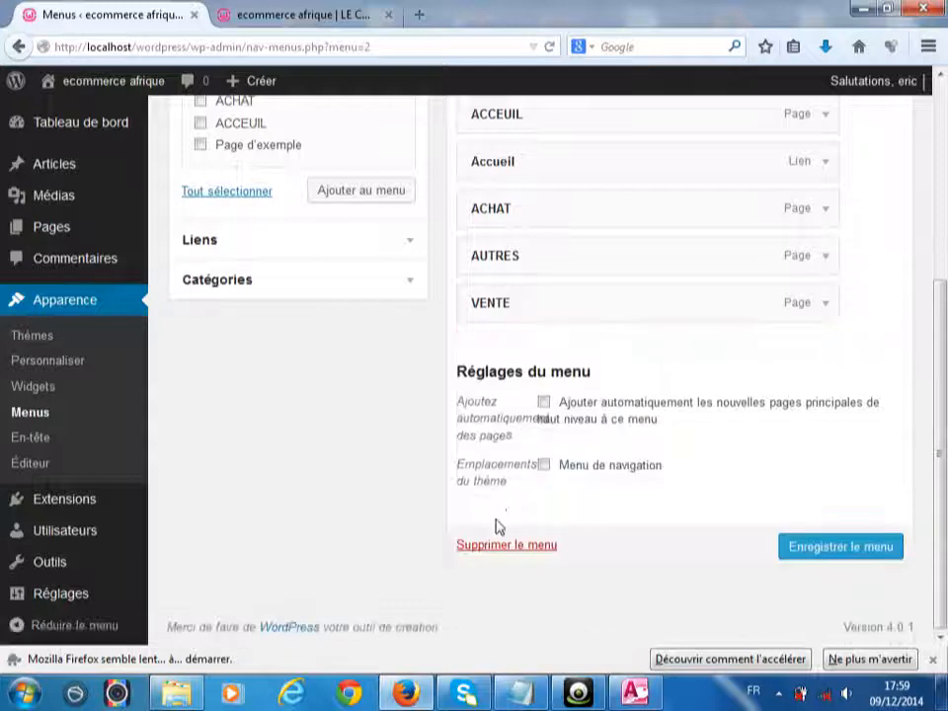
pyautogui.moveTo(944, 417); pyautogui.dragTo(945, 367)
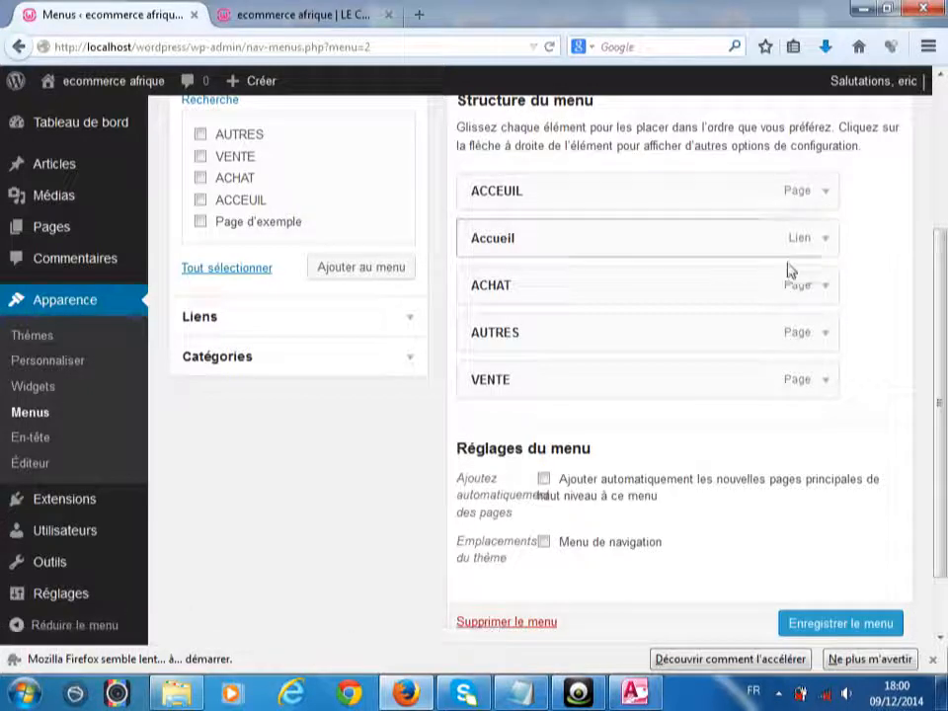
# - Delete the extra Accueil link and save the menu
pyautogui.click(836, 240)
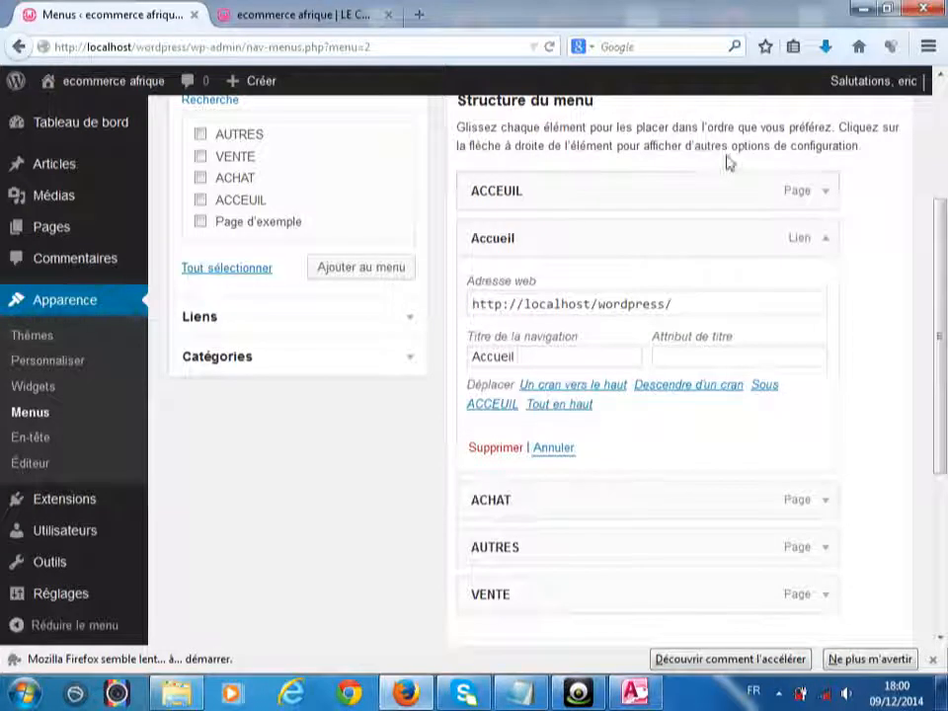
pyautogui.click(833, 204)
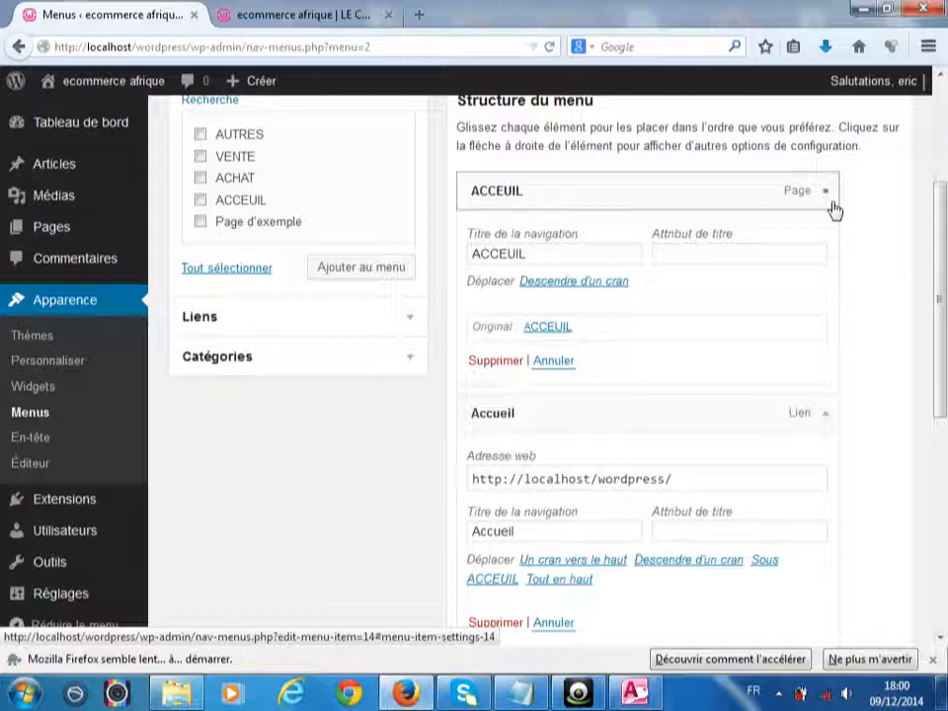
pyautogui.click(833, 204)
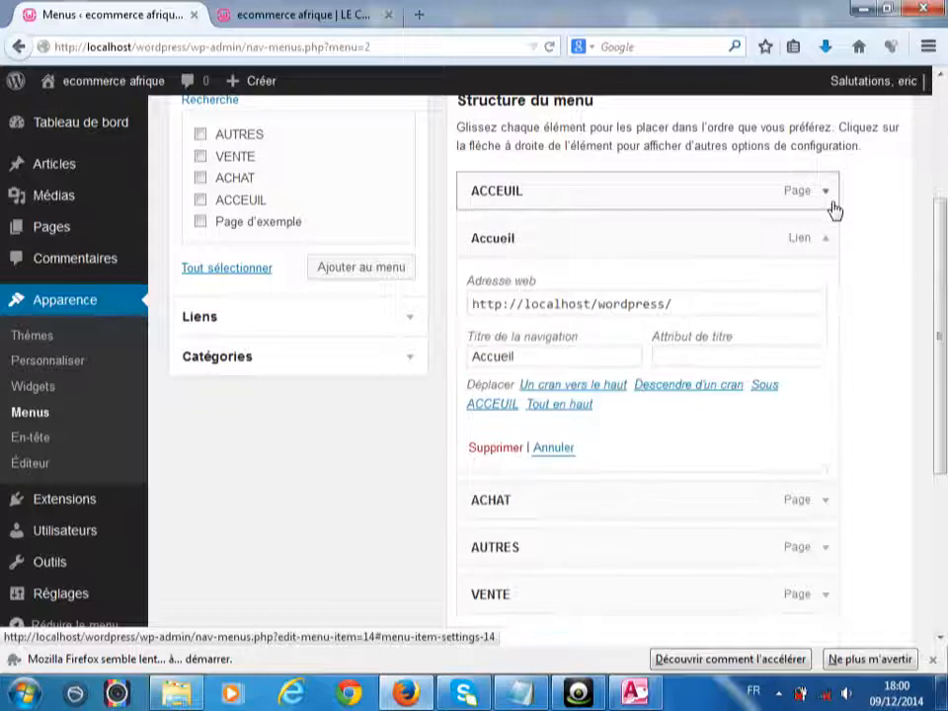
pyautogui.click(494, 450)
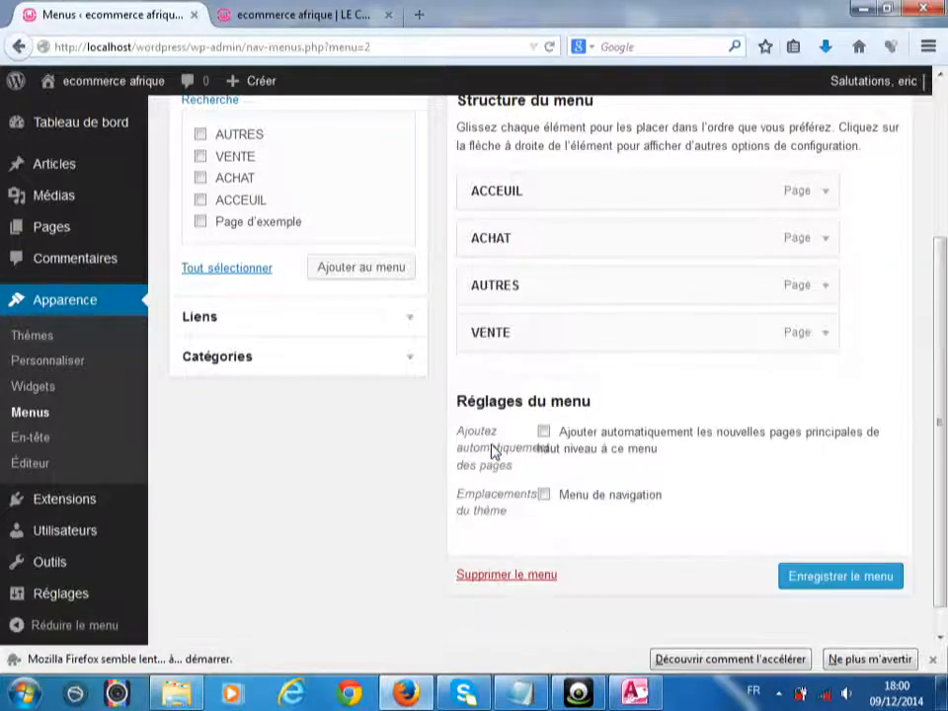
pyautogui.click(798, 581)
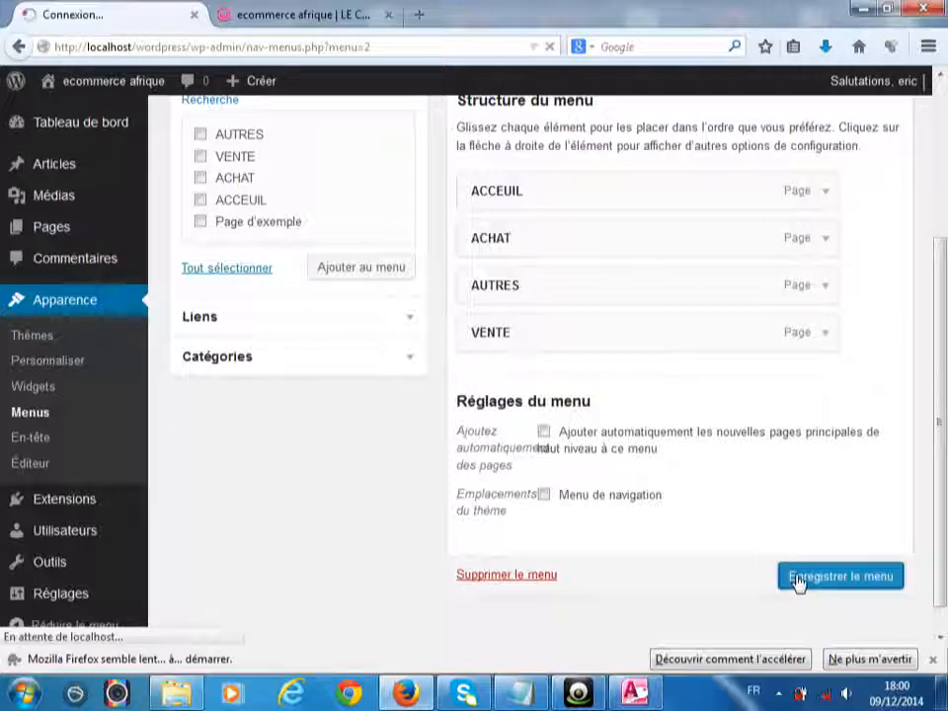
# - Reload the live site to check its navigation bar, then return to the Menus screen
pyautogui.click(306, 16)
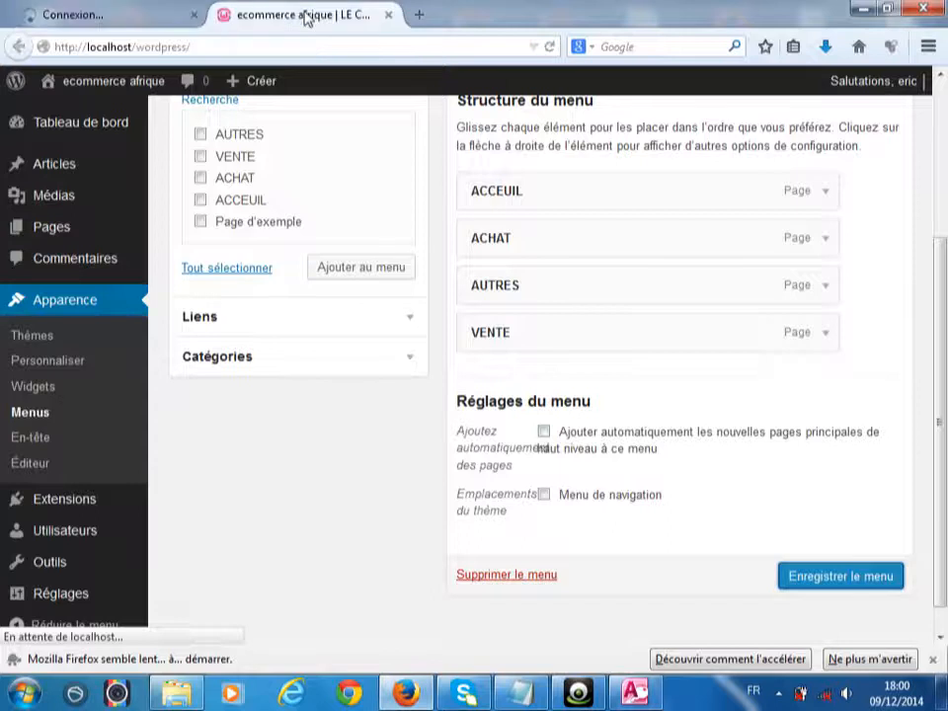
pyautogui.rightClick(306, 16)
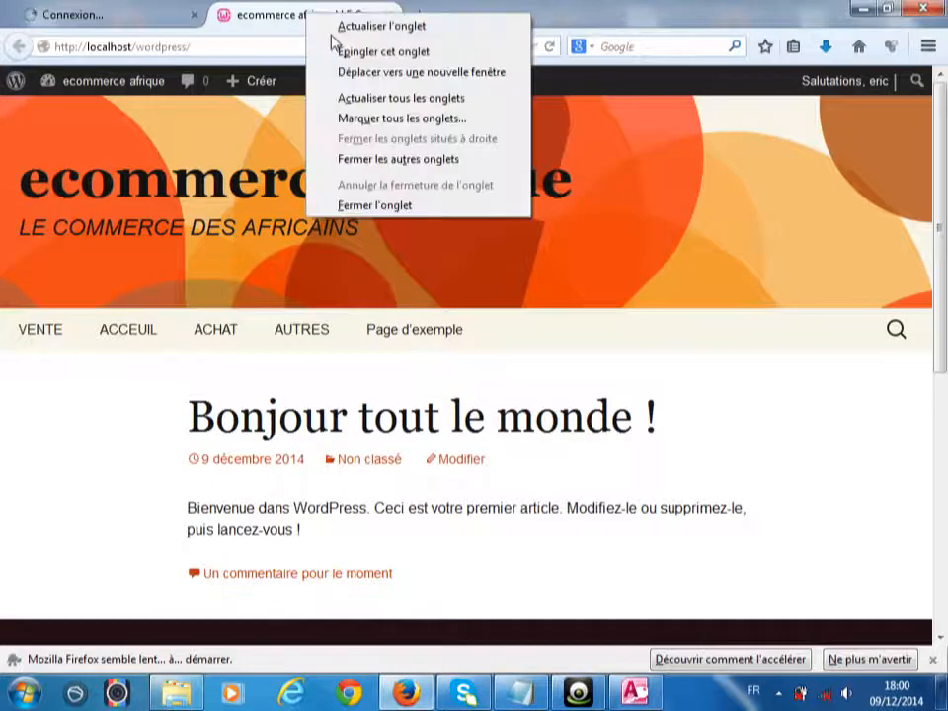
pyautogui.click(332, 33)
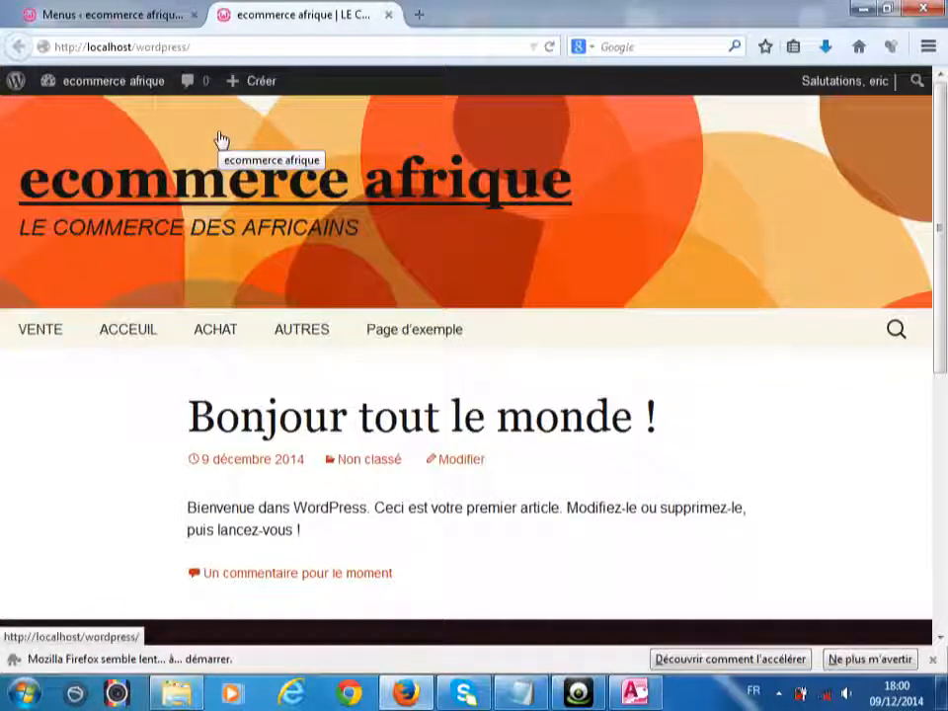
pyautogui.click(127, 8)
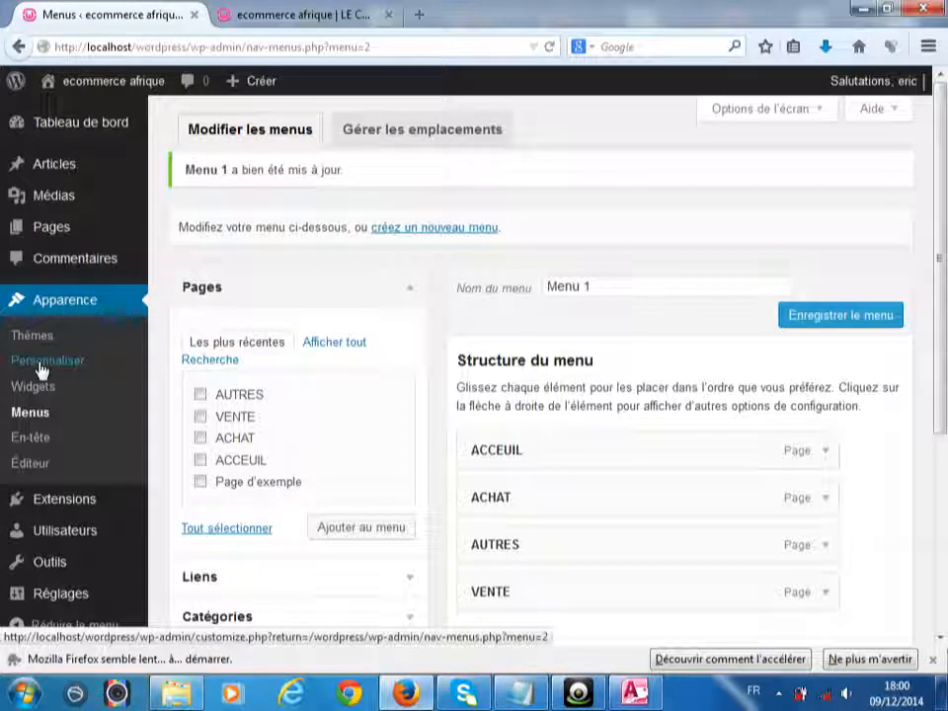
# - Set Menu 1 as the Navigation menu in the theme customizer and publish
pyautogui.click(40, 368)
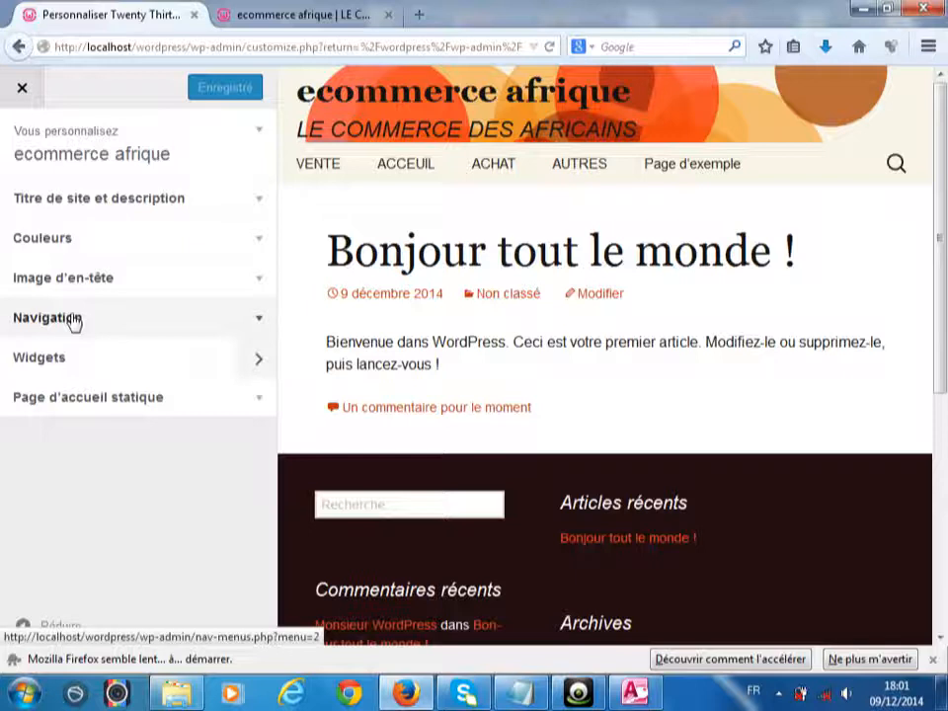
pyautogui.click(73, 317)
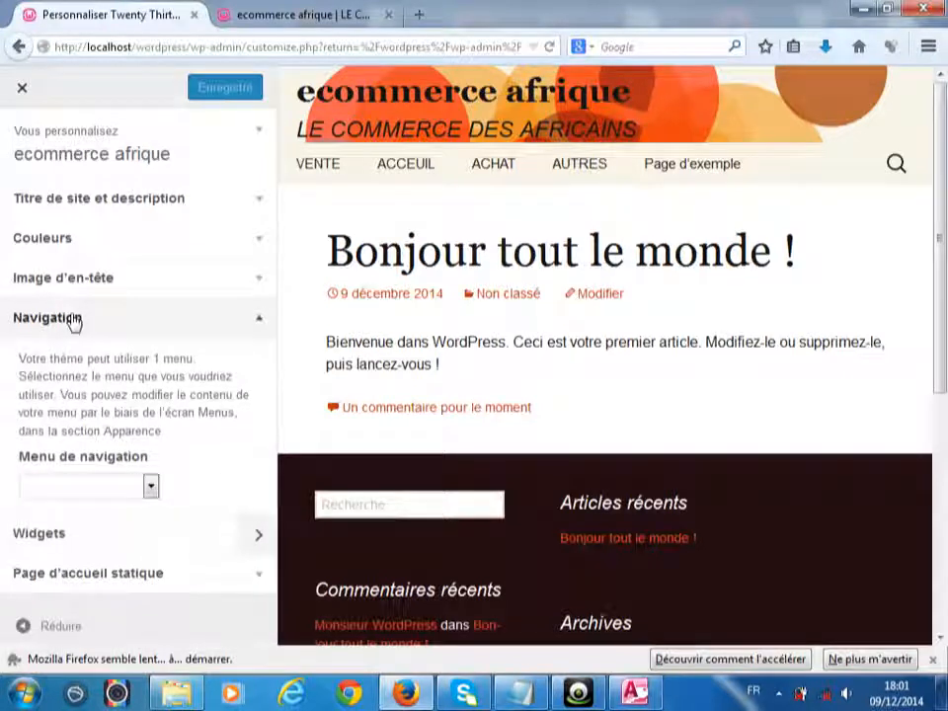
pyautogui.click(148, 484)
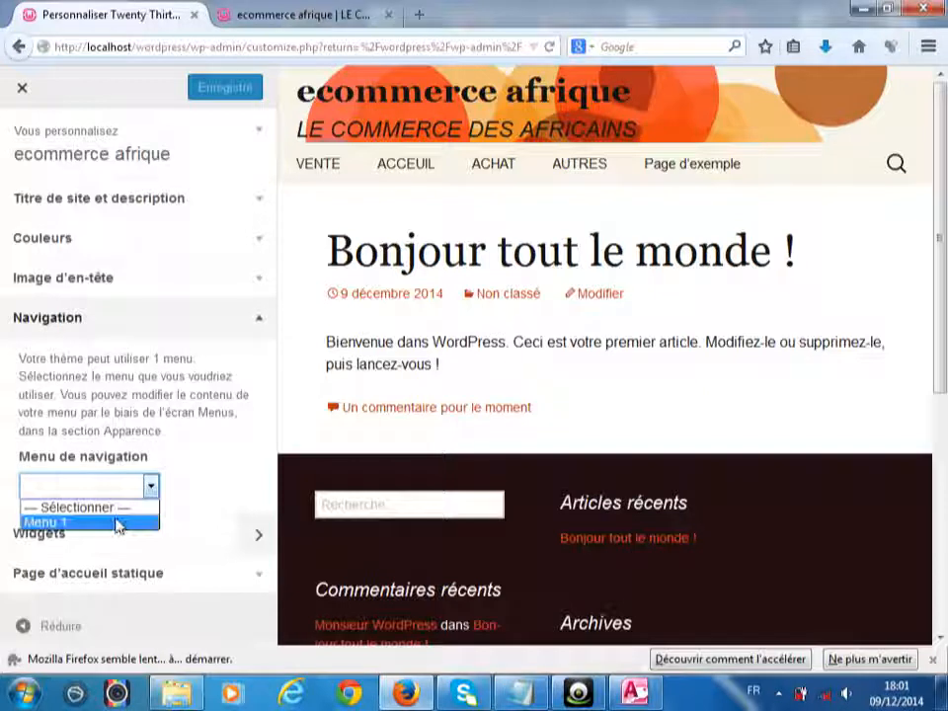
pyautogui.click(117, 524)
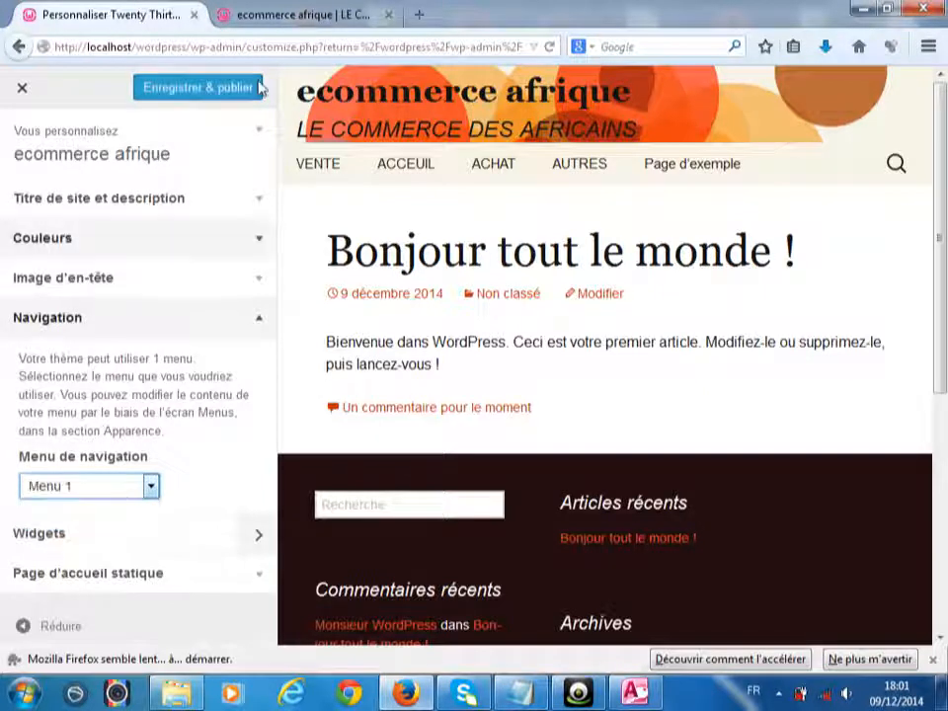
pyautogui.click(197, 89)
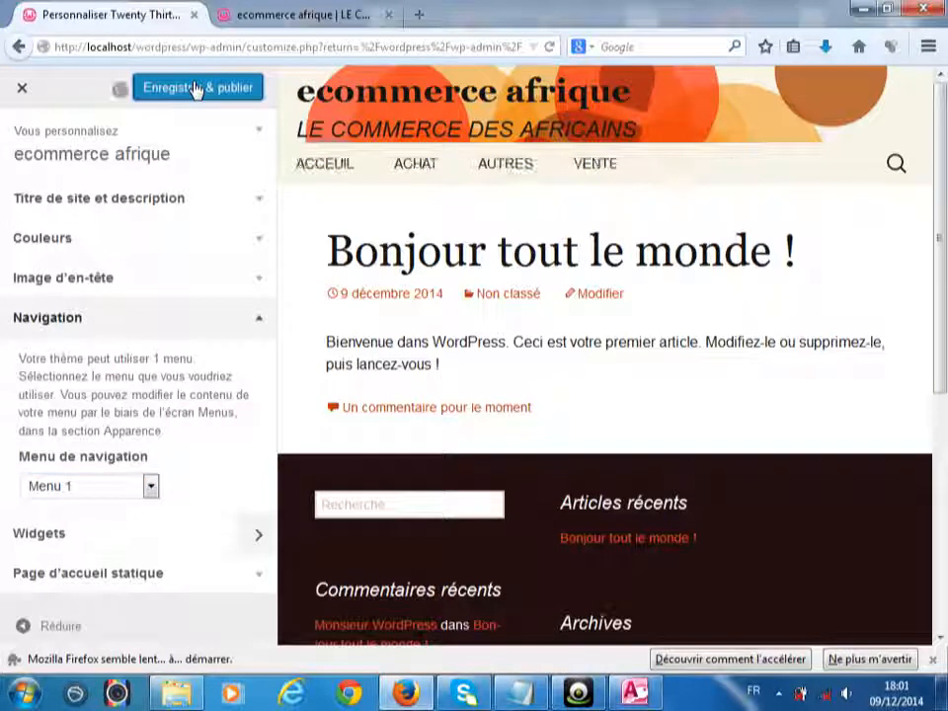
# - Reload the live site to confirm the ACCEUIL, ACHAT, AUTRES, VENTE header, then return to the customizer
pyautogui.click(257, 10)
pyautogui.rightClick(258, 10)
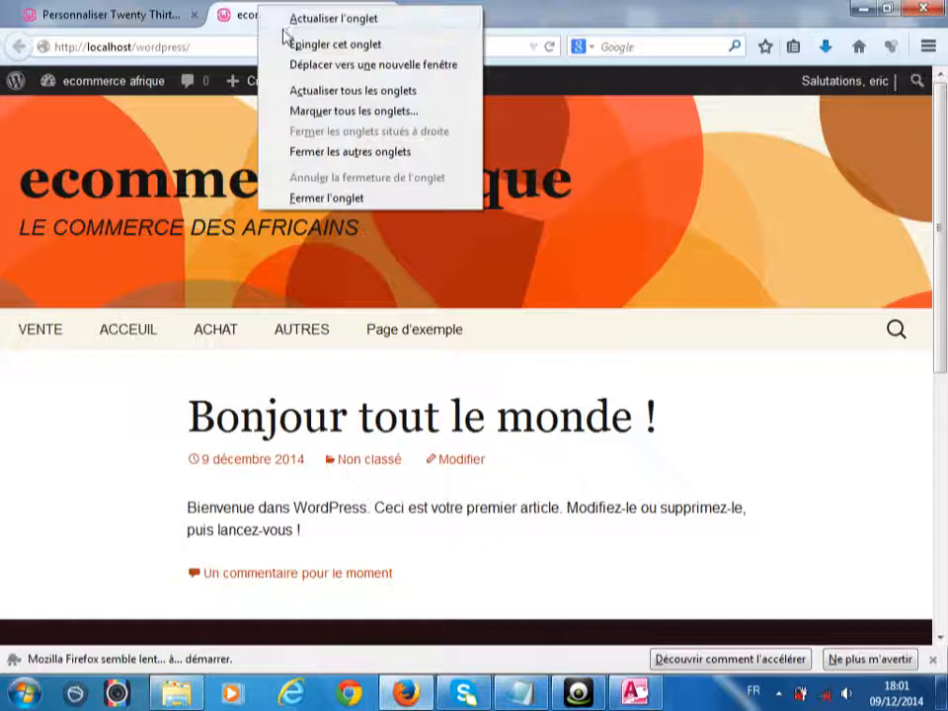
pyautogui.click(285, 24)
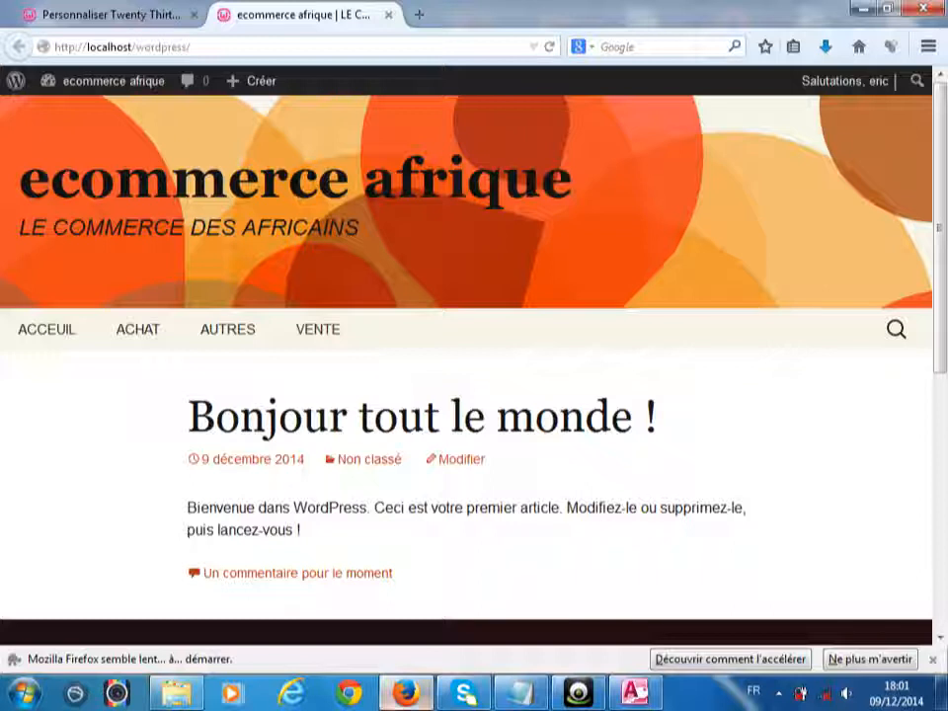
pyautogui.moveTo(405, 692)
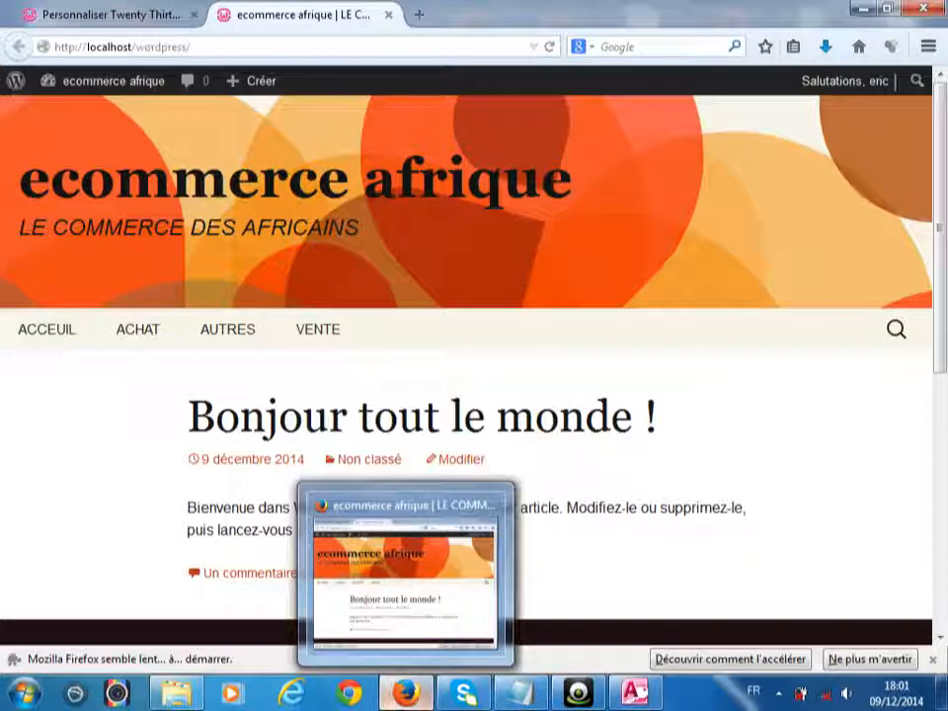
pyautogui.click(120, 23)
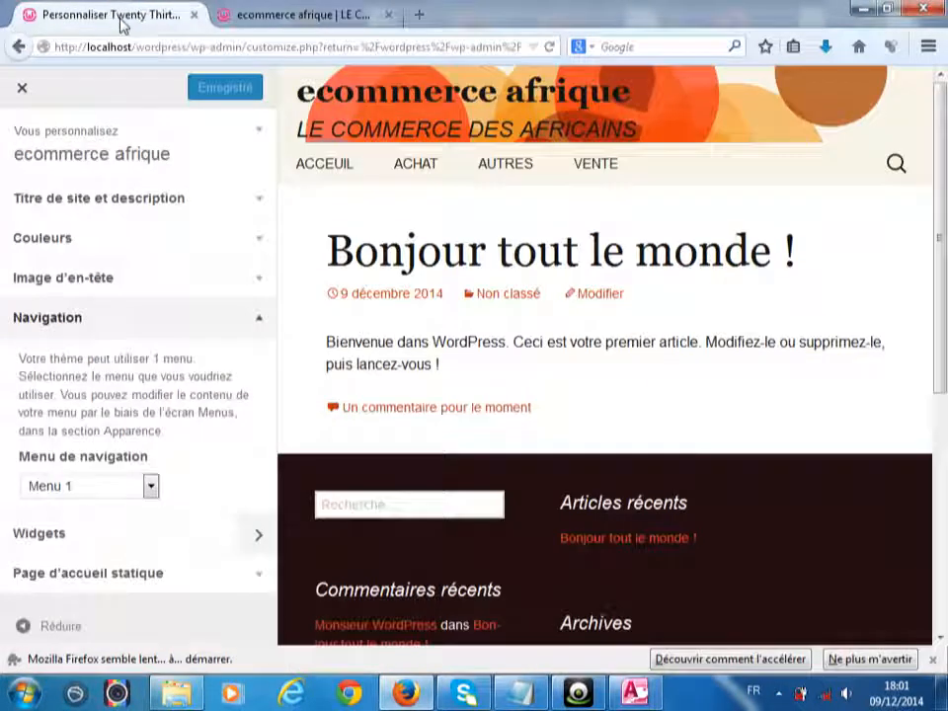
# - Exit the customizer and open Pages > Toutes les pages with the five published pages
pyautogui.click(23, 90)
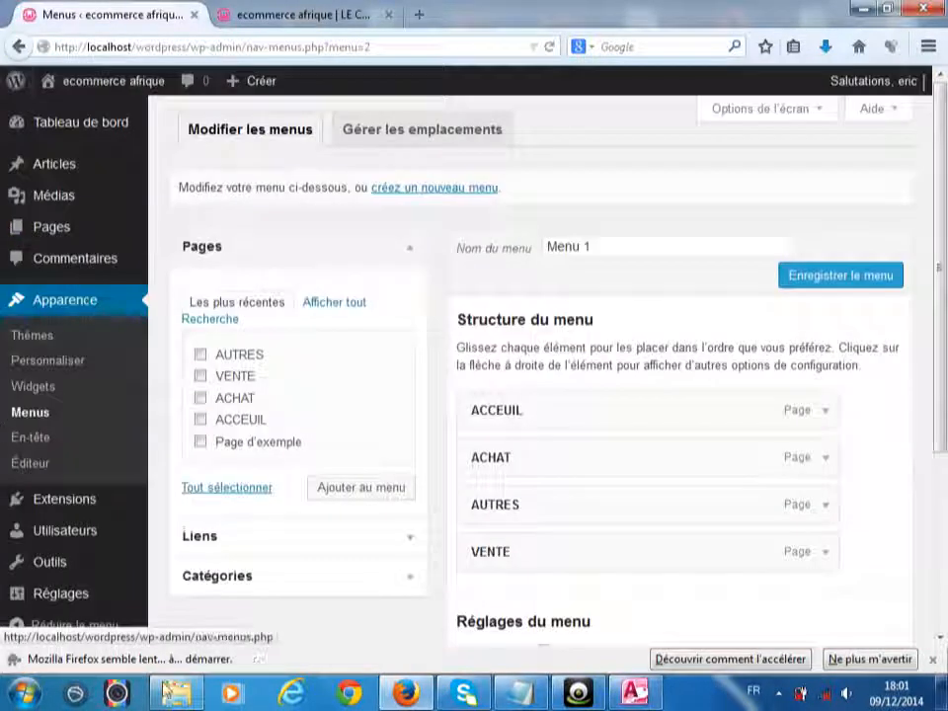
pyautogui.moveTo(63, 226)
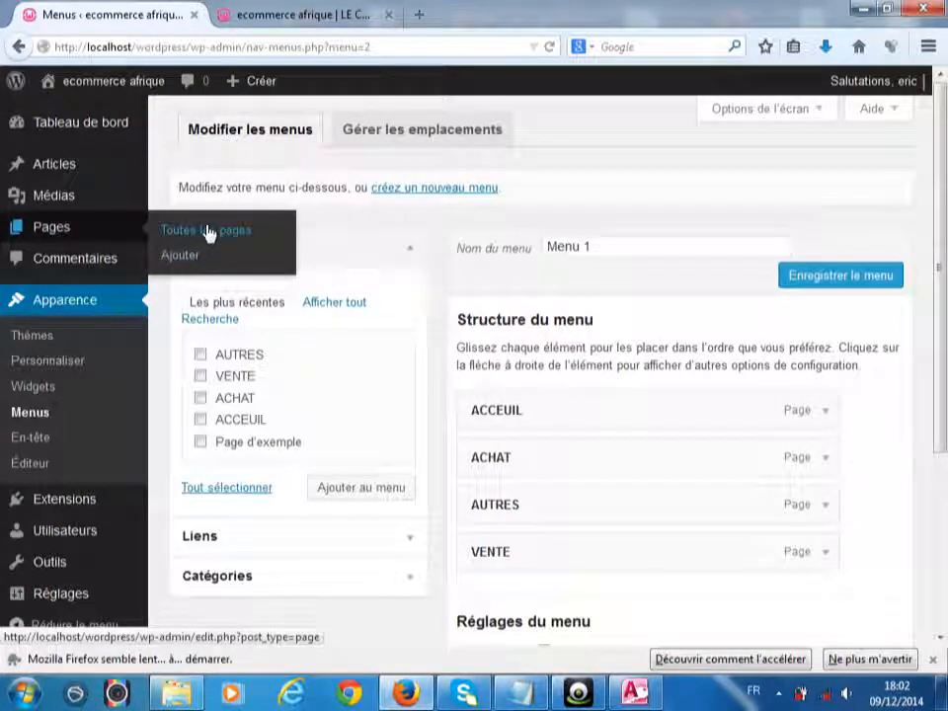
pyautogui.click(208, 232)
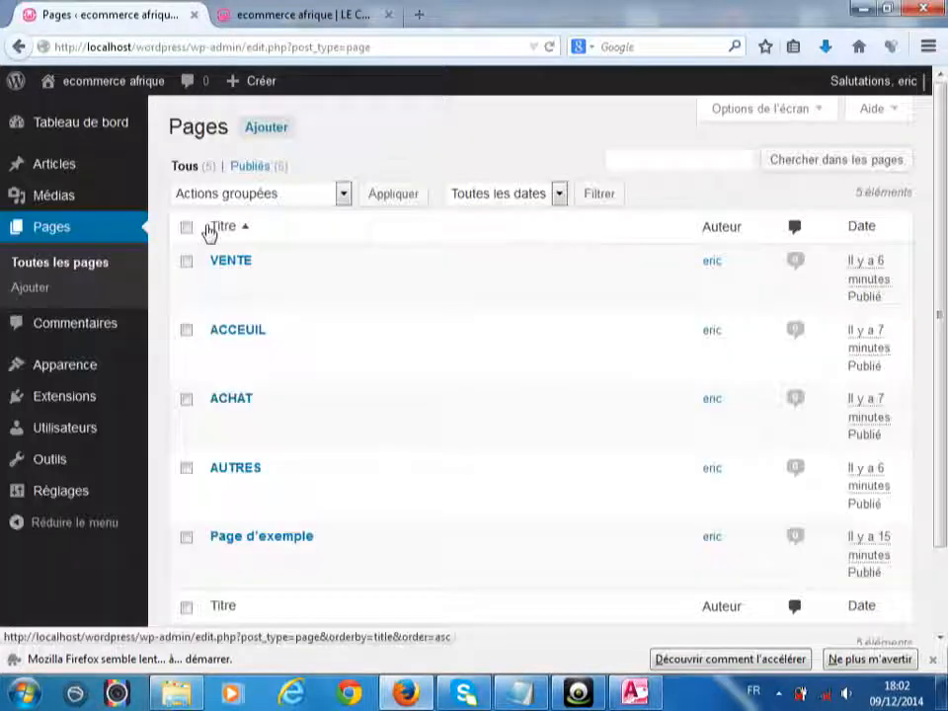
pyautogui.moveTo(217, 353)
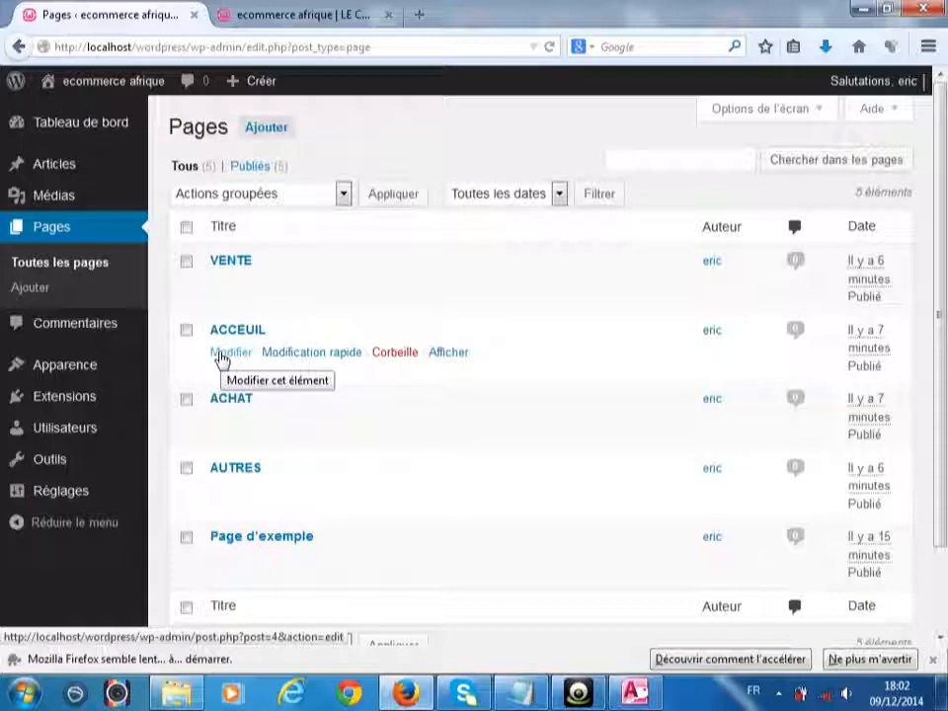
# - Edit the ACCEUIL page and open the Ajouter un média window
pyautogui.click(219, 356)
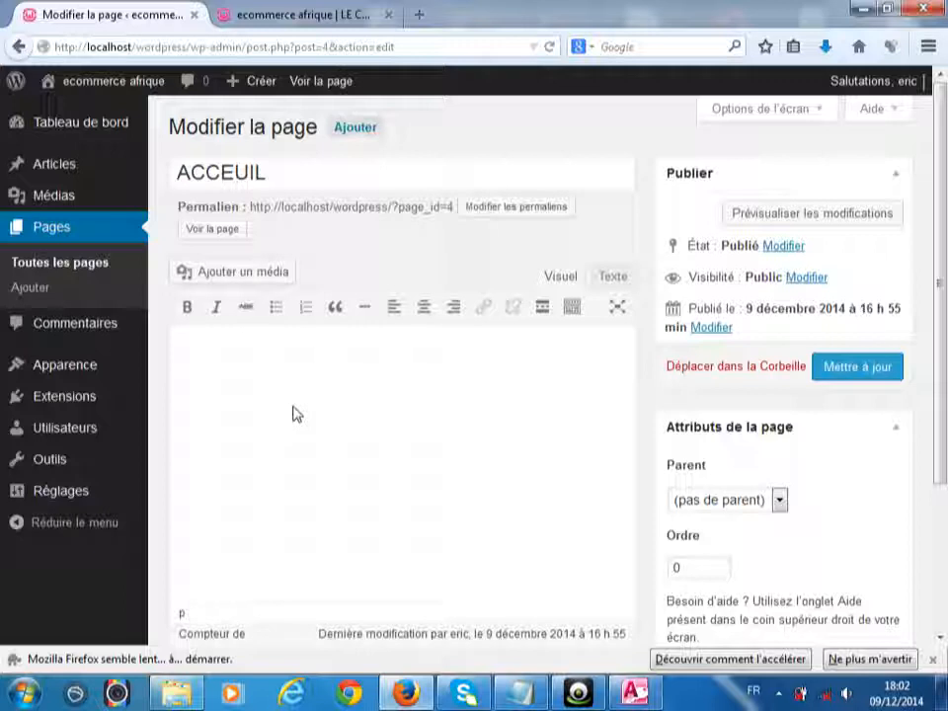
pyautogui.click(216, 280)
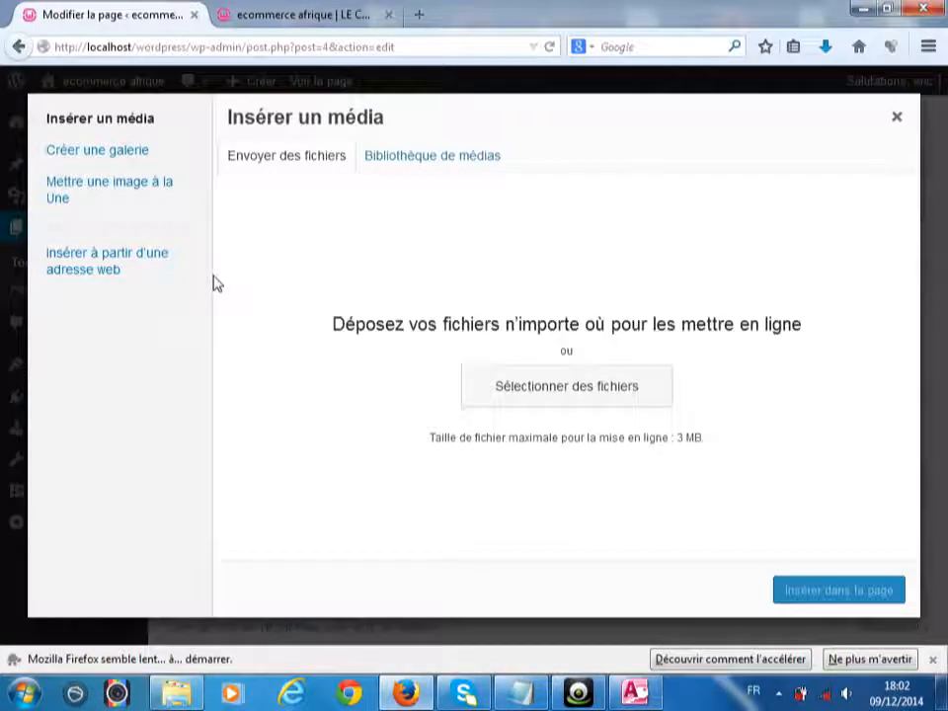
# - Upload Koala.jpg from the Windows Échantillons d'images folder into the media library
pyautogui.click(574, 405)
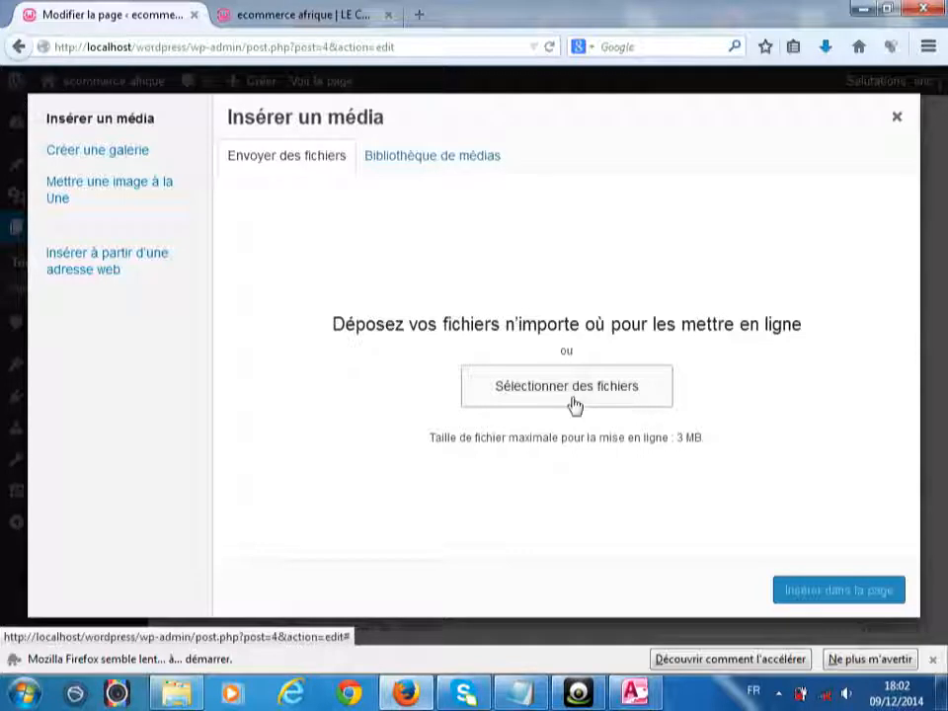
pyautogui.click(574, 405)
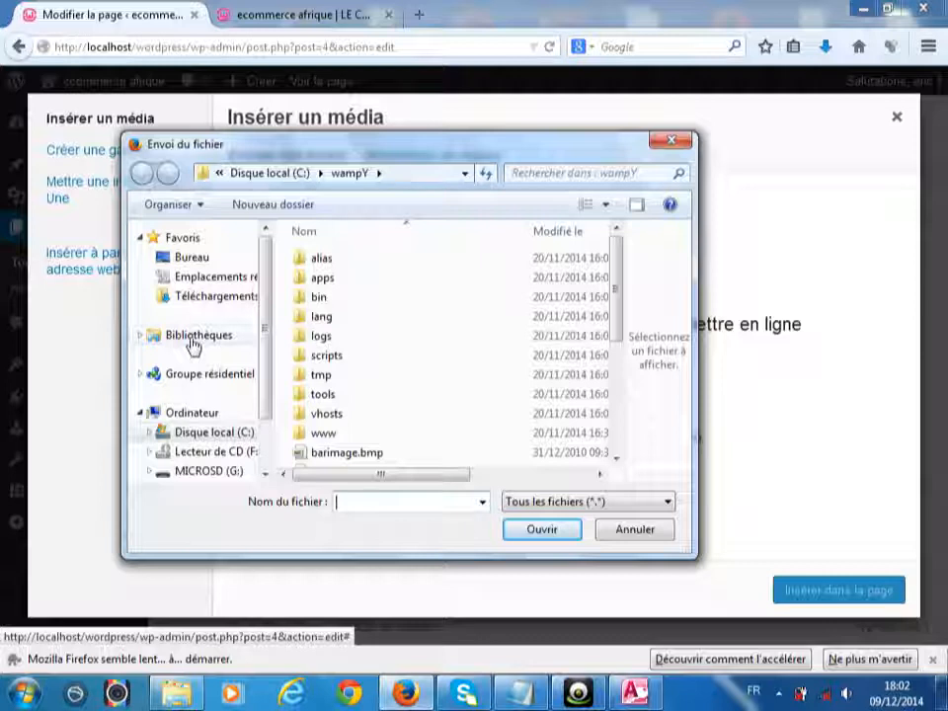
pyautogui.click(193, 340)
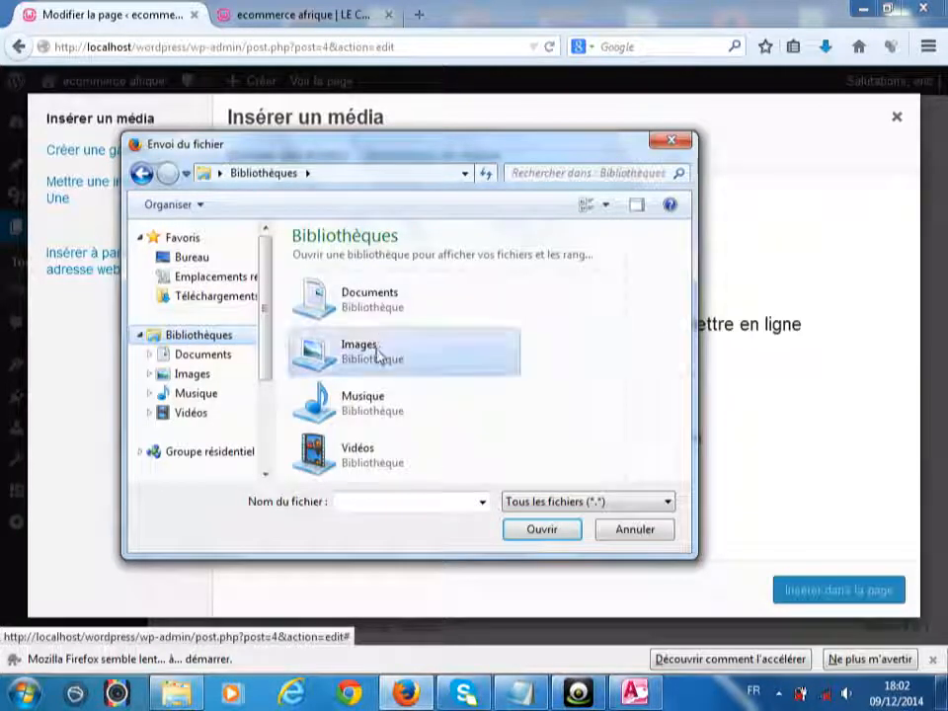
pyautogui.doubleClick(376, 353)
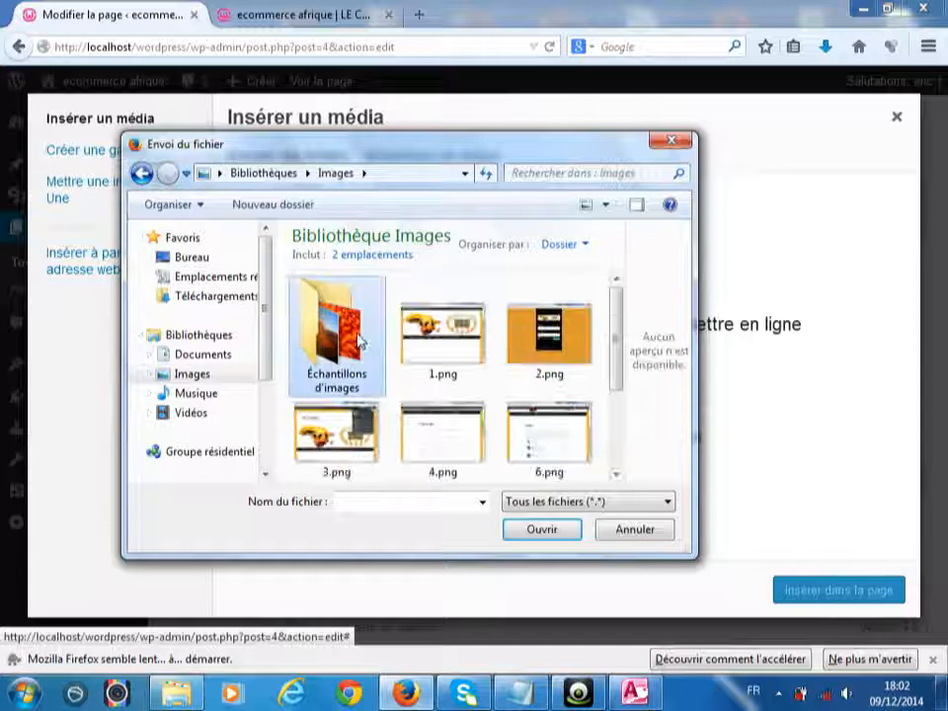
pyautogui.doubleClick(359, 341)
pyautogui.click(562, 454)
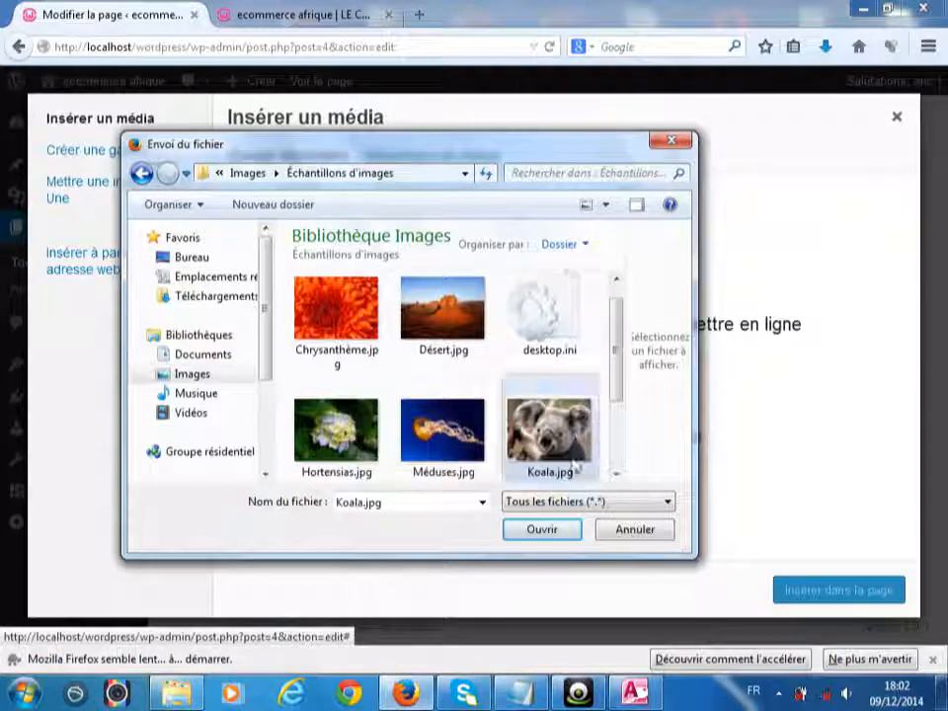
pyautogui.click(523, 530)
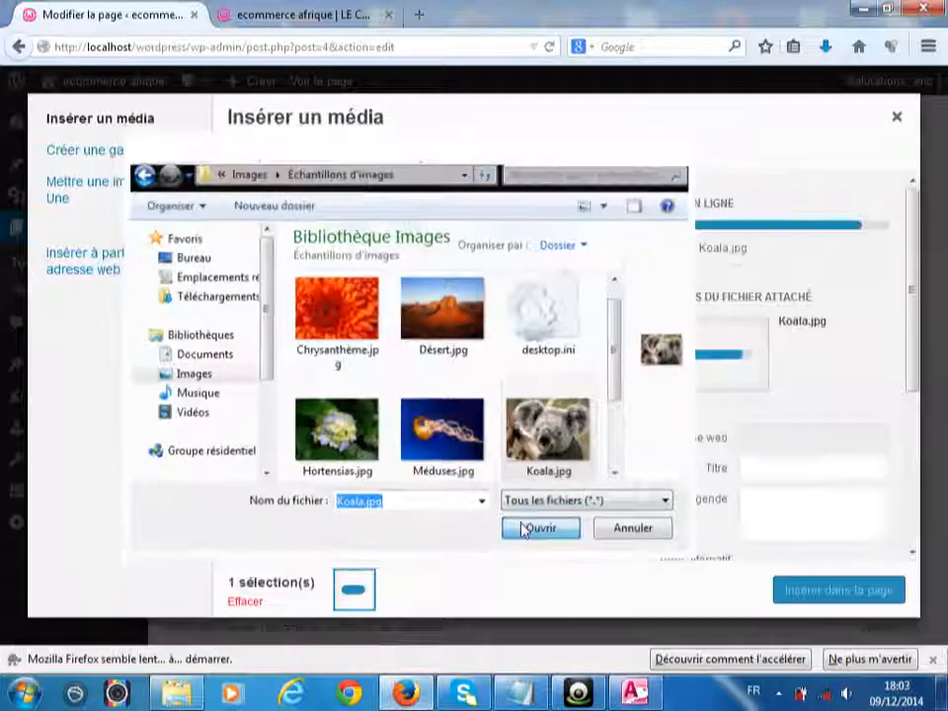